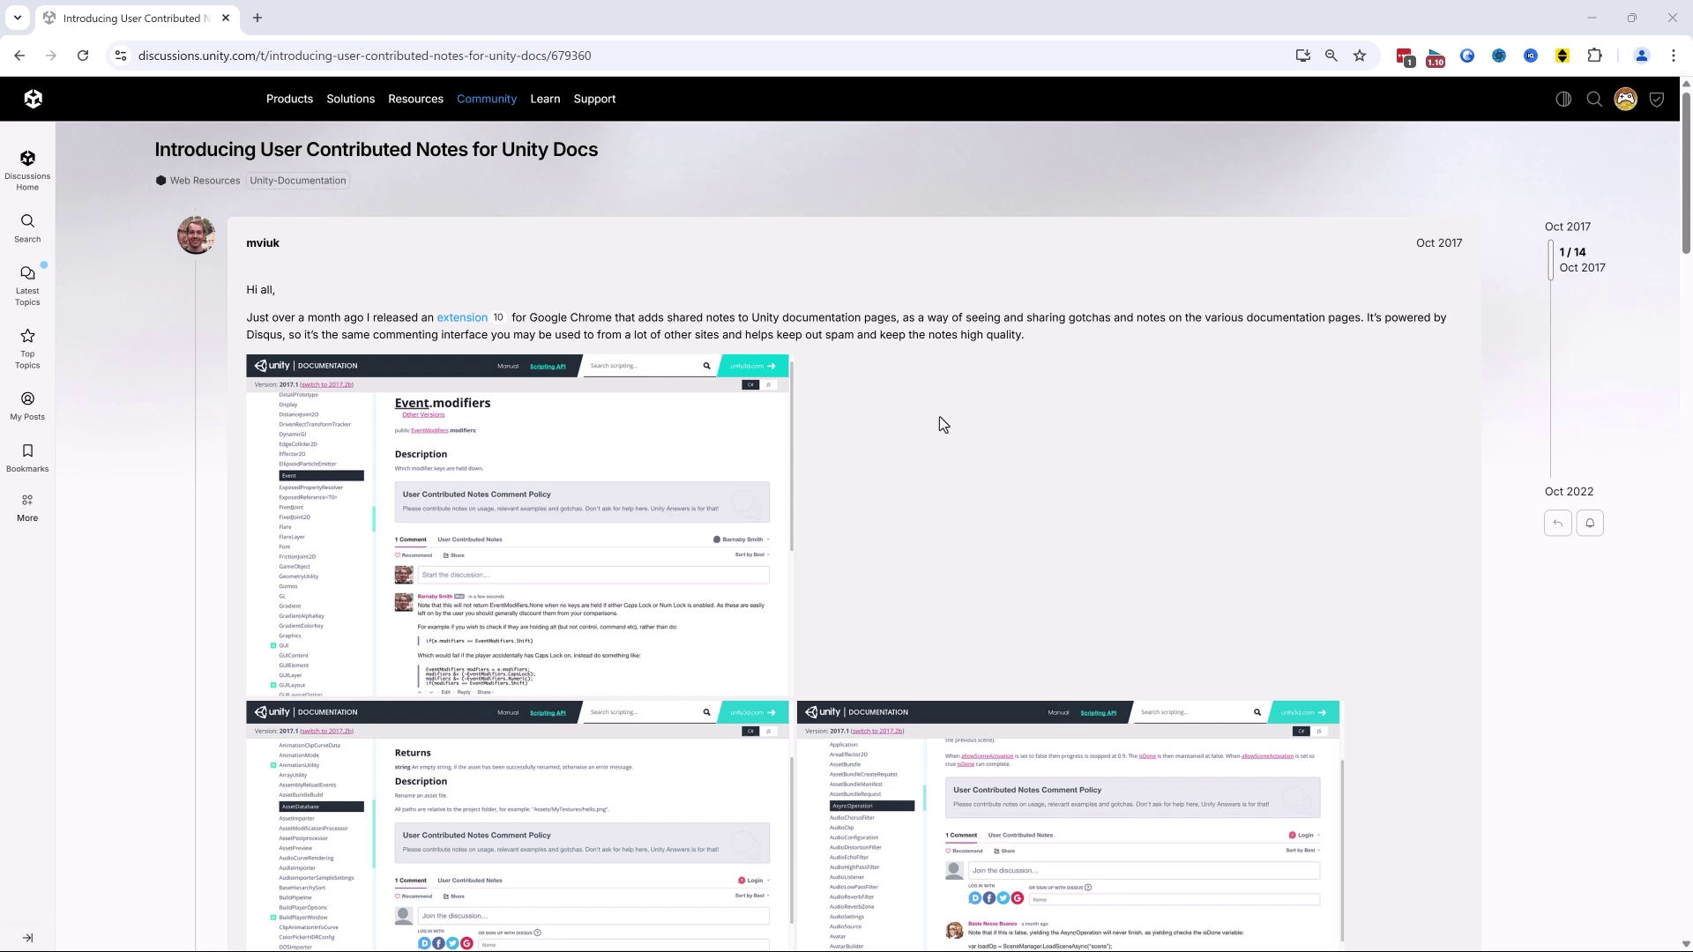
Enlarge the first and then the third screenshot in the post.
click(612, 435)
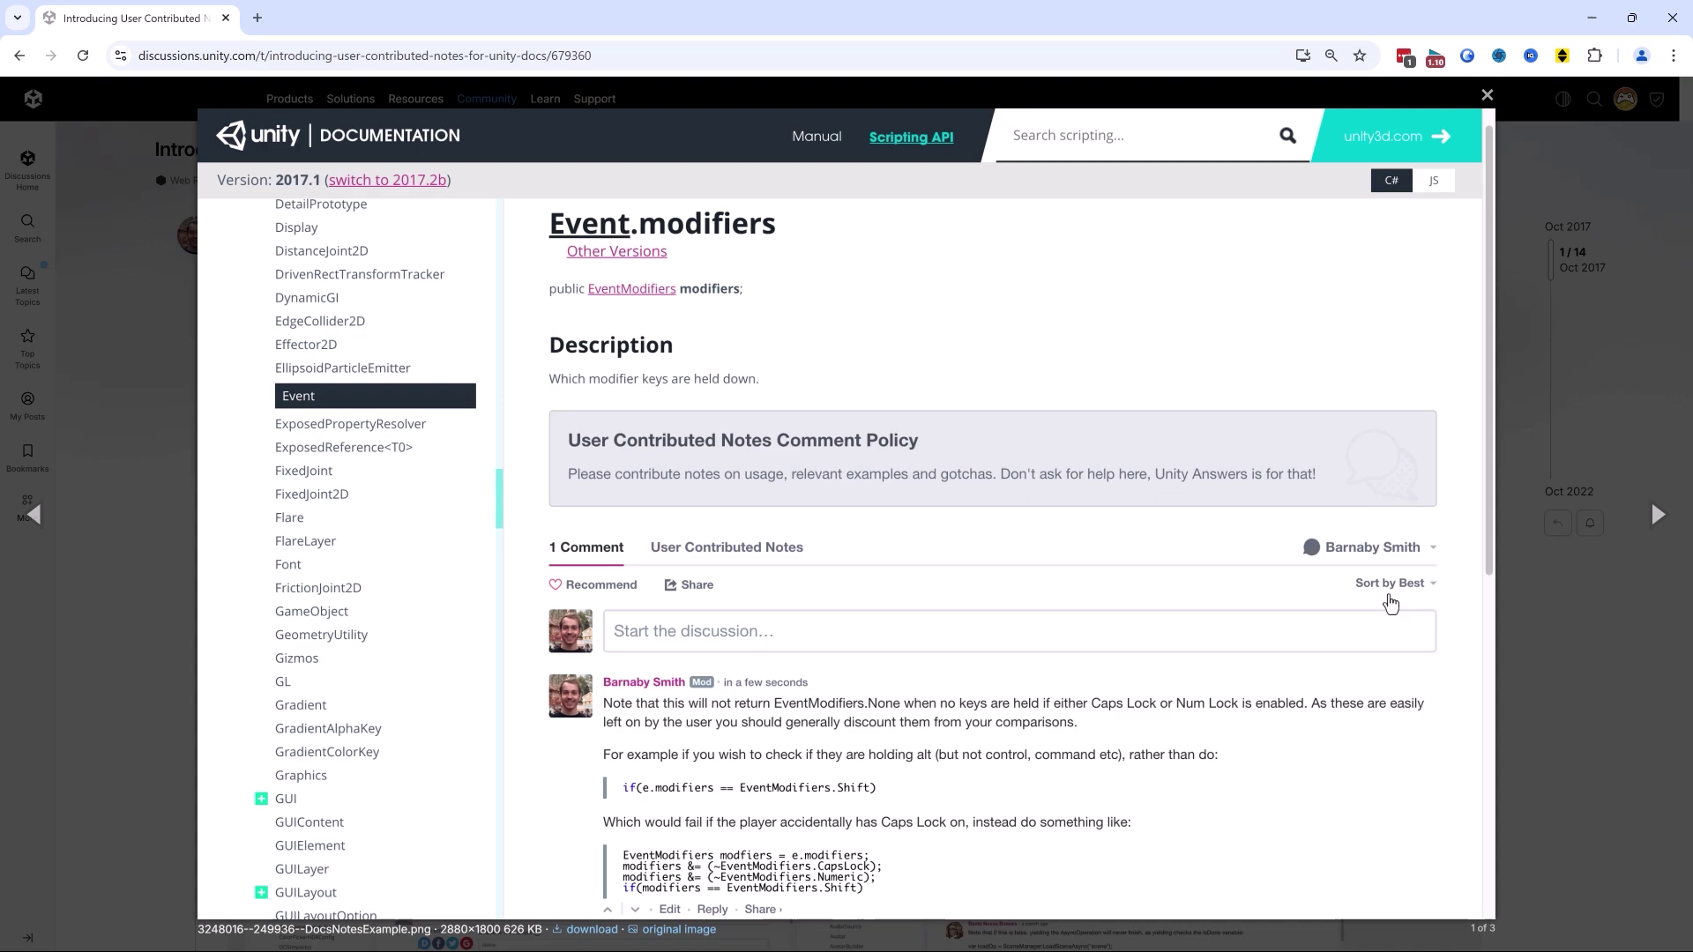
click(1576, 635)
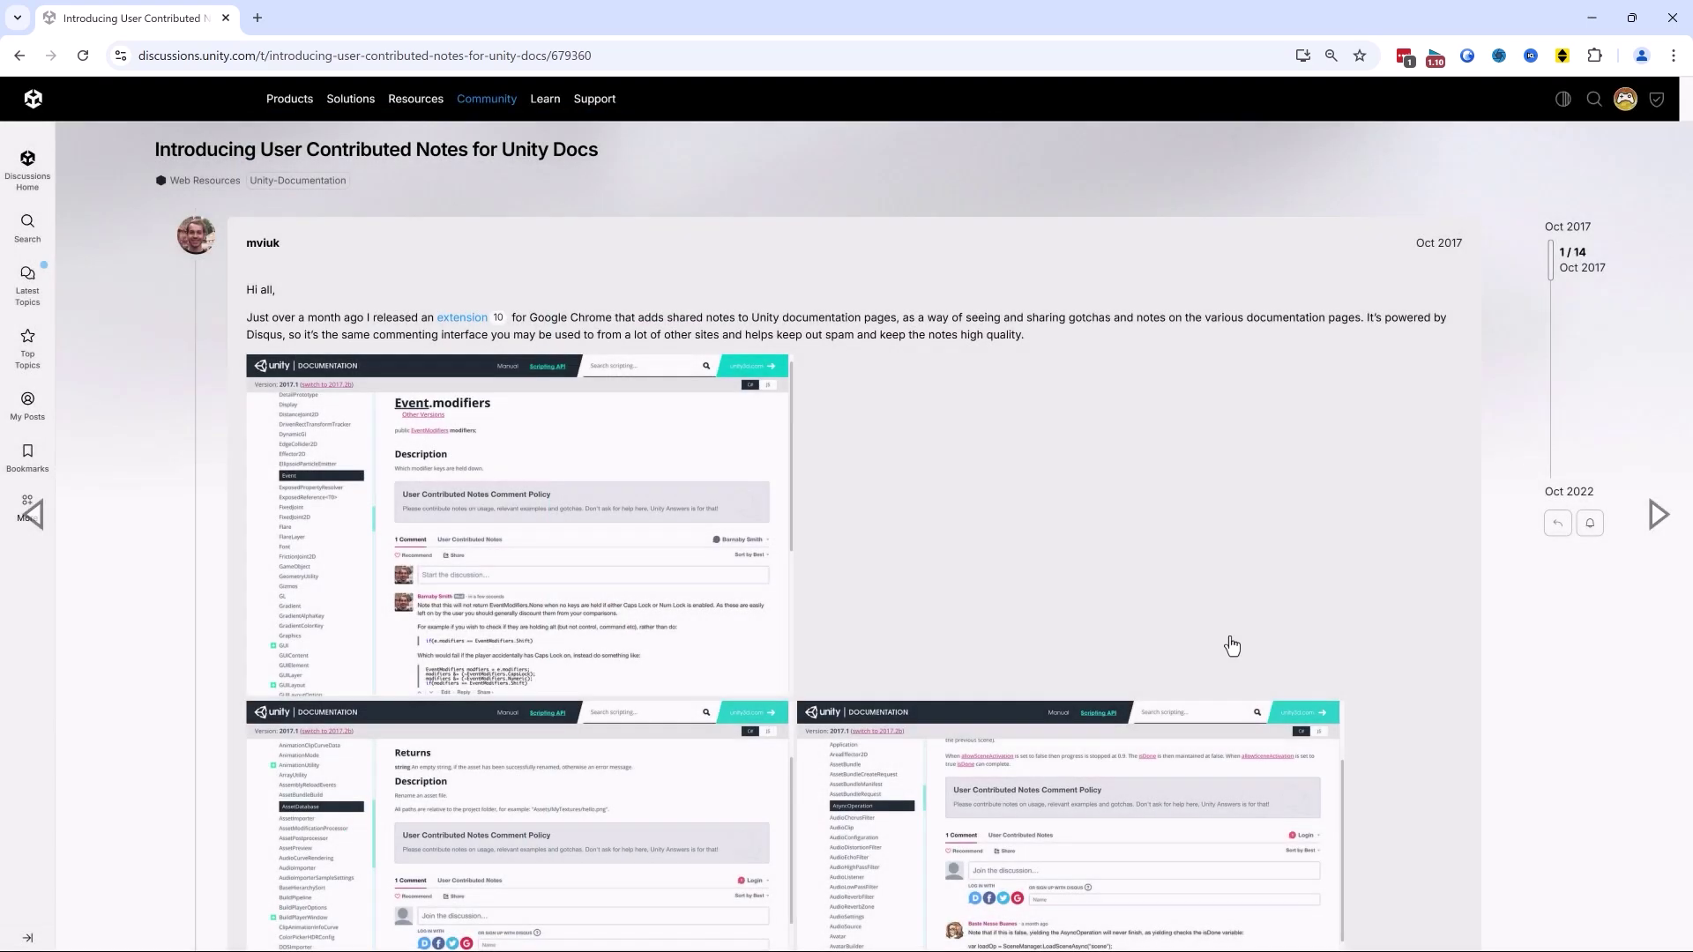
click(1011, 783)
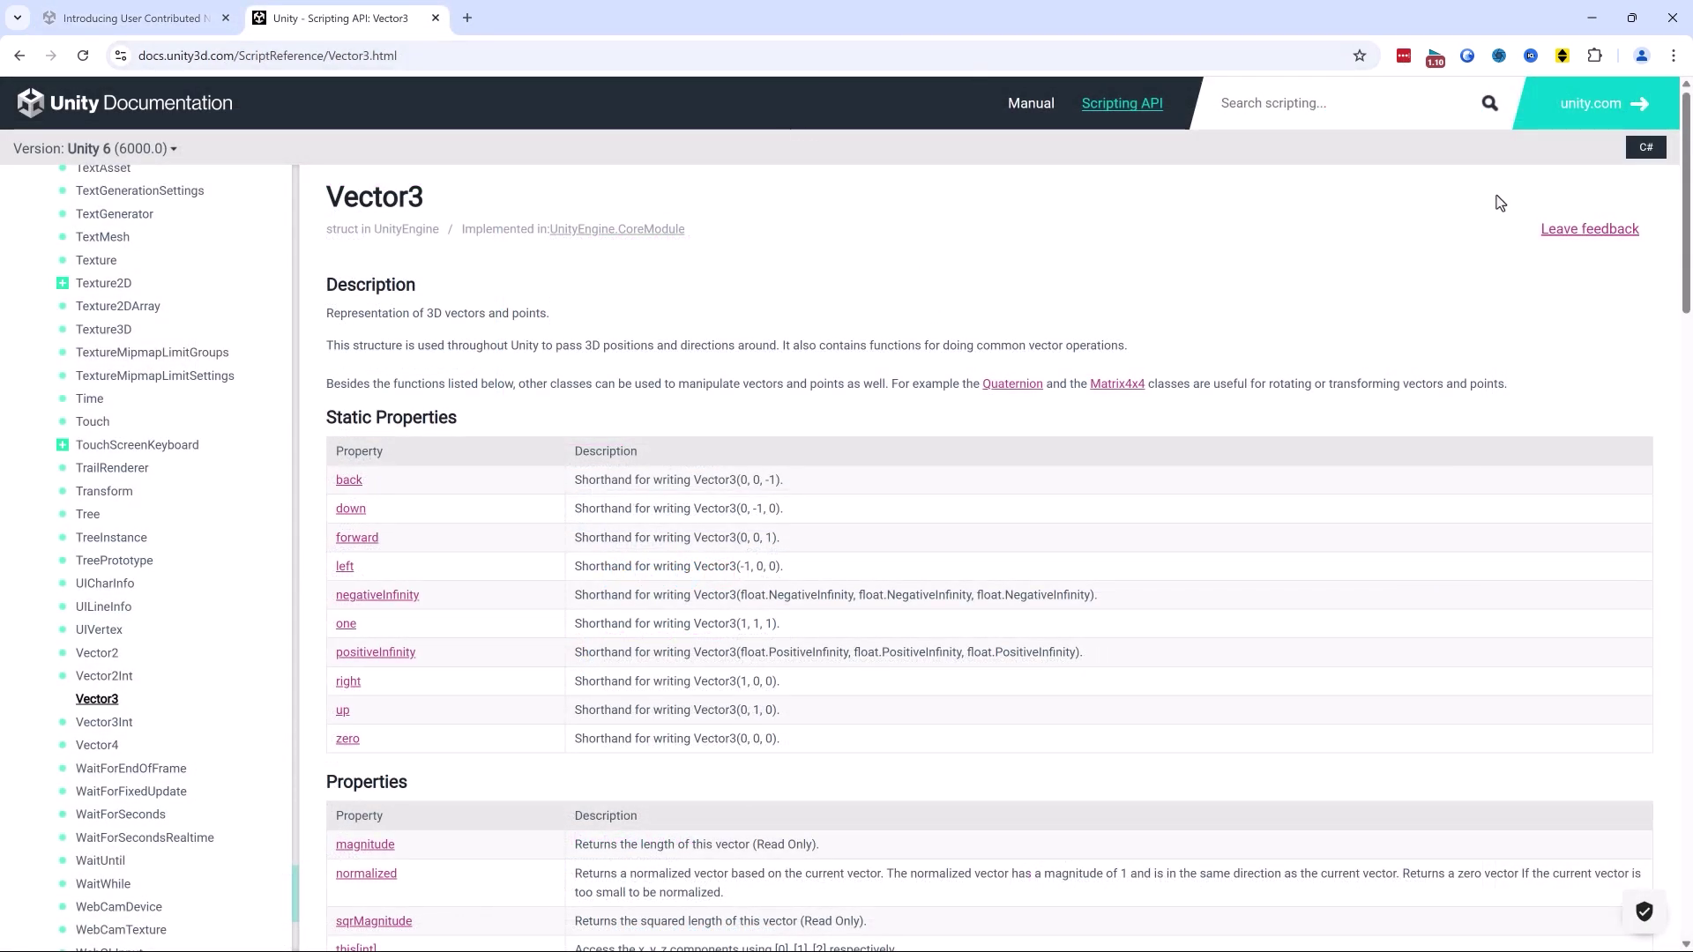
Open the comment box below the Vector3 reference and toggle between Preview and Write.
scroll(1328, 338, down, 20)
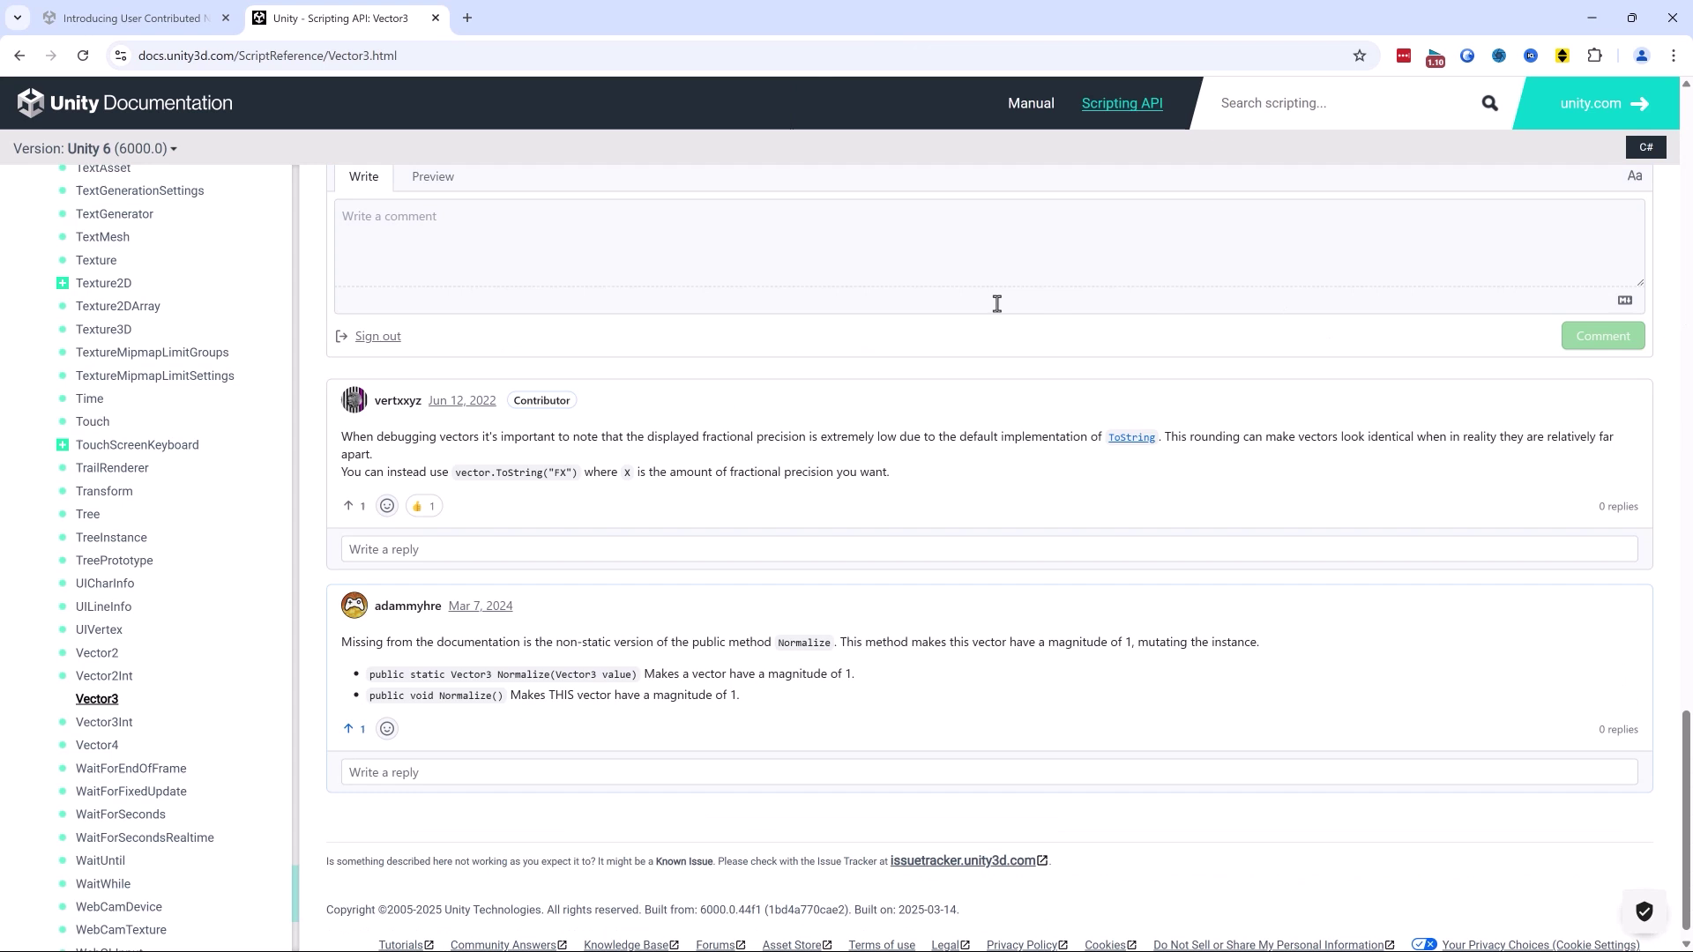
scroll(805, 344, up, 1)
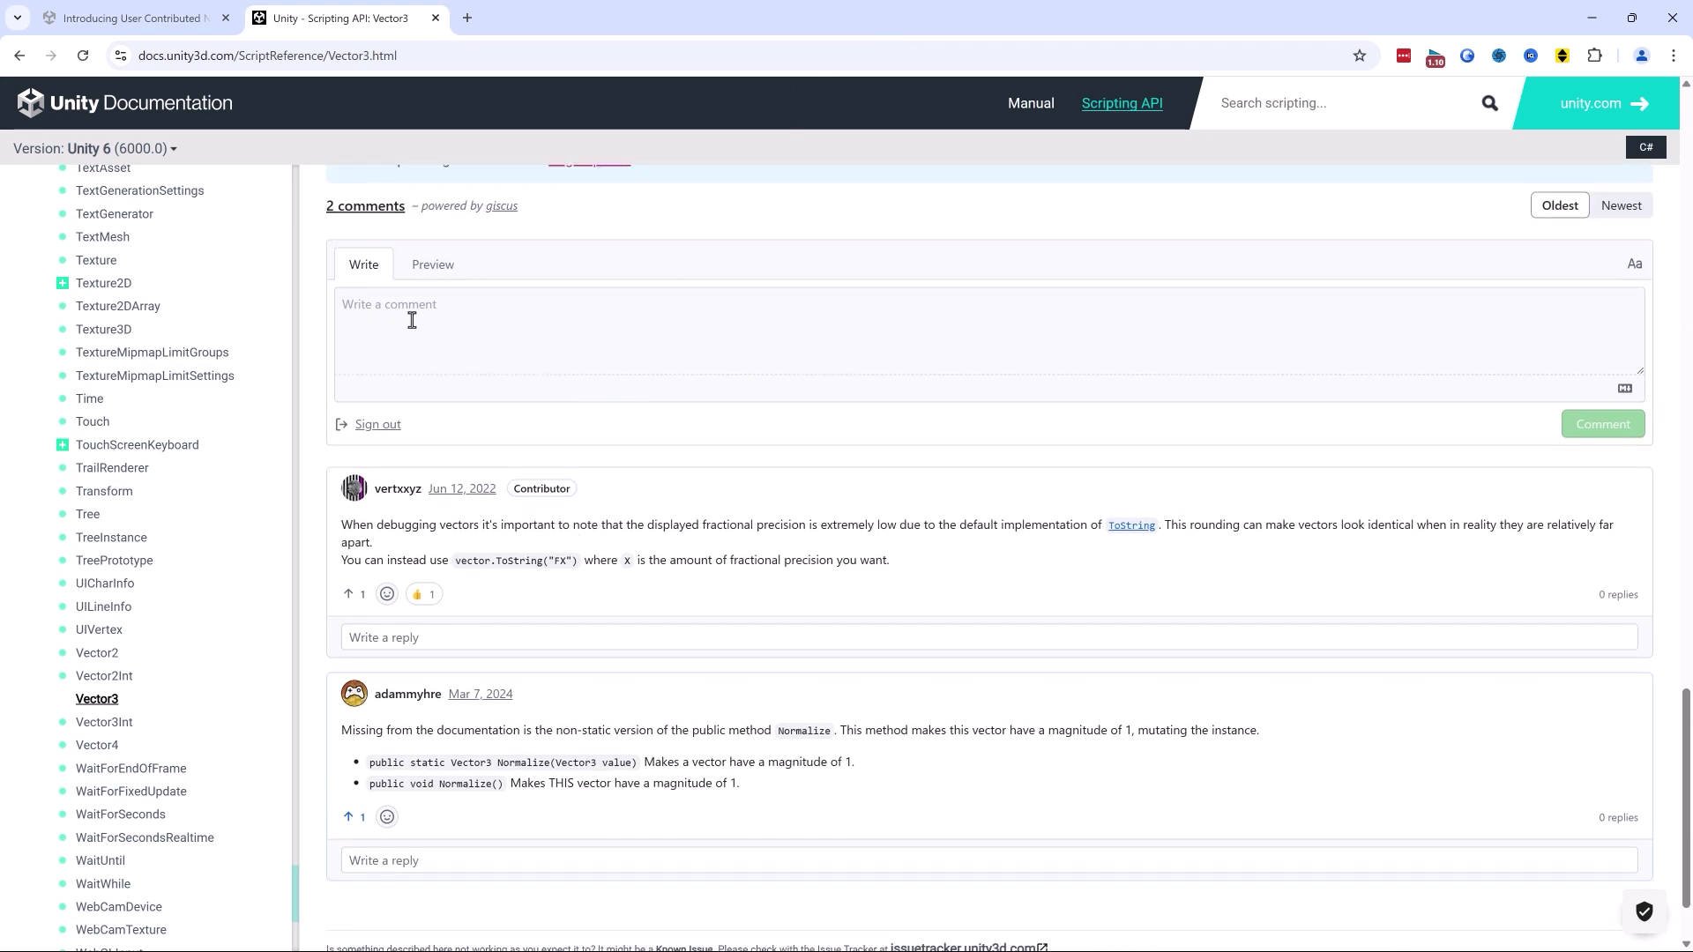
click(365, 315)
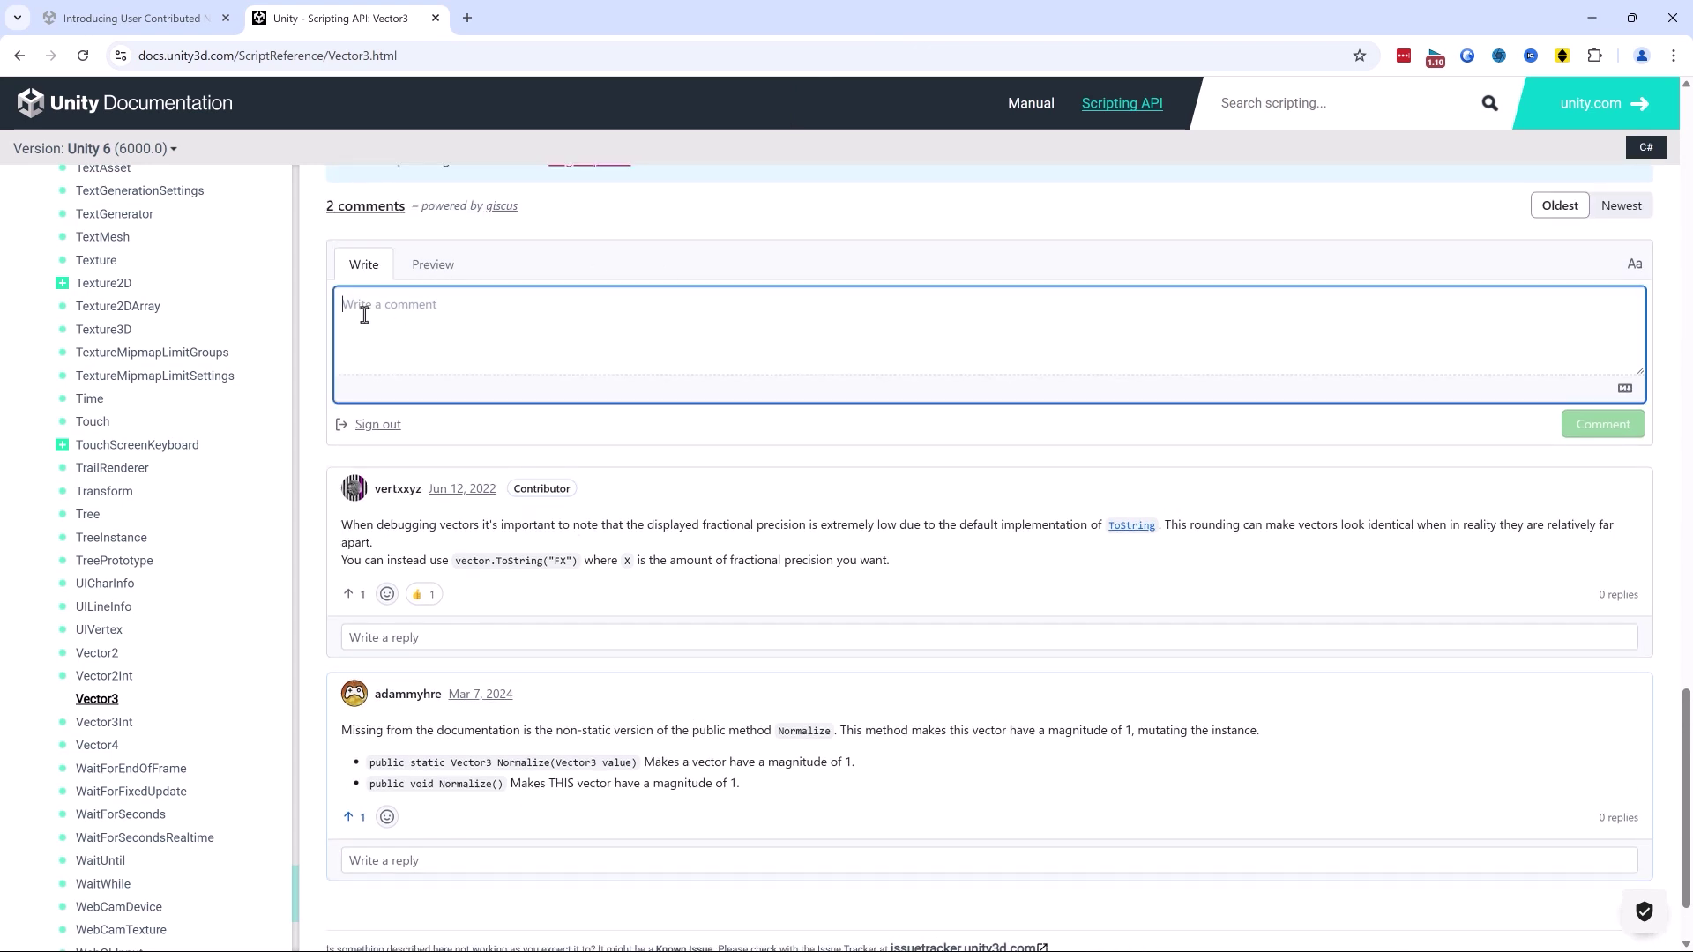
click(425, 267)
click(382, 265)
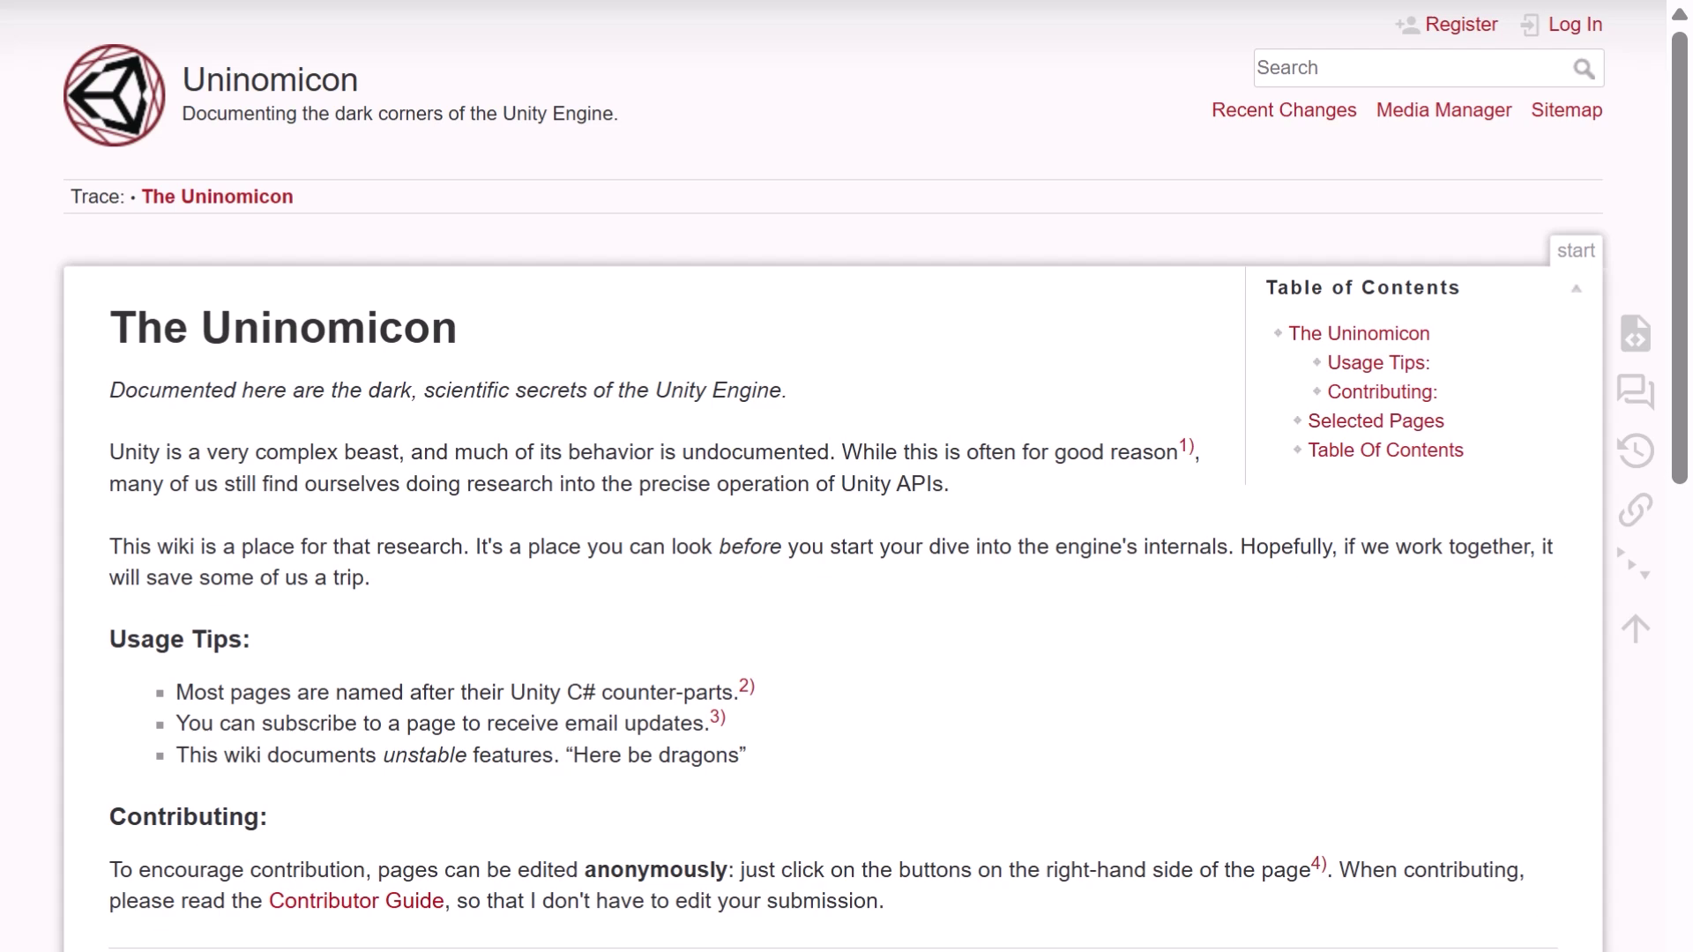
Scroll the Uninomicon start page down to the Selected Pages section.
scroll(846, 476, down, 2)
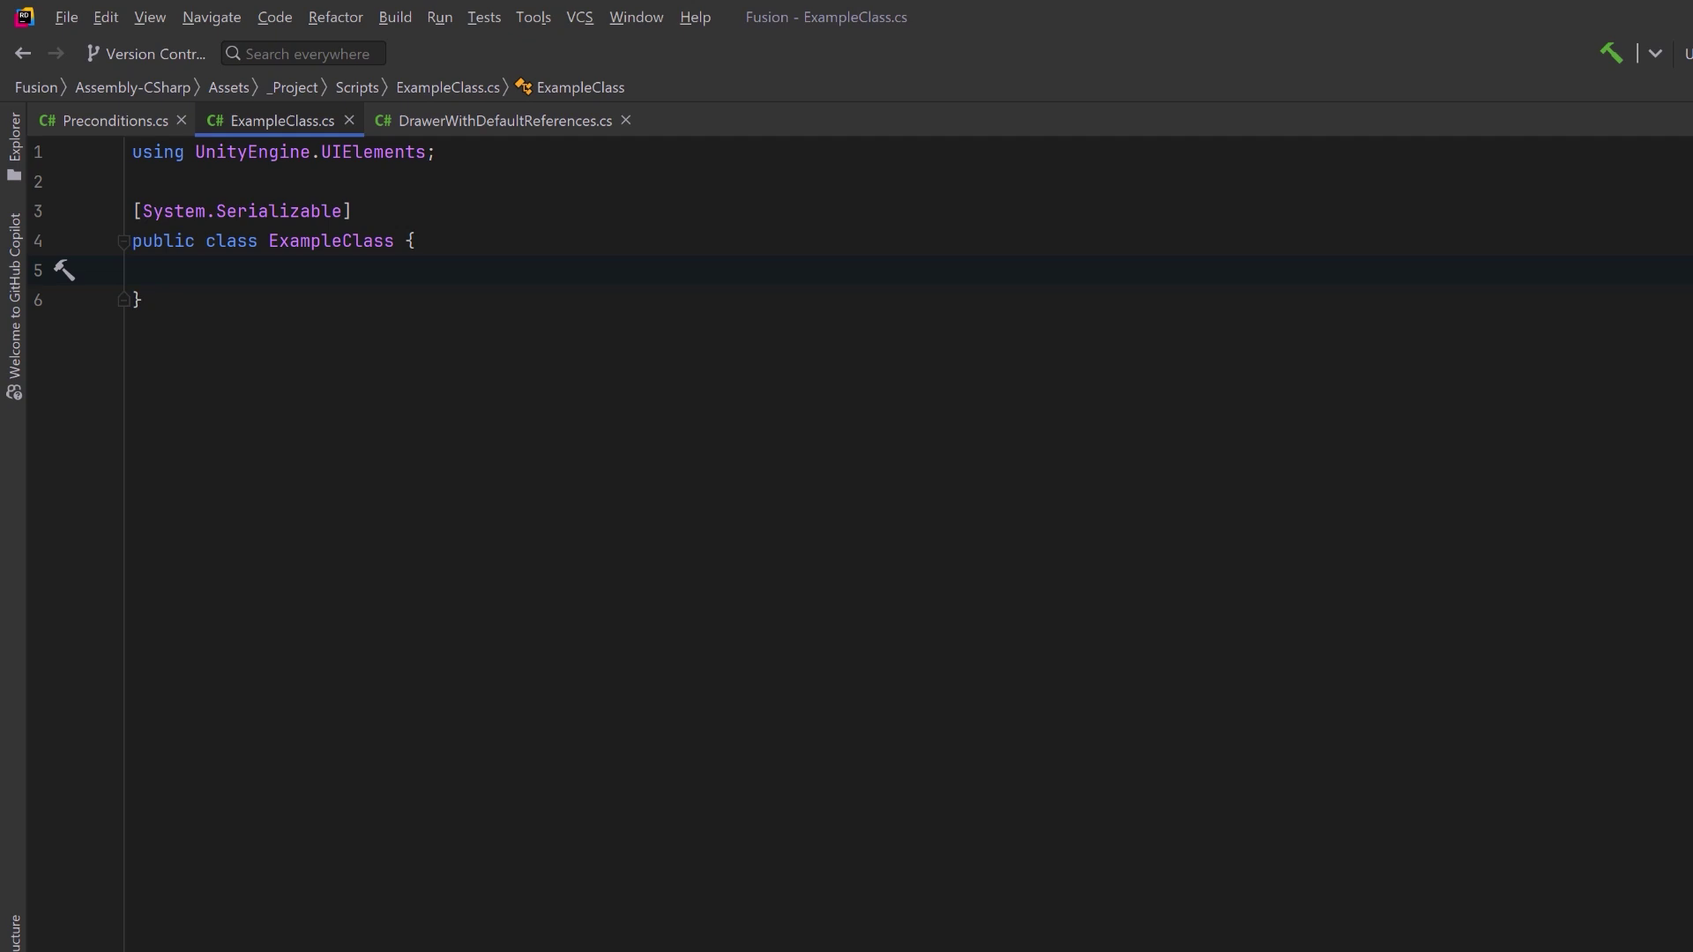
Add the line 'public VisualTreeAsset treeAsset;' inside ExampleClass.
text(public VisualTreeAsset treeAsset;)
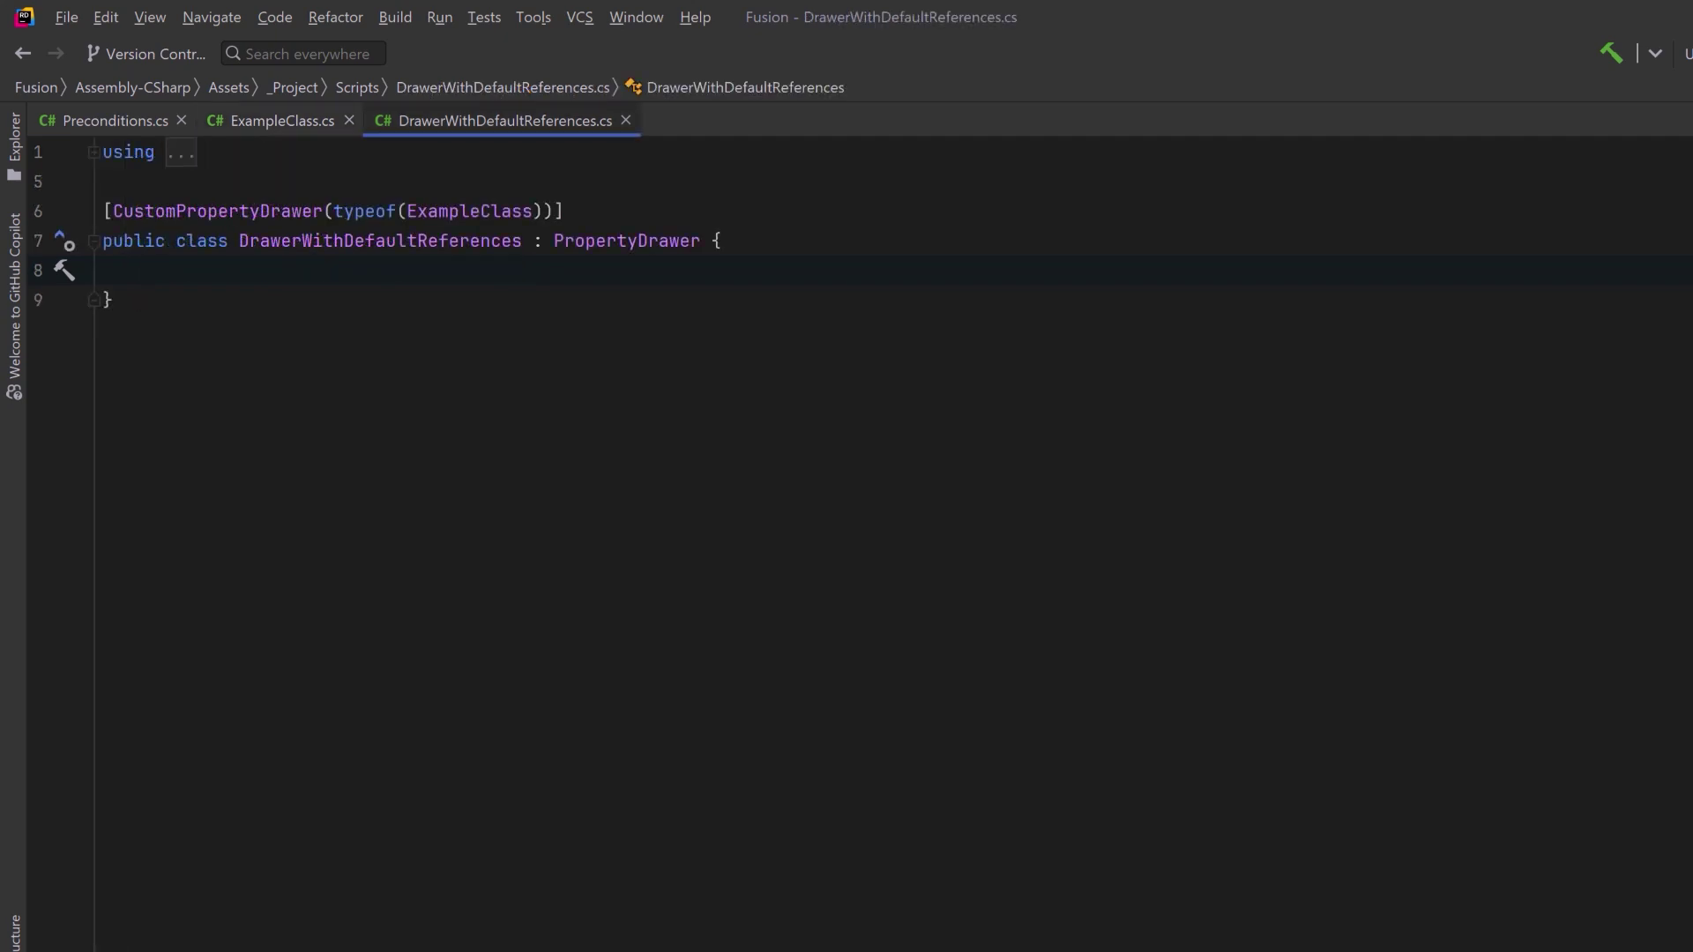
Paste the public treeAsset, objectAsset and textureAsset fields into the drawer.
text(public VisualTreeAsset treeAsset;)
key(Return)
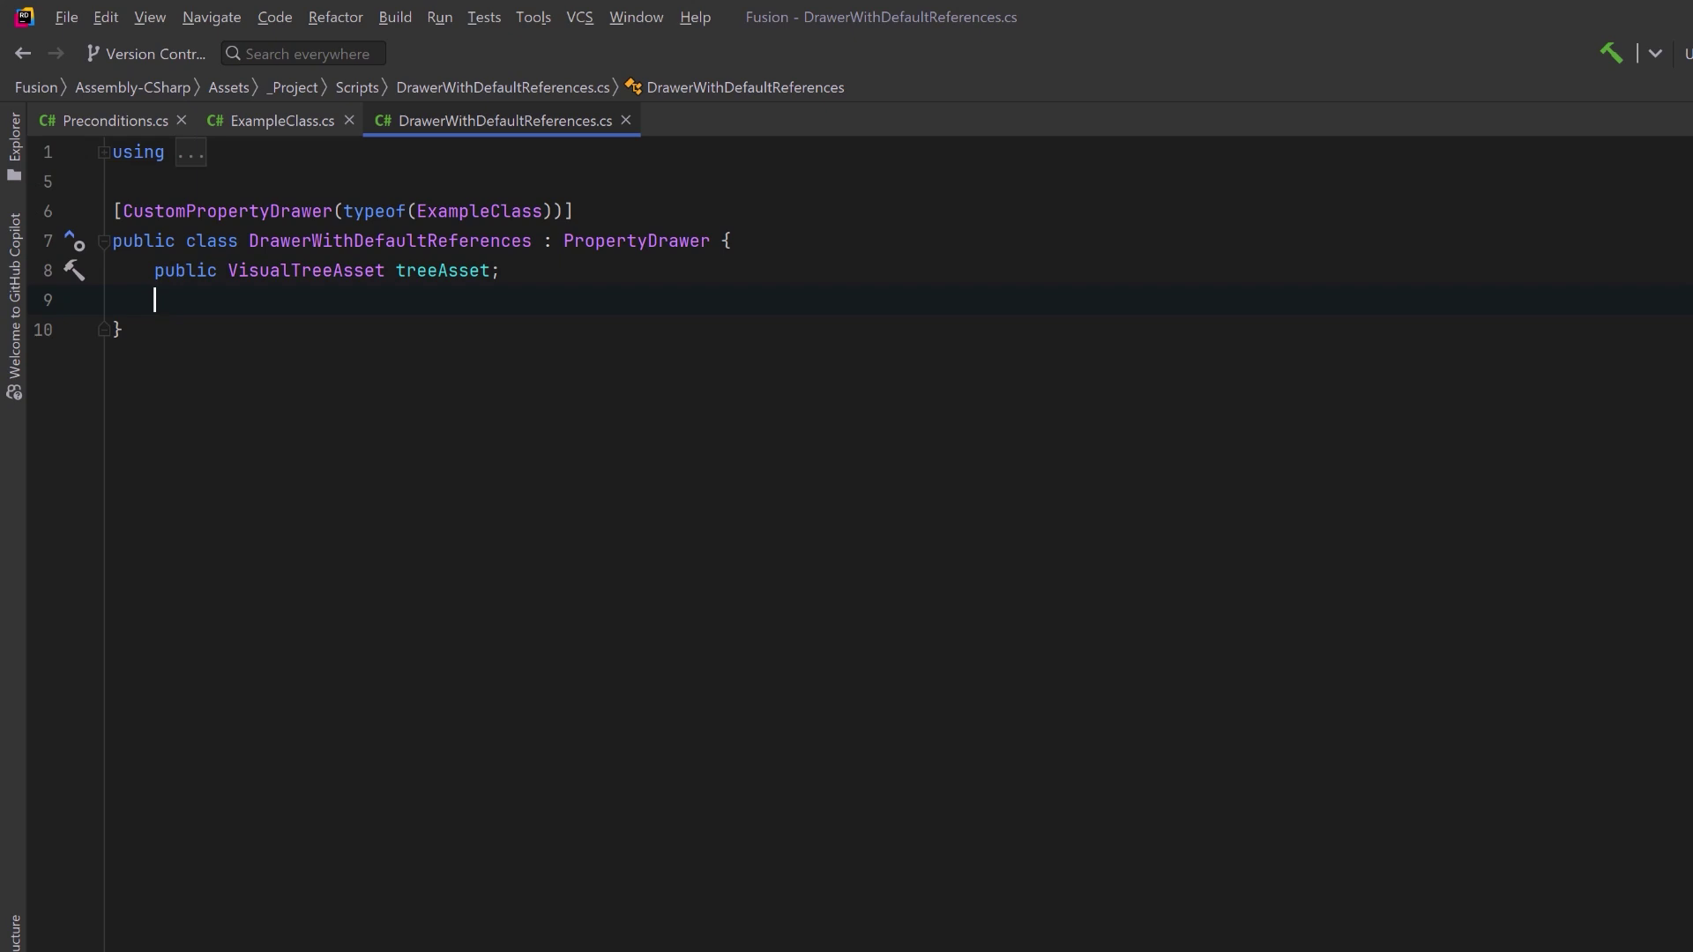
text(public Object objectAsset;)
key(Return)
text(public Texture textureAsset;)
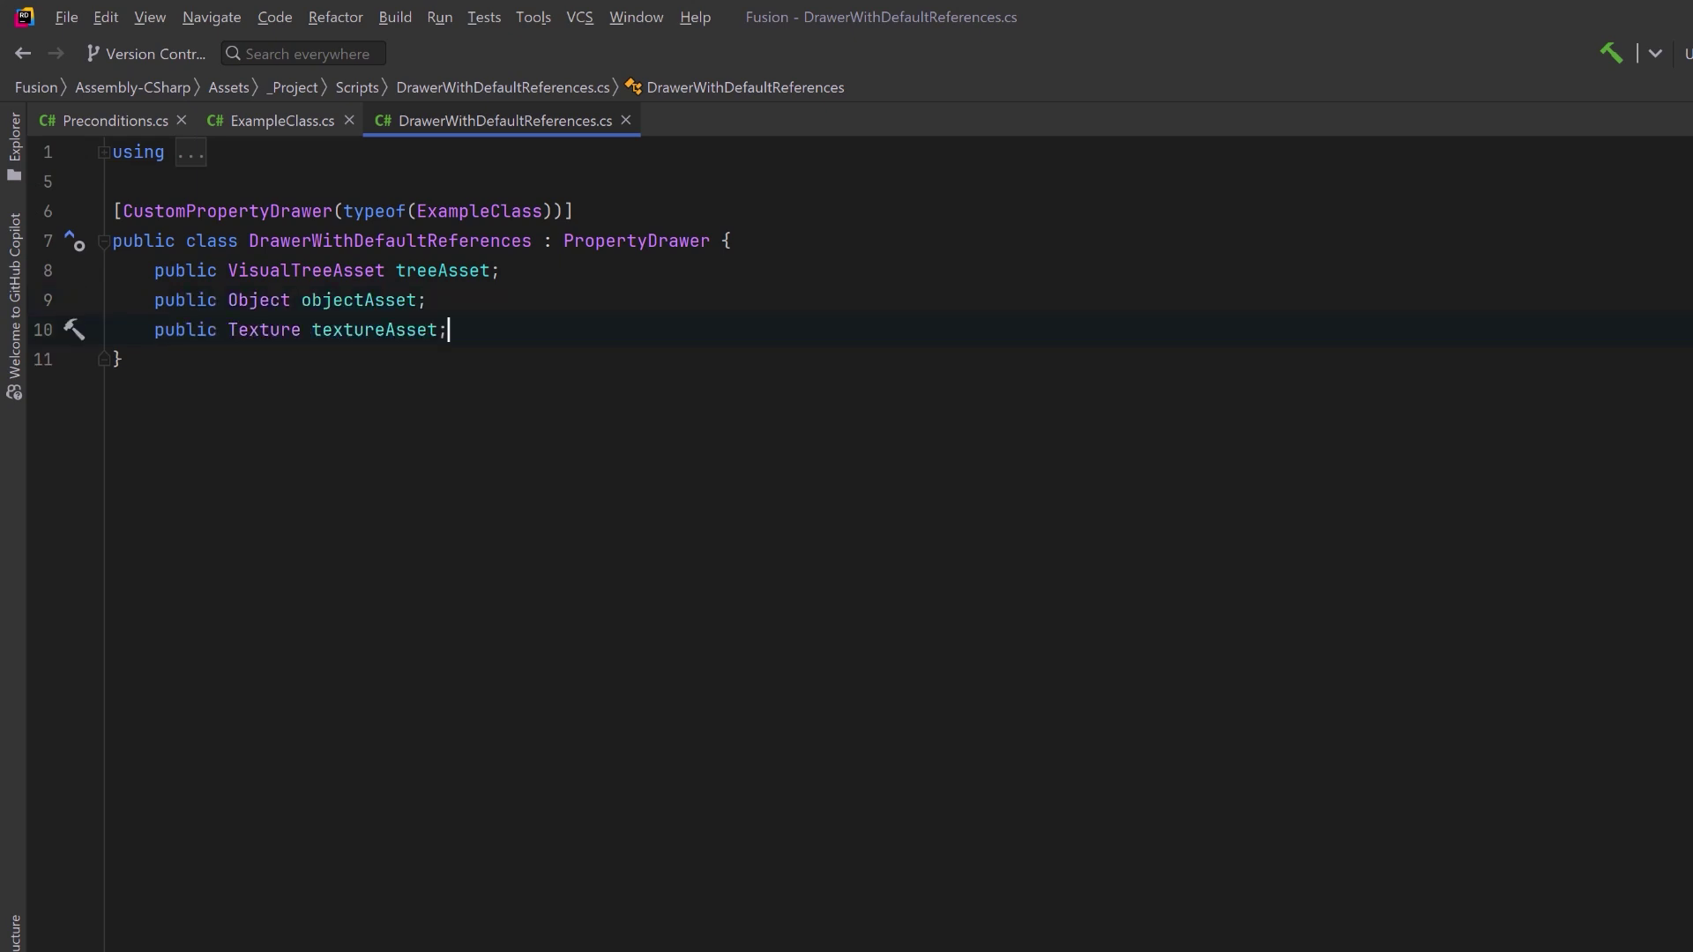
key(Return)
key(Return)
Add a [SerializeField] private treeAssetPrivate field with a TreeAssetPrivate get/set property.
text([SerializeField] VisualTreeAsset treeAssetPrivate;)
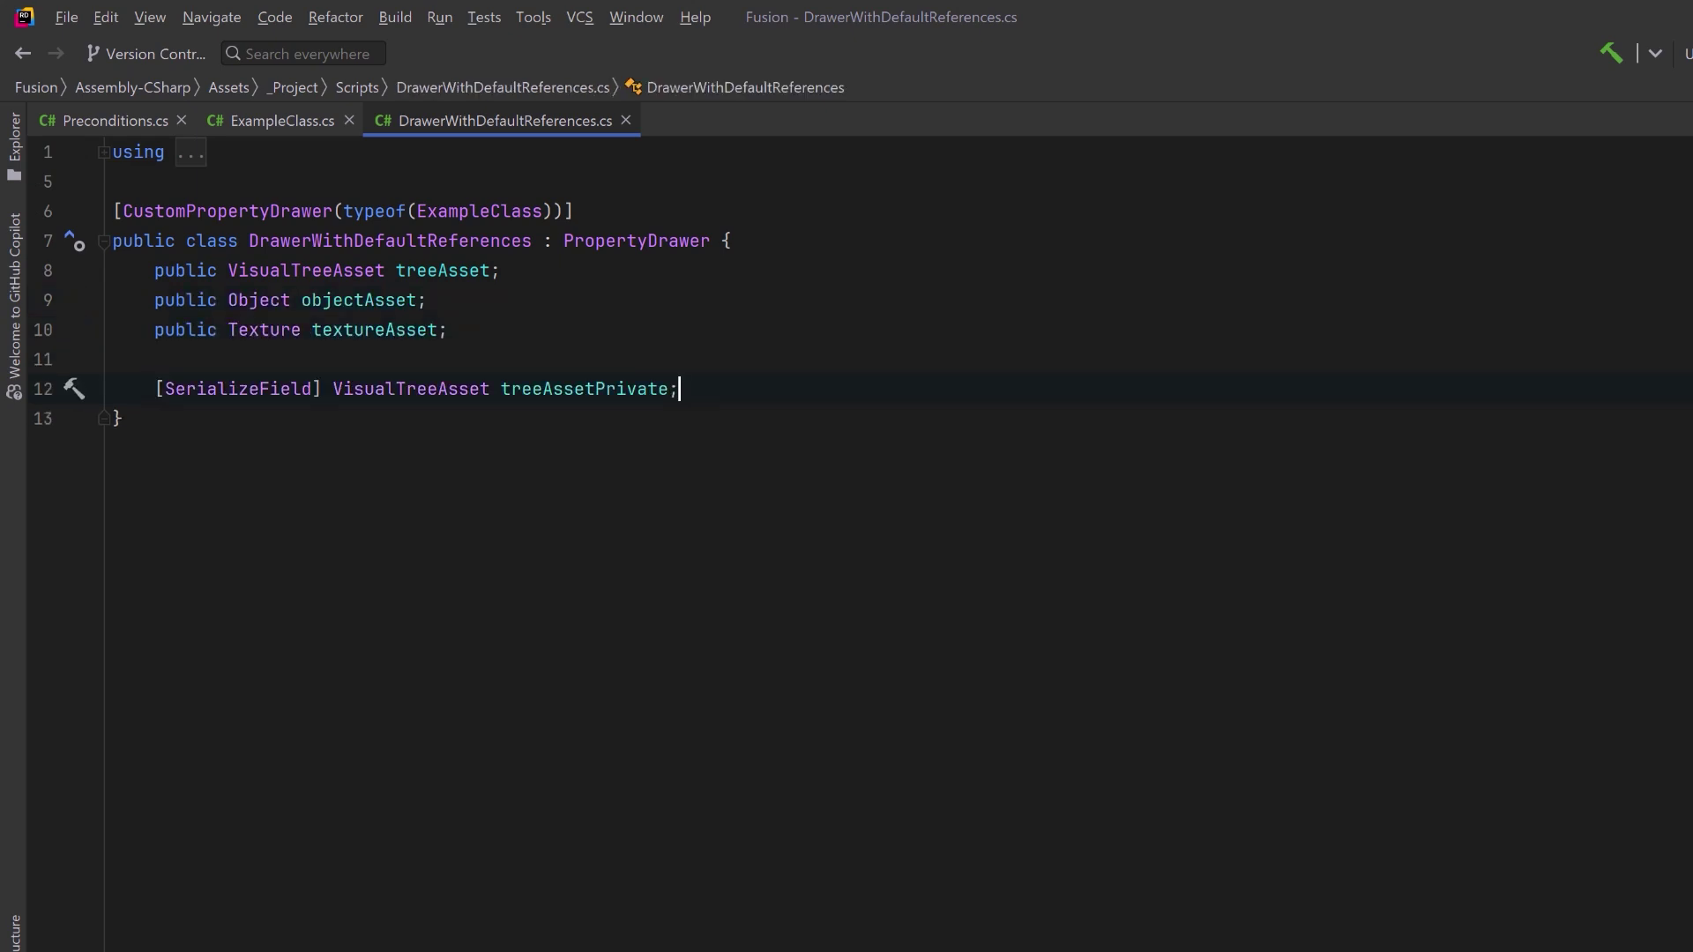
key(Return)
text(public VisualTreeAsset TreeAssetPrivate {     get => treeAssetPrivate;     set => treeAssetPrivate = value; })
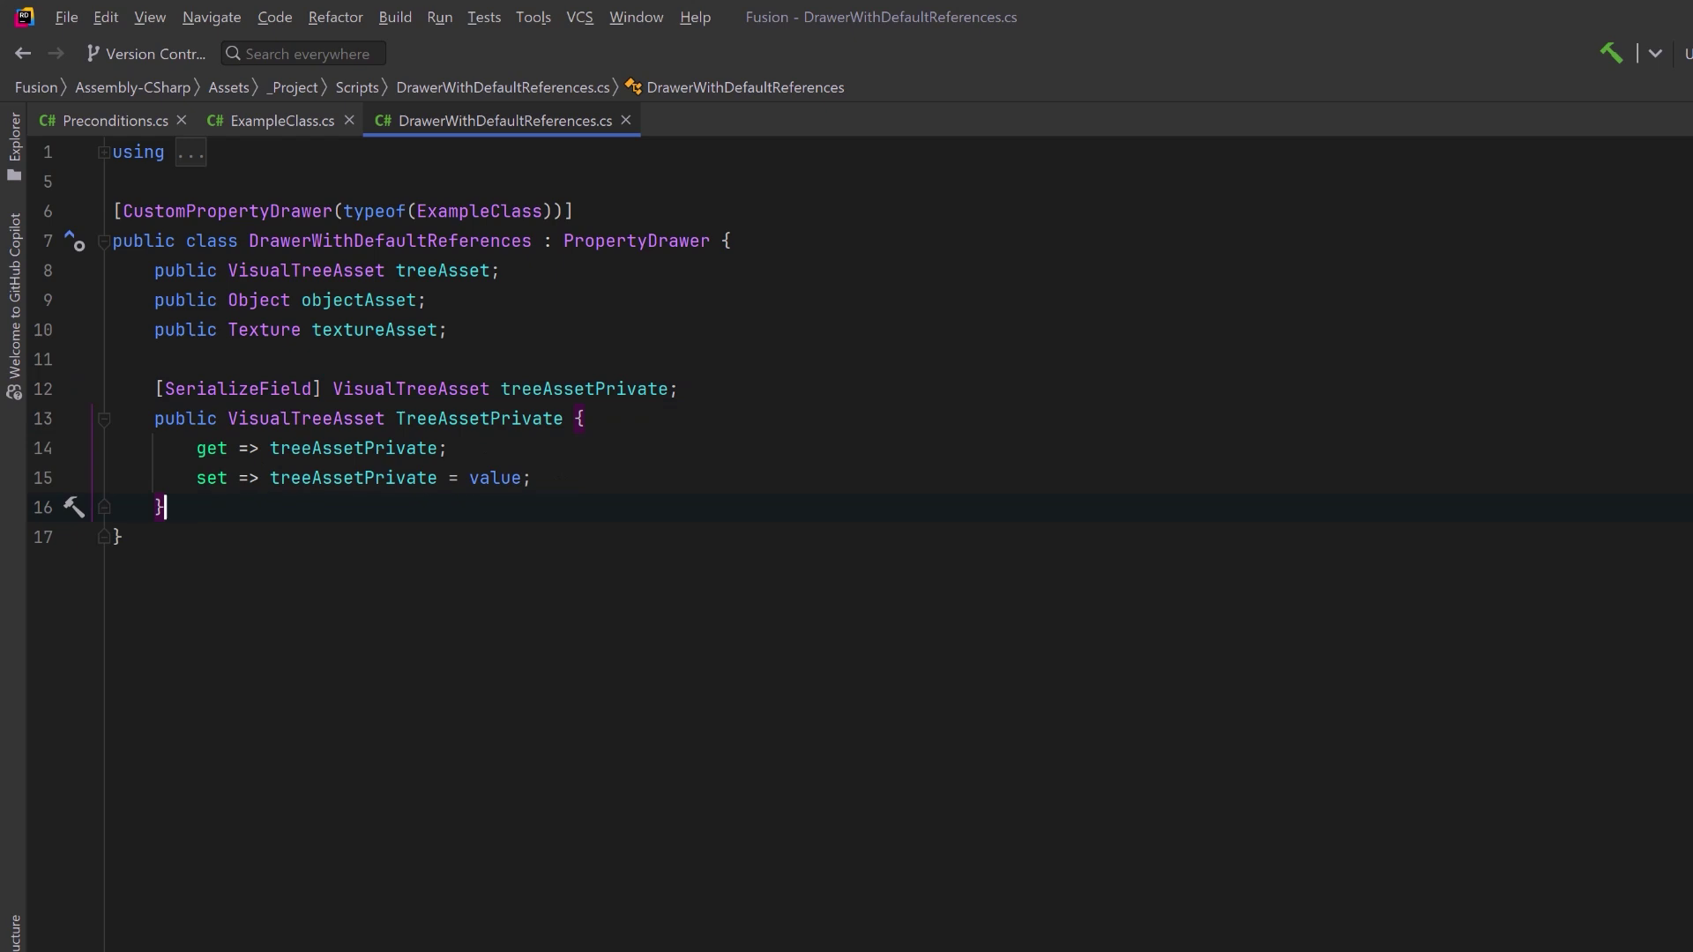
key(Return)
key(Return)
Add a CreatePropertyGUI override that creates and returns a root VisualElement.
text(public override VisualElement CreatePropertyGUI(SerializedProperty property) {)
key(Return)
text(var root = new VisualElement();)
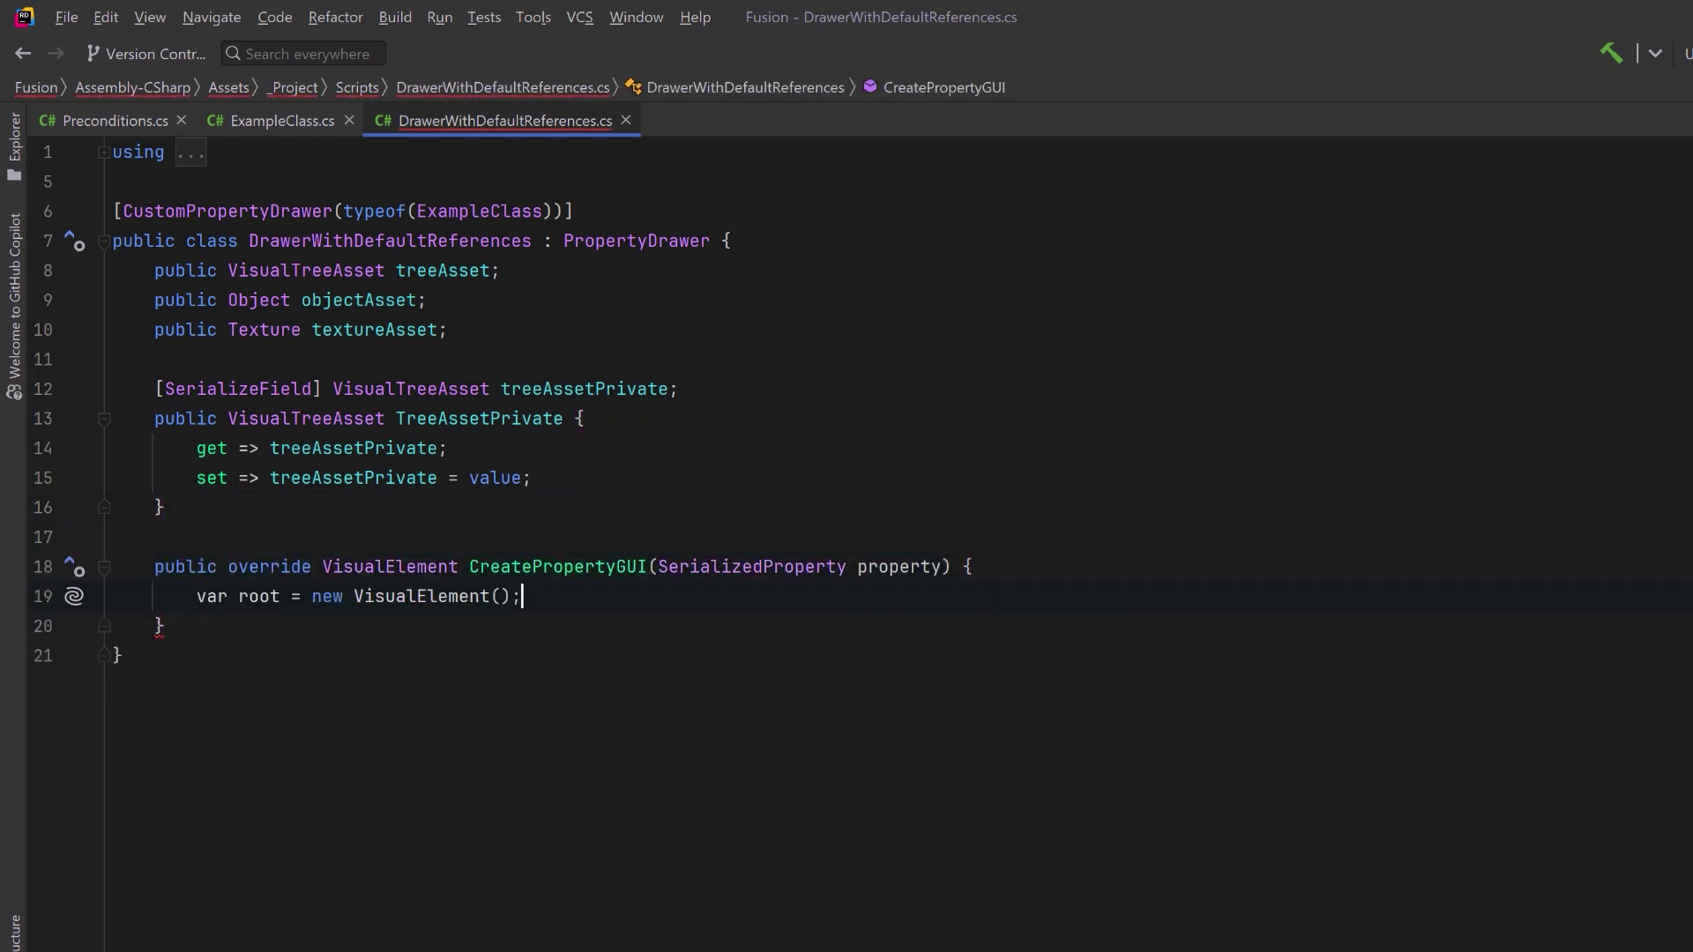
key(Return)
text(return root;)
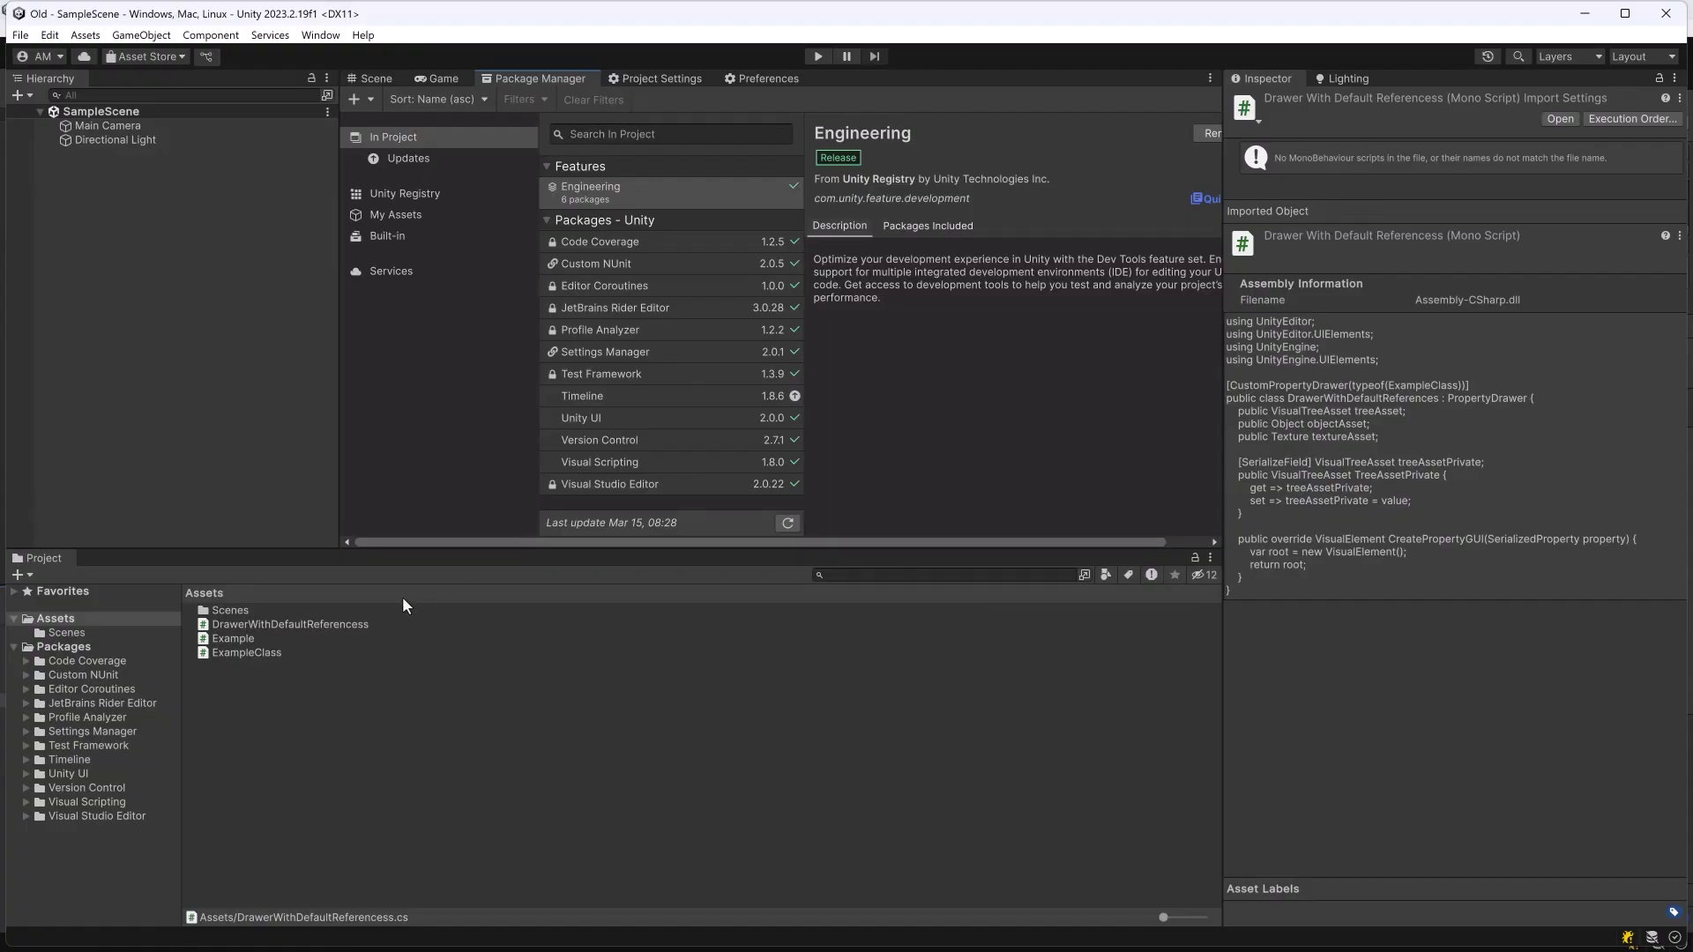
Select the DrawerWithDefaultReferences script and switch the Inspector to Debug mode.
click(375, 624)
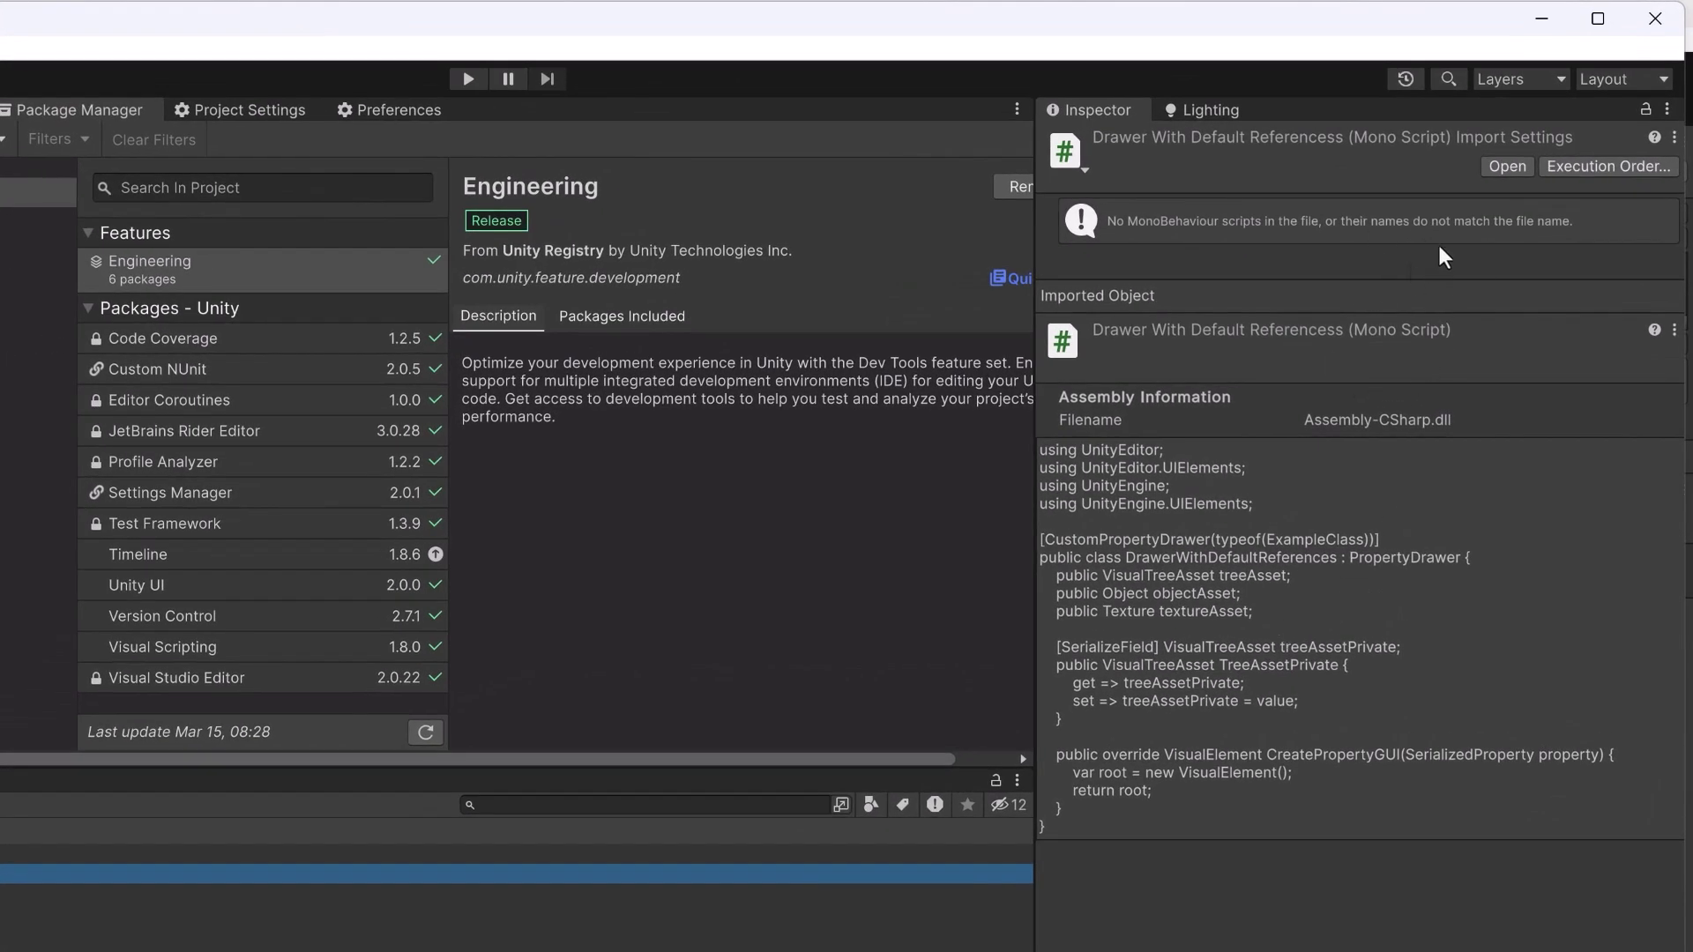
click(1666, 108)
click(1486, 255)
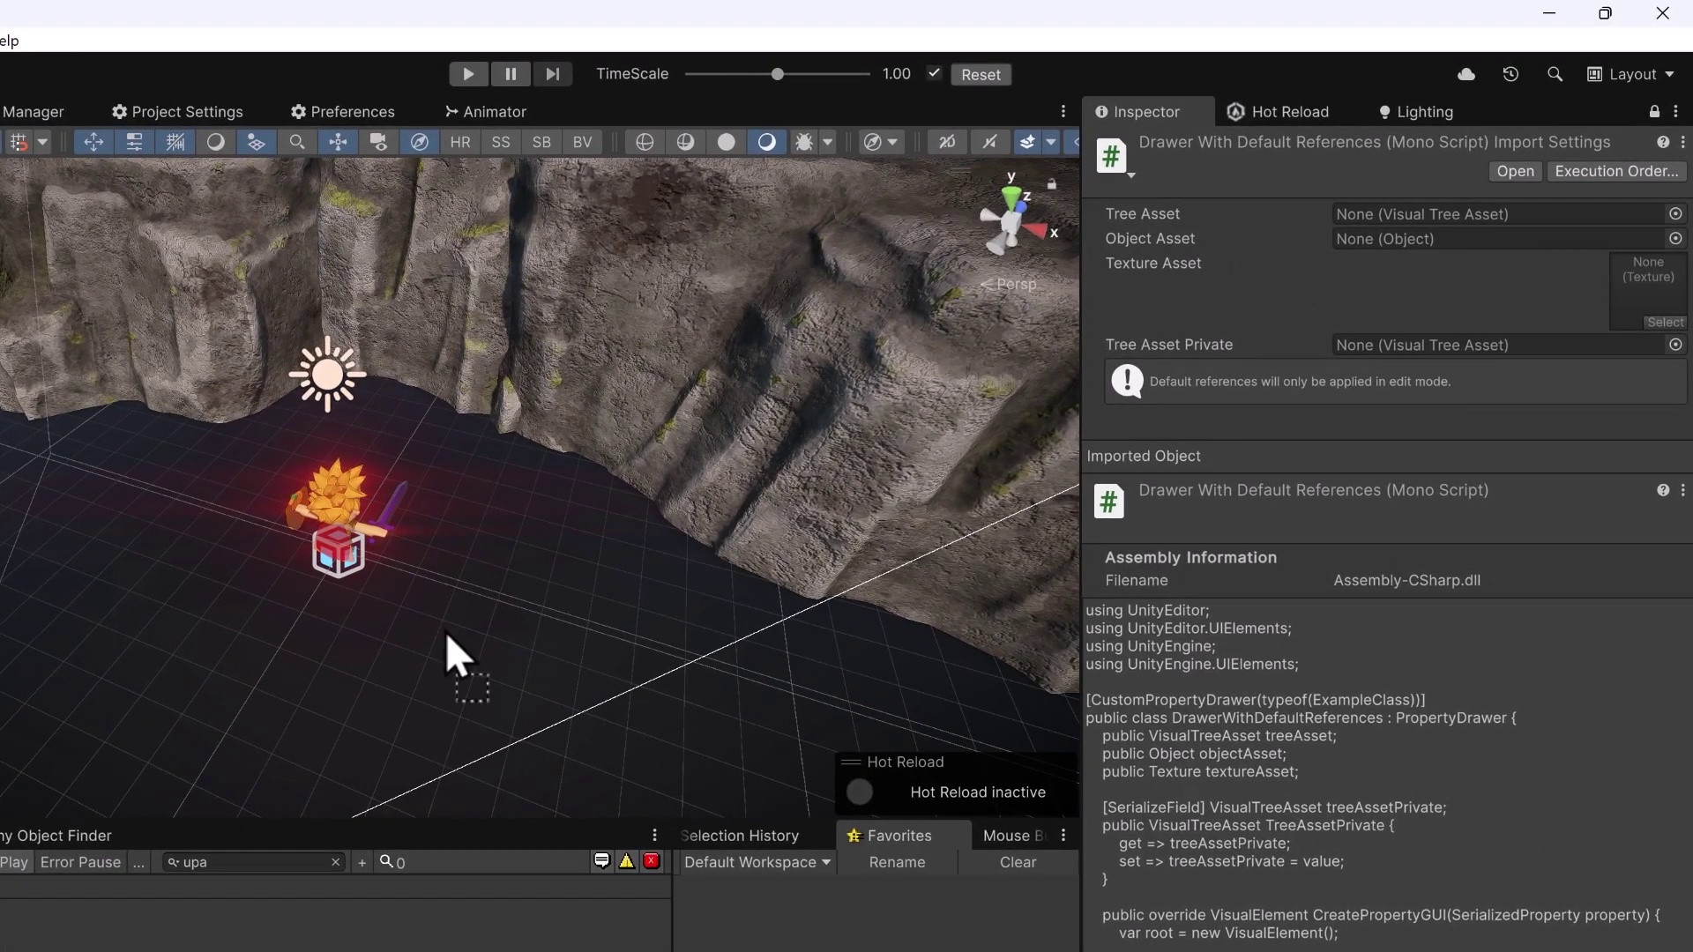
Drag the CustomUXML asset onto the script's default Tree Asset field.
drag(446, 650, 1389, 263)
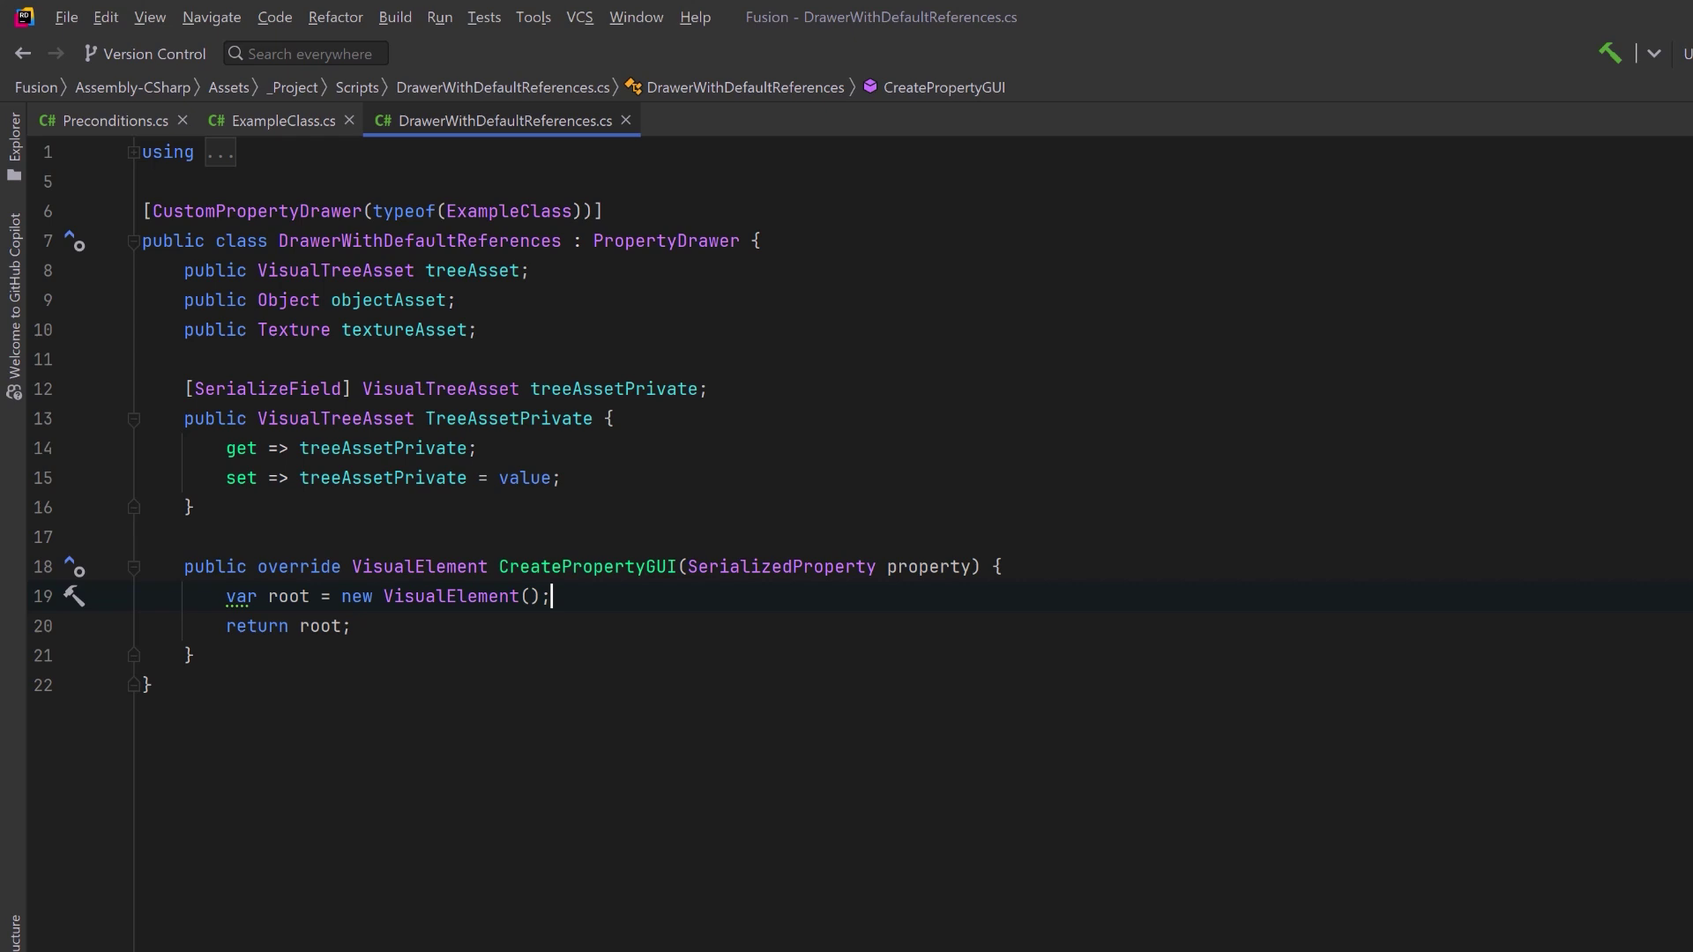
Insert a line loading the UXML asset by path, then undo it.
key(Return)
key(Return)
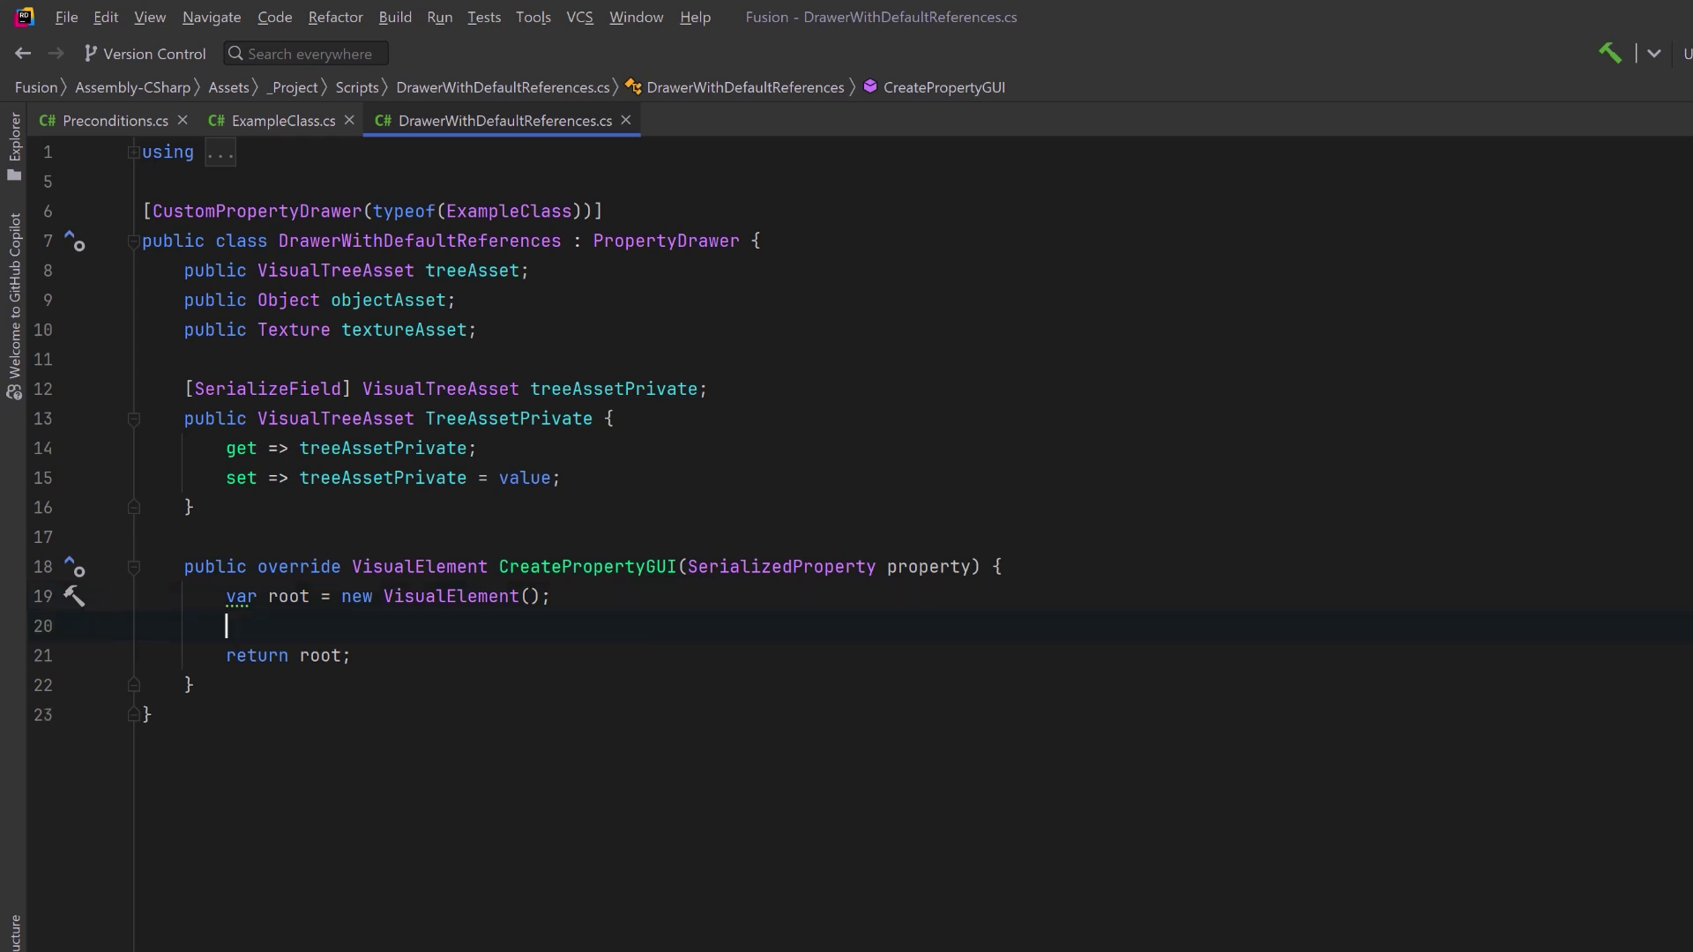
key(ctrl+Return)
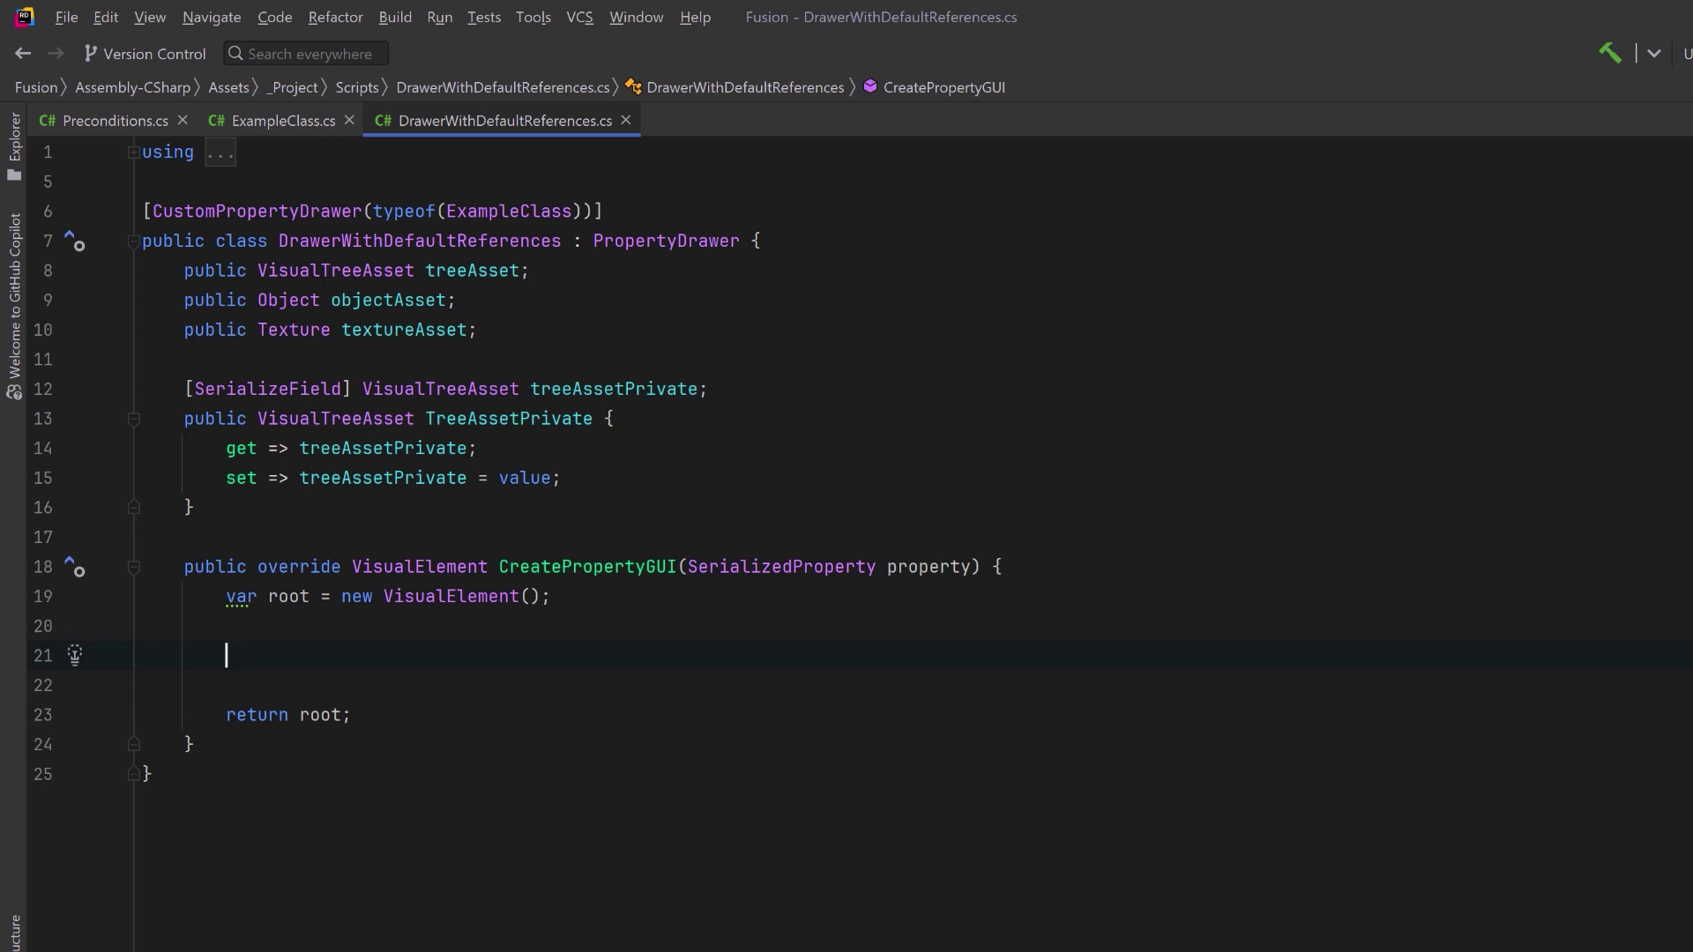
text(treeAsset = AssetDatabase.LoadAssetAtPath<VisualTreeAsset>("Assets/custom-inspector/My_Inspector_UXML.uxml");)
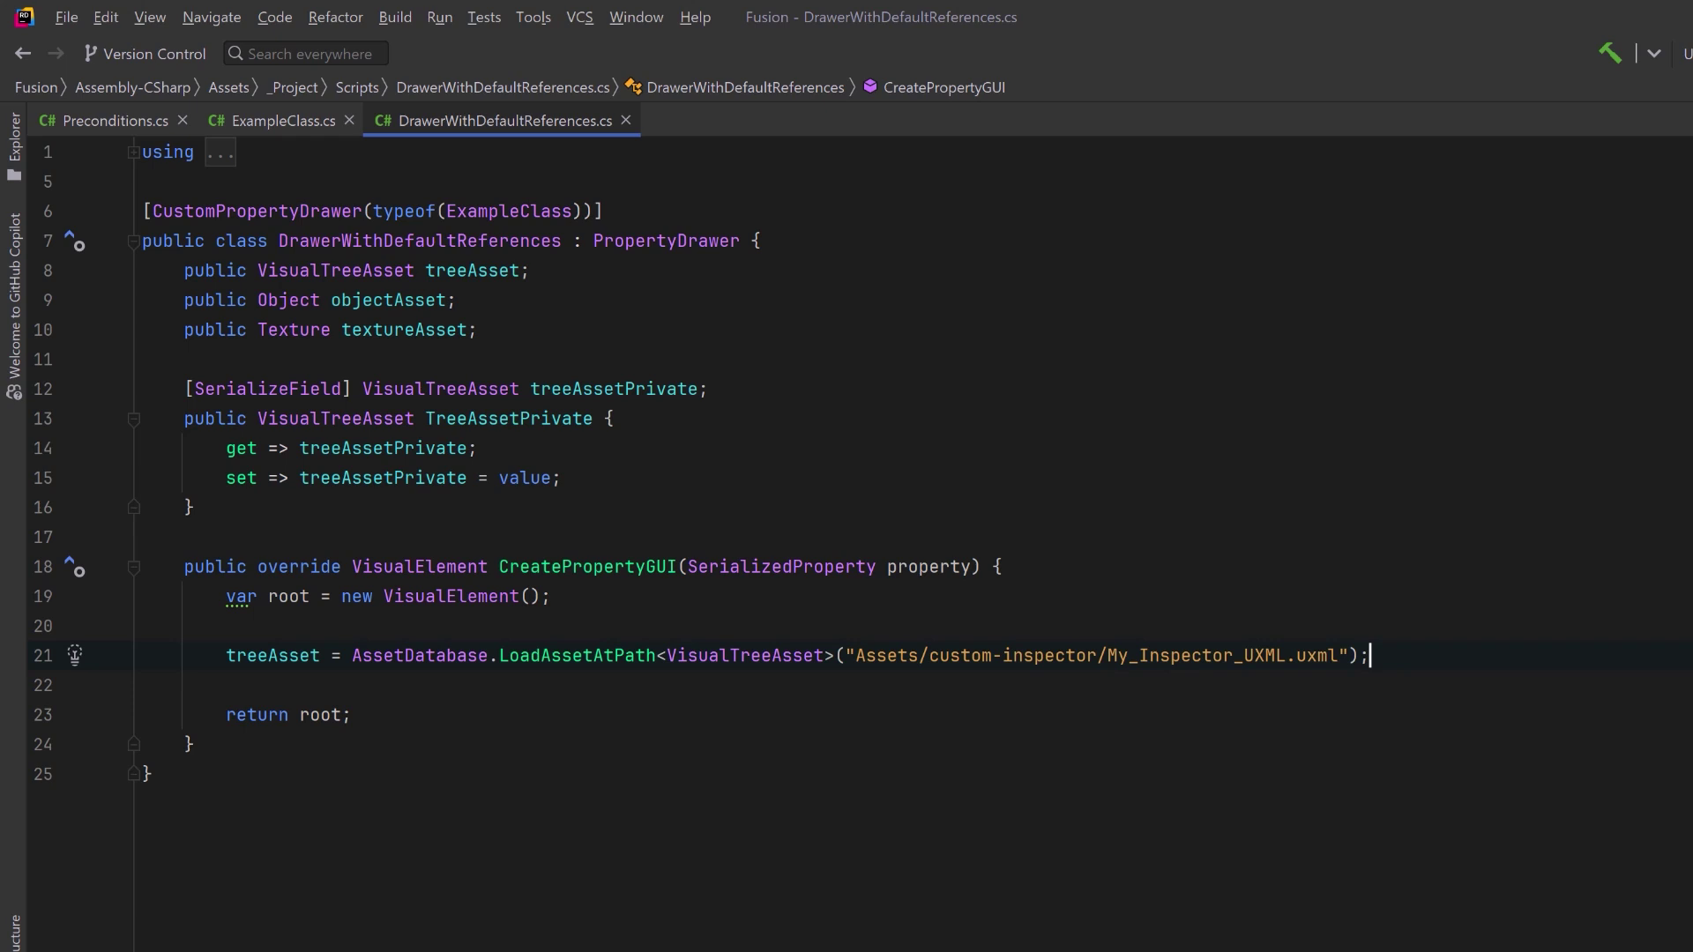
key(ctrl+z)
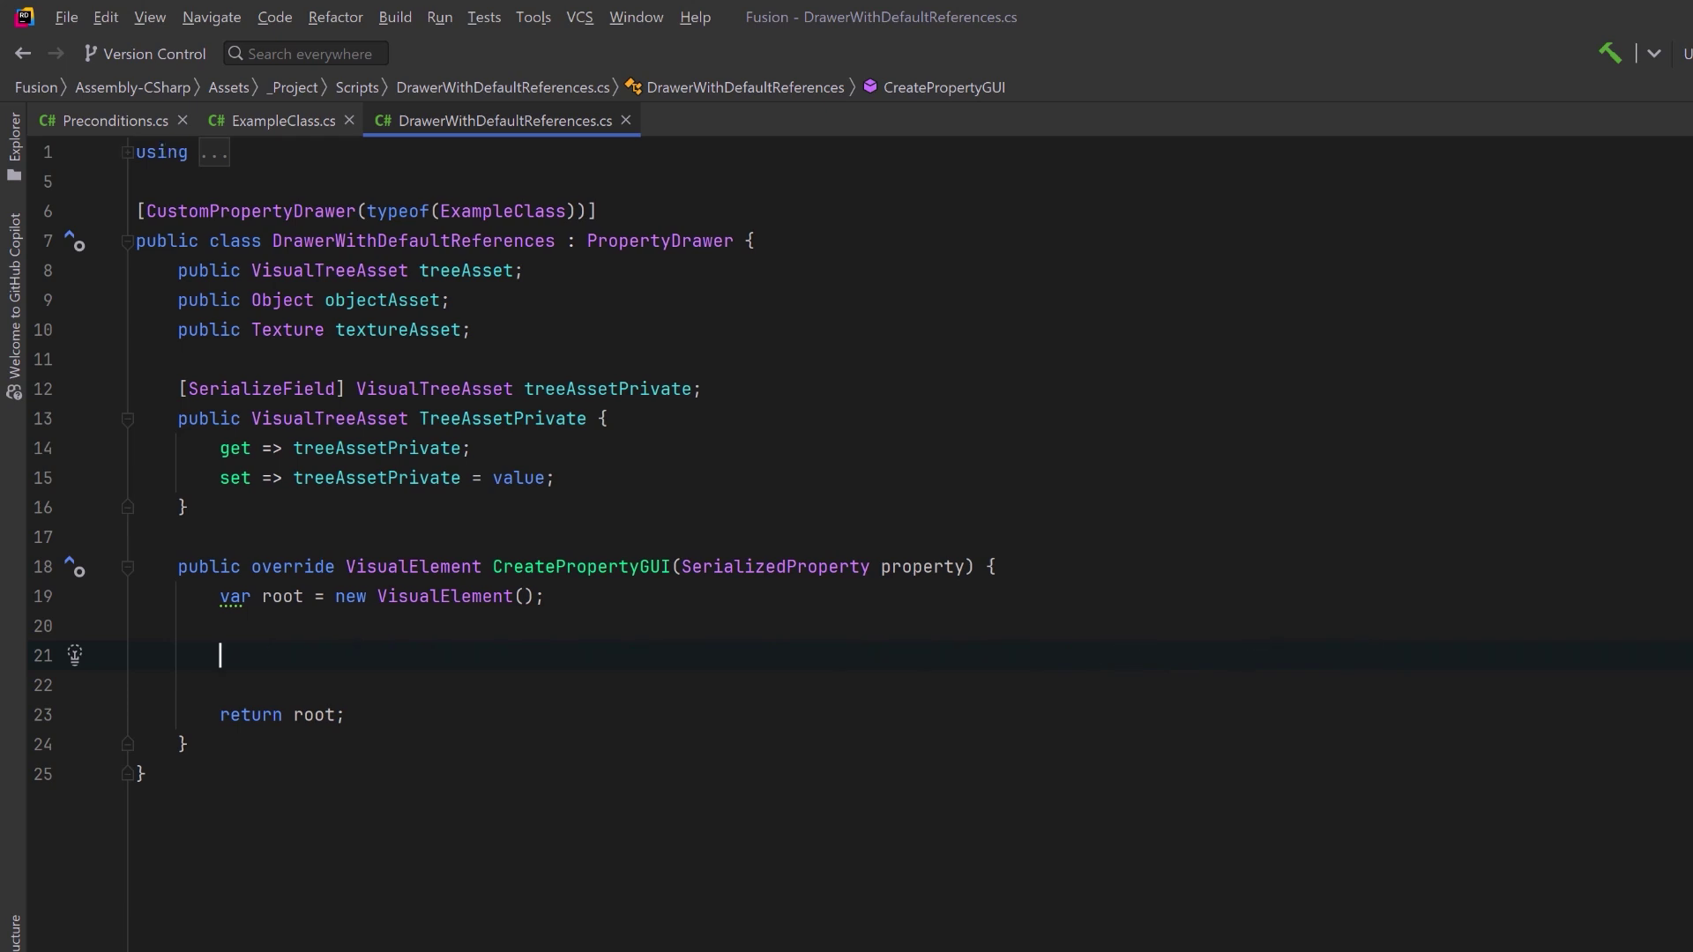
Find the treeAsset property; when empty, assign the default treeAsset and apply modified properties.
text(var treeAssetProperty = property.FindPropertyRelative("treeAsset");)
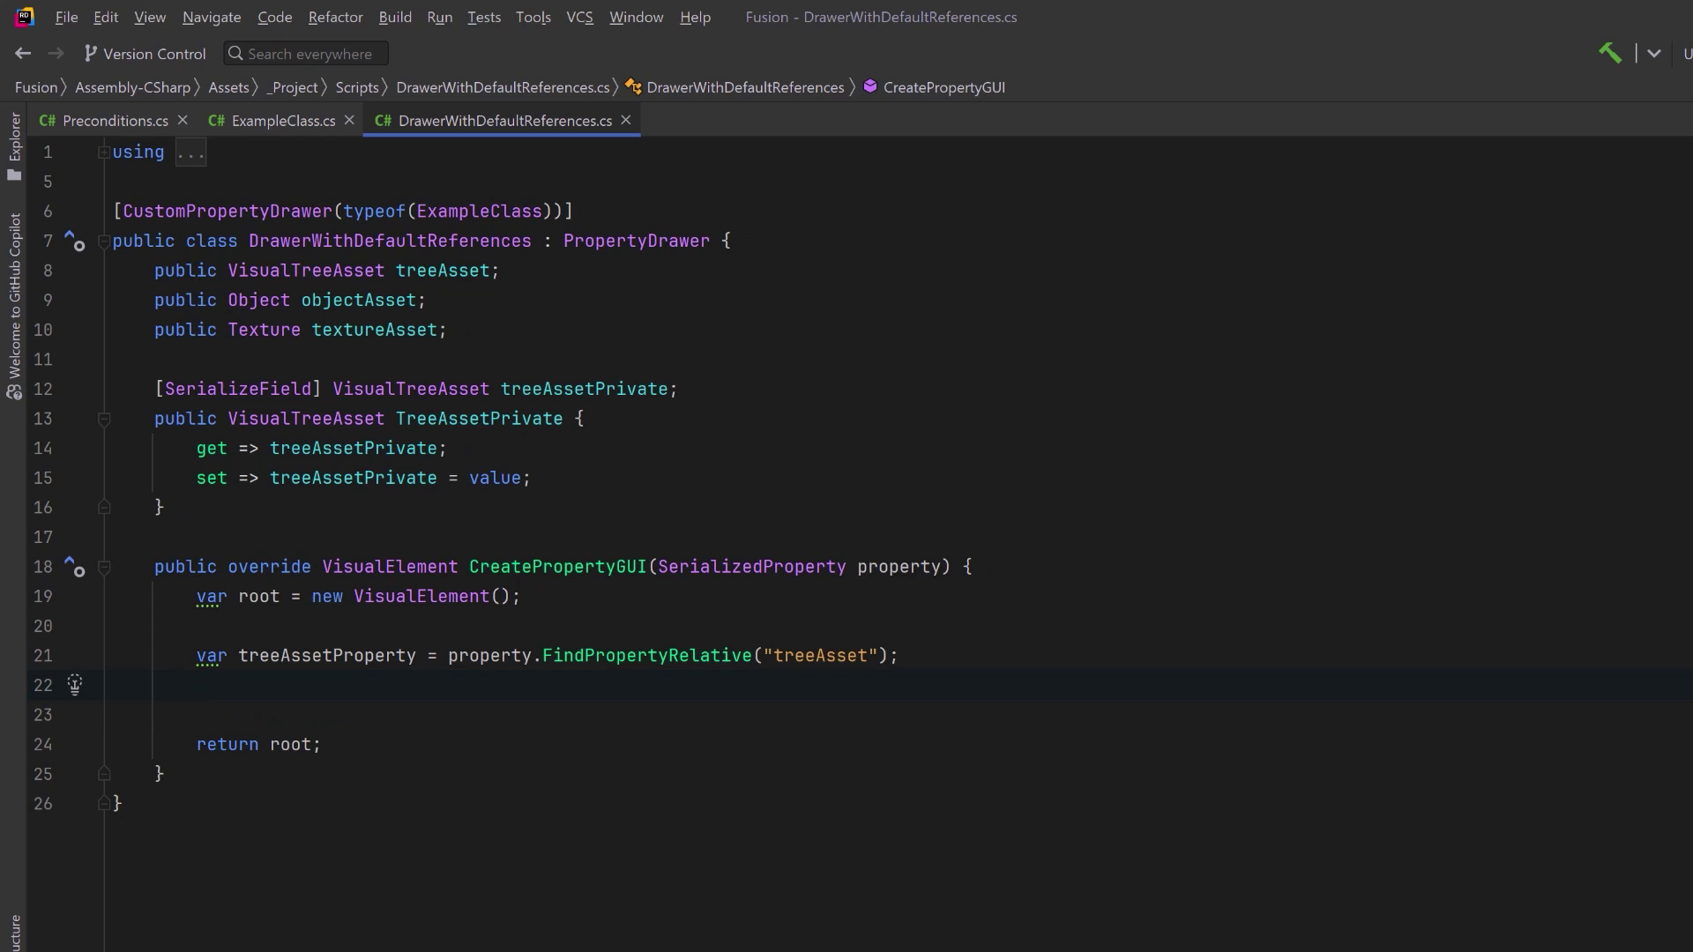
text(if (treeAssetProperty != null && treeAssetProperty.objectReferenceValue == null) {})
key(Left)
key(Return)
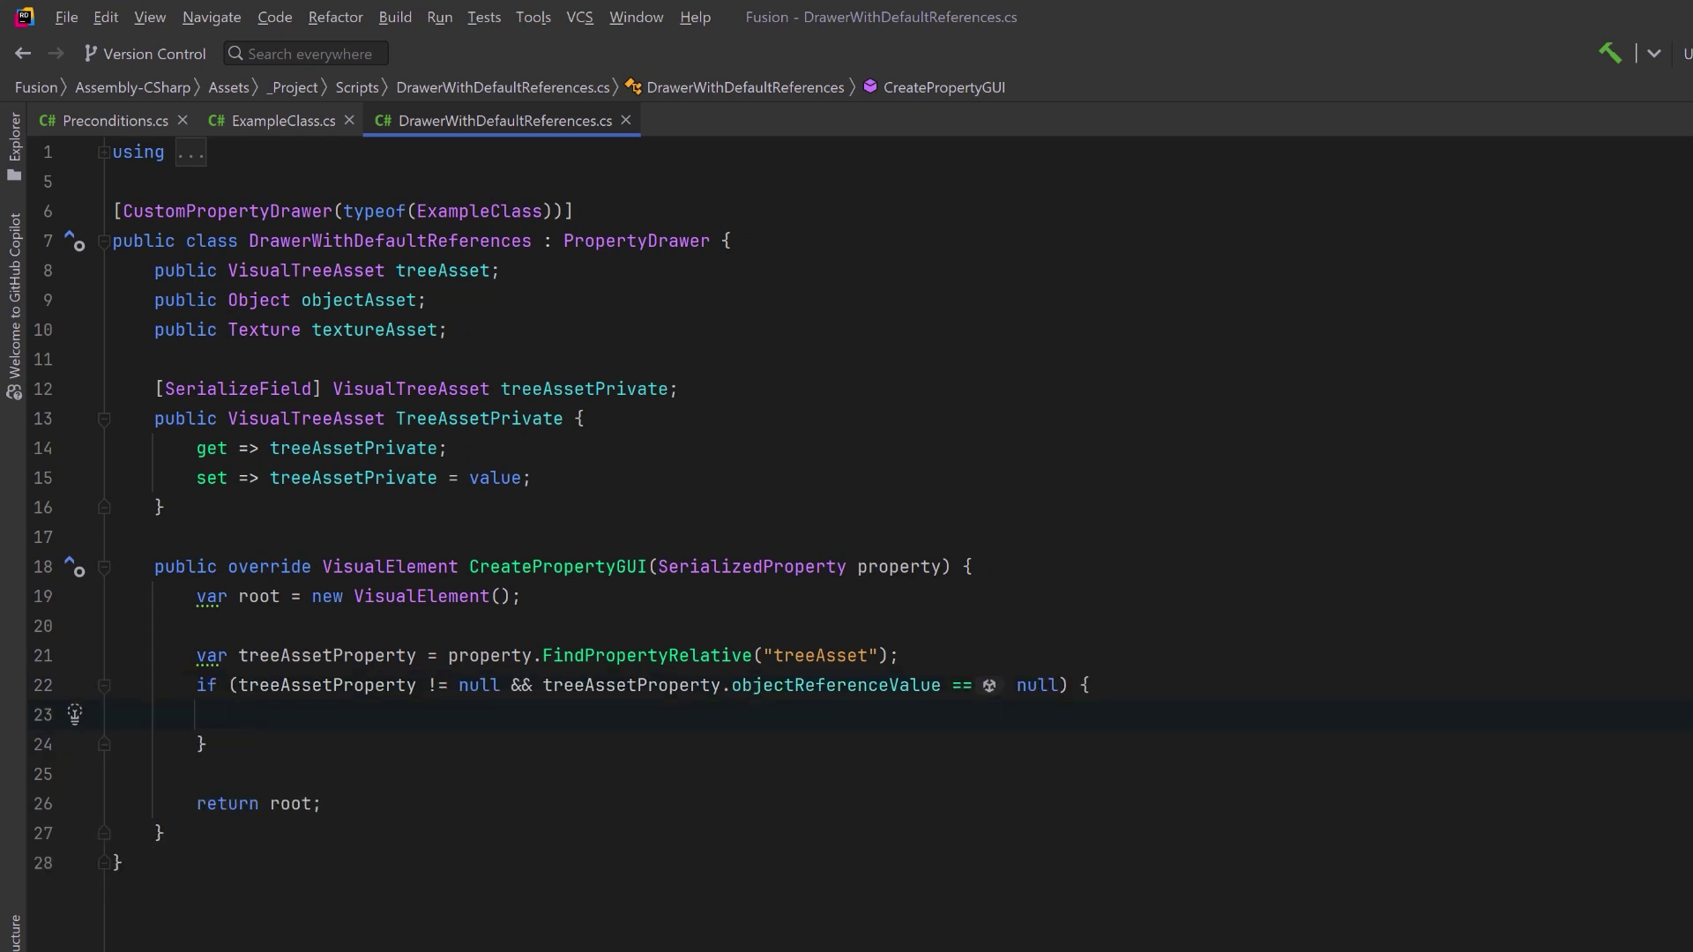
text(treeAssetProperty.objectReferenceValue = treeAsset;)
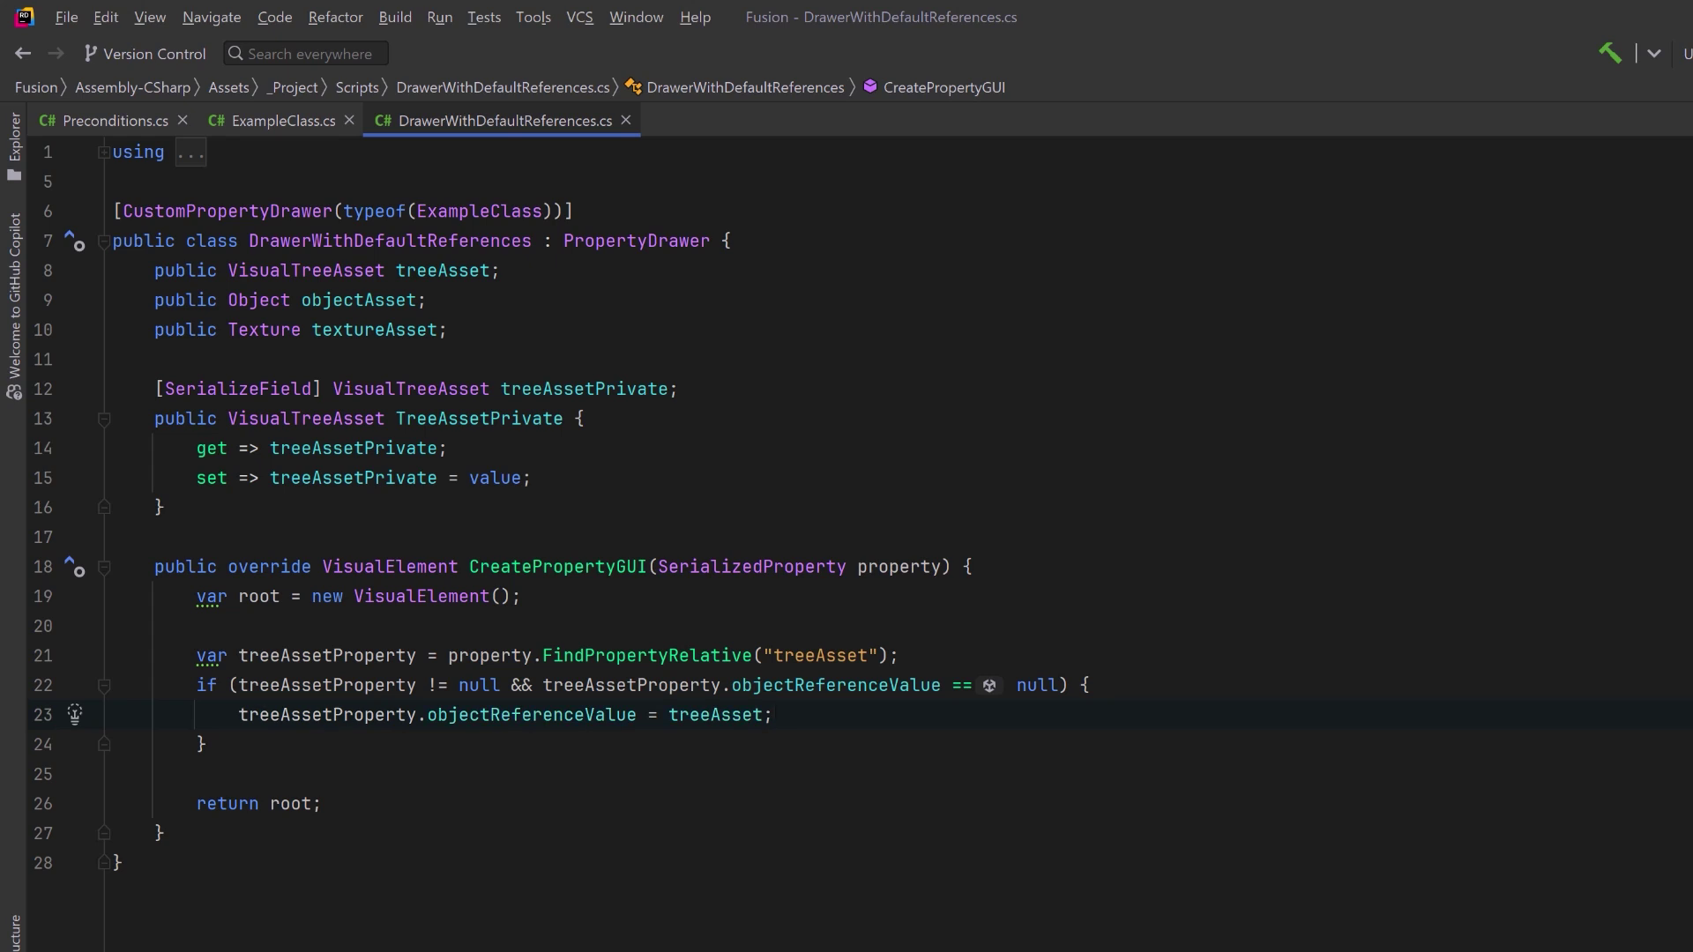
key(Return)
text(treeAssetProperty.serializedObject.ApplyModifiedProperties();)
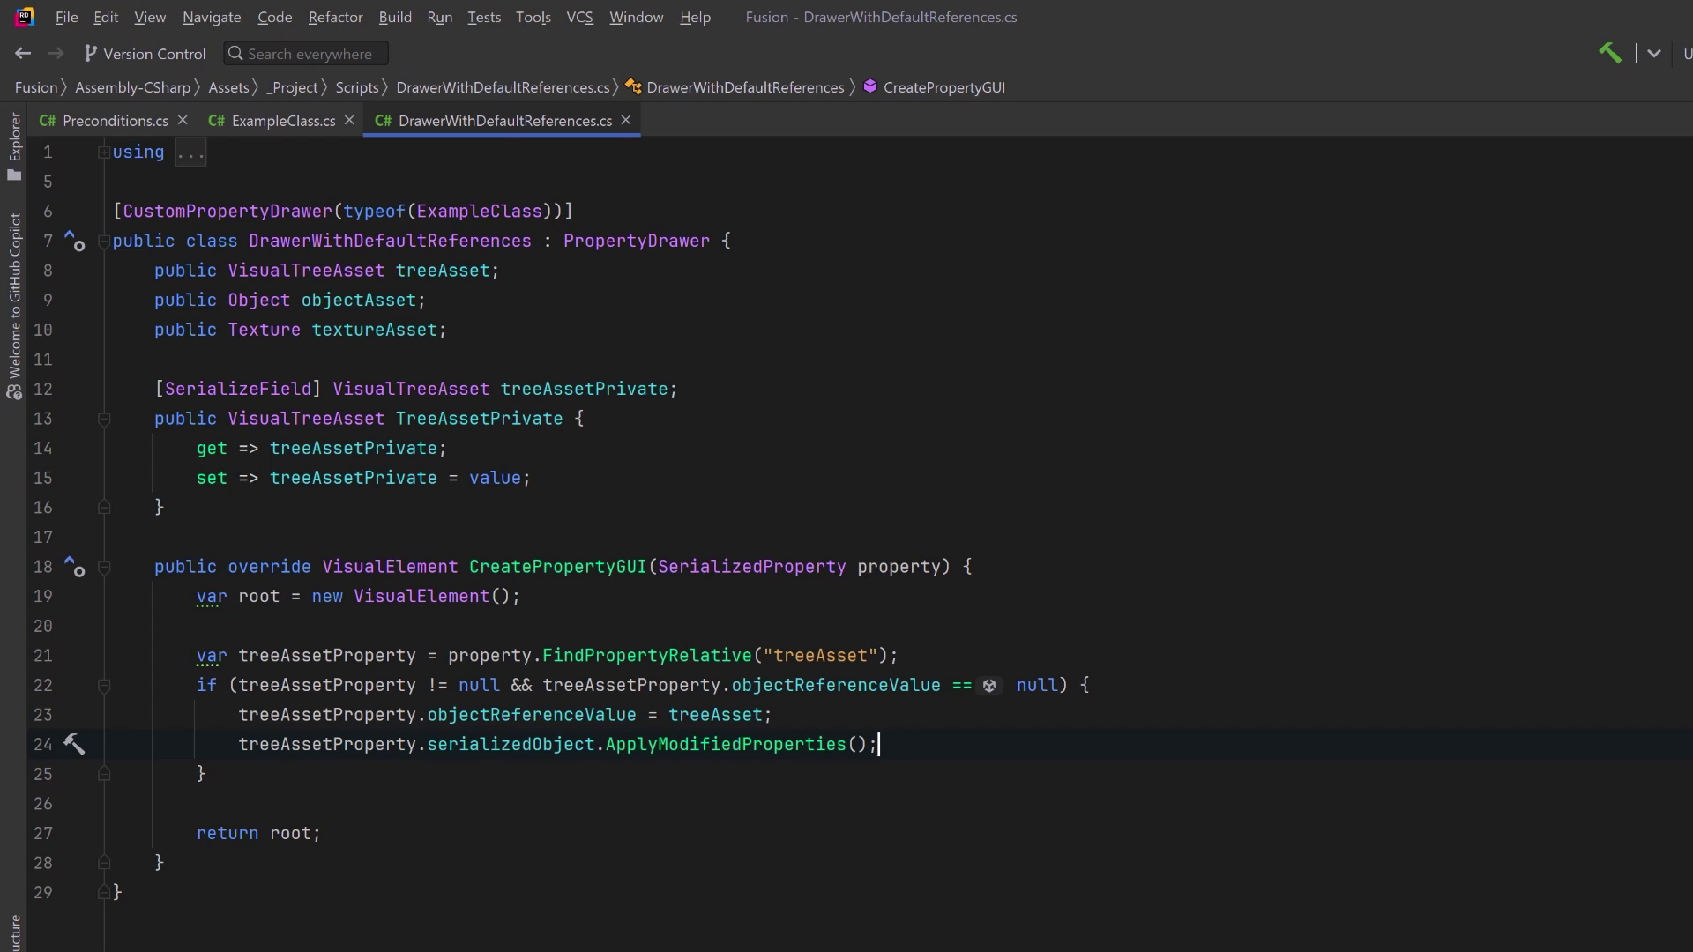
Add a PropertyField for treeAsset to the root element after the if block.
key(Down)
key(Return)
text(root.Add(new PropertyField(treeAssetProperty));)
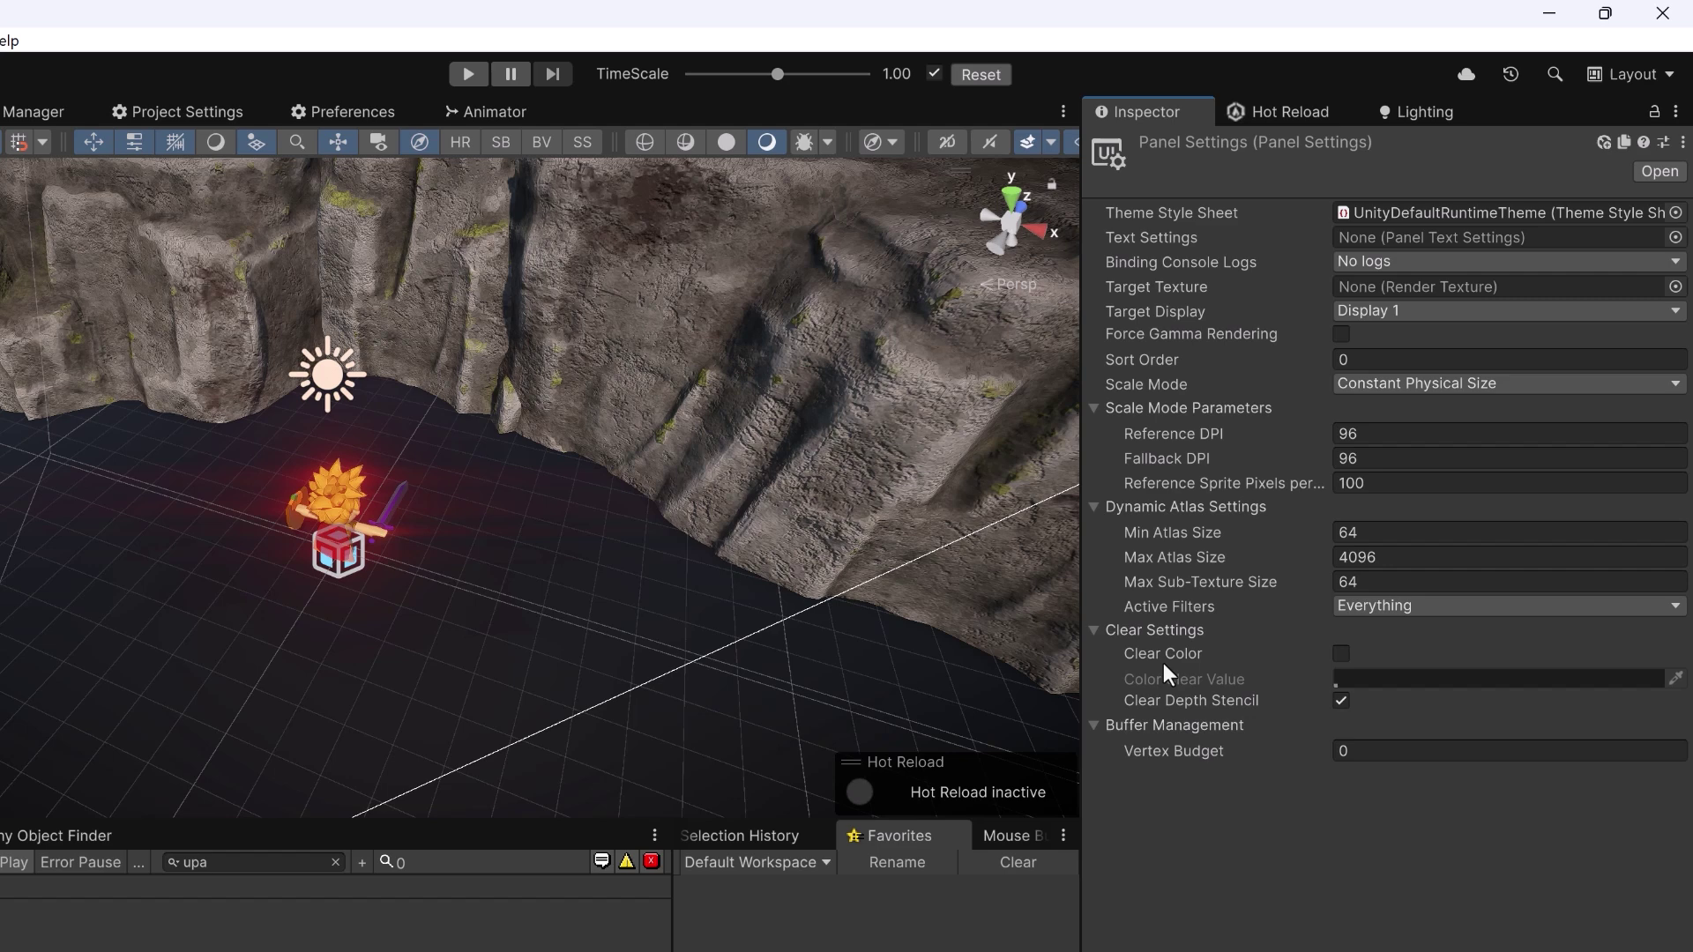
Set the PanelSettings Render Mode to World Space and return the Inspector to Normal mode.
click(1675, 111)
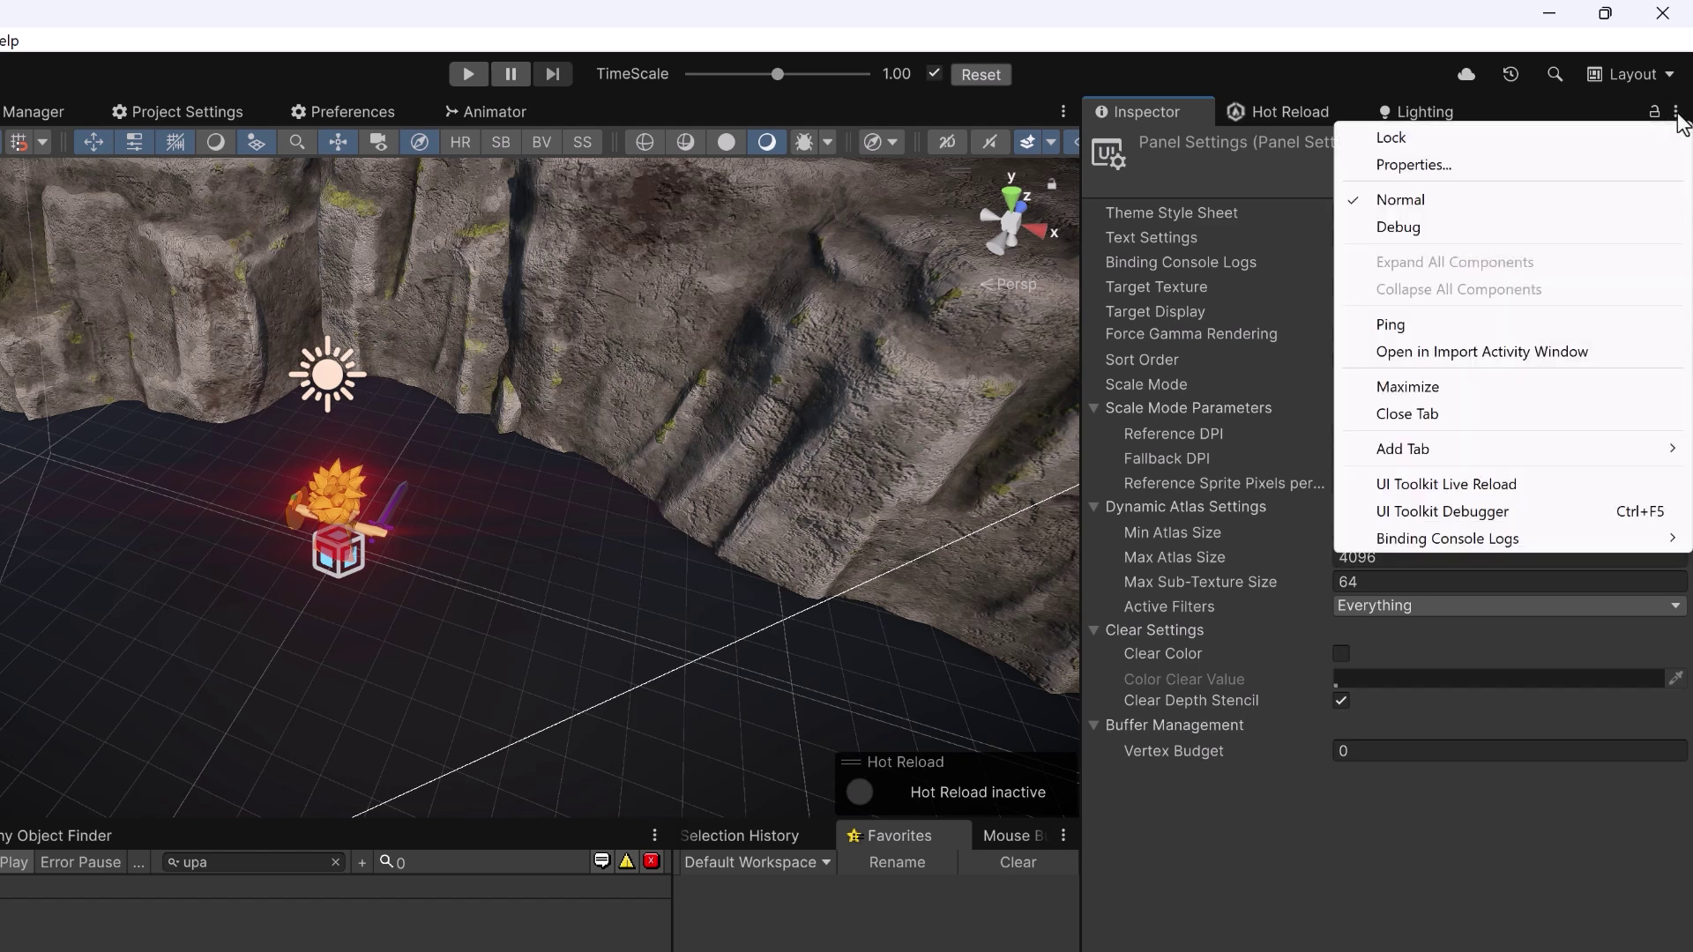
click(1540, 221)
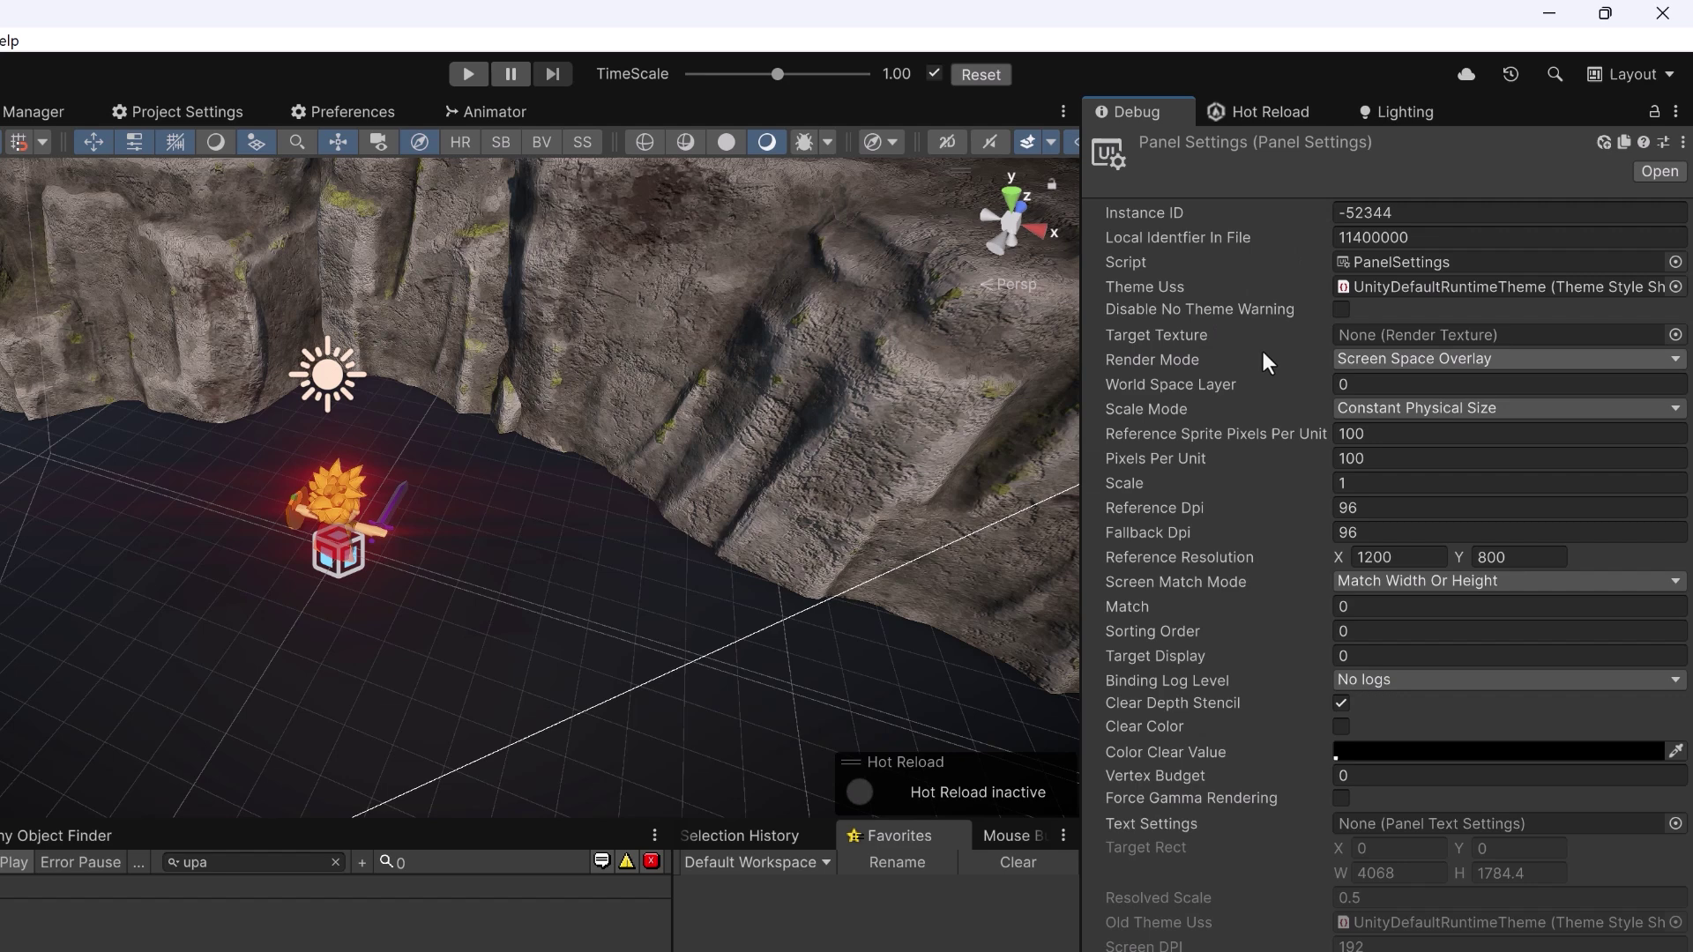
click(1522, 359)
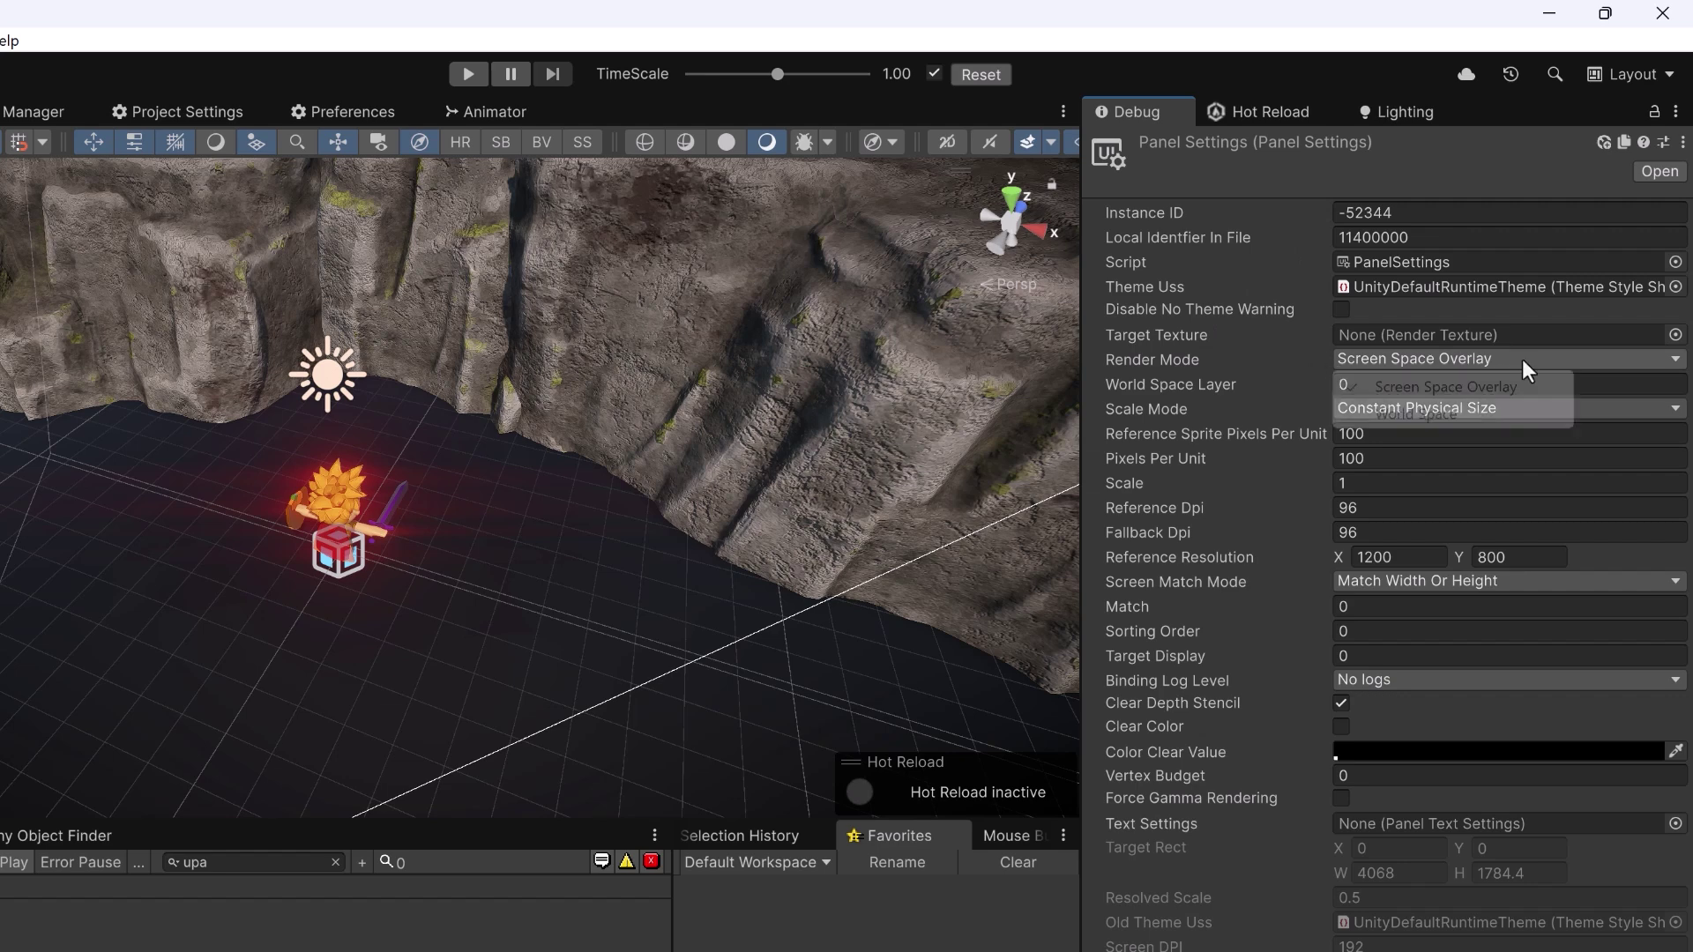
click(1458, 413)
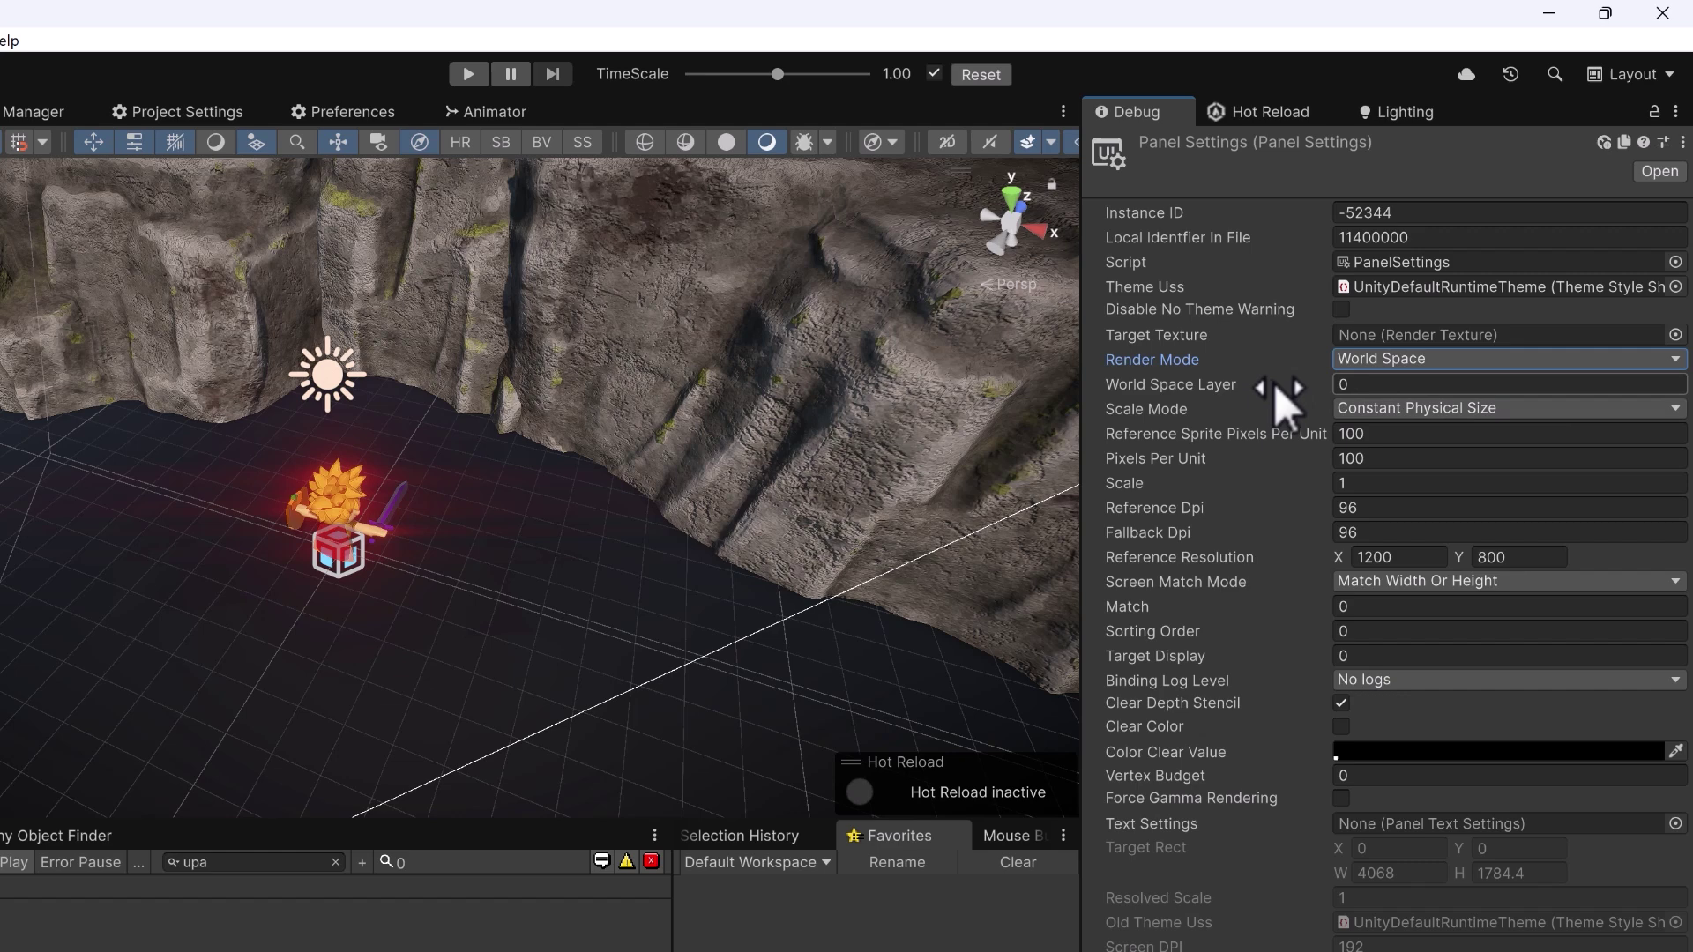
click(1675, 111)
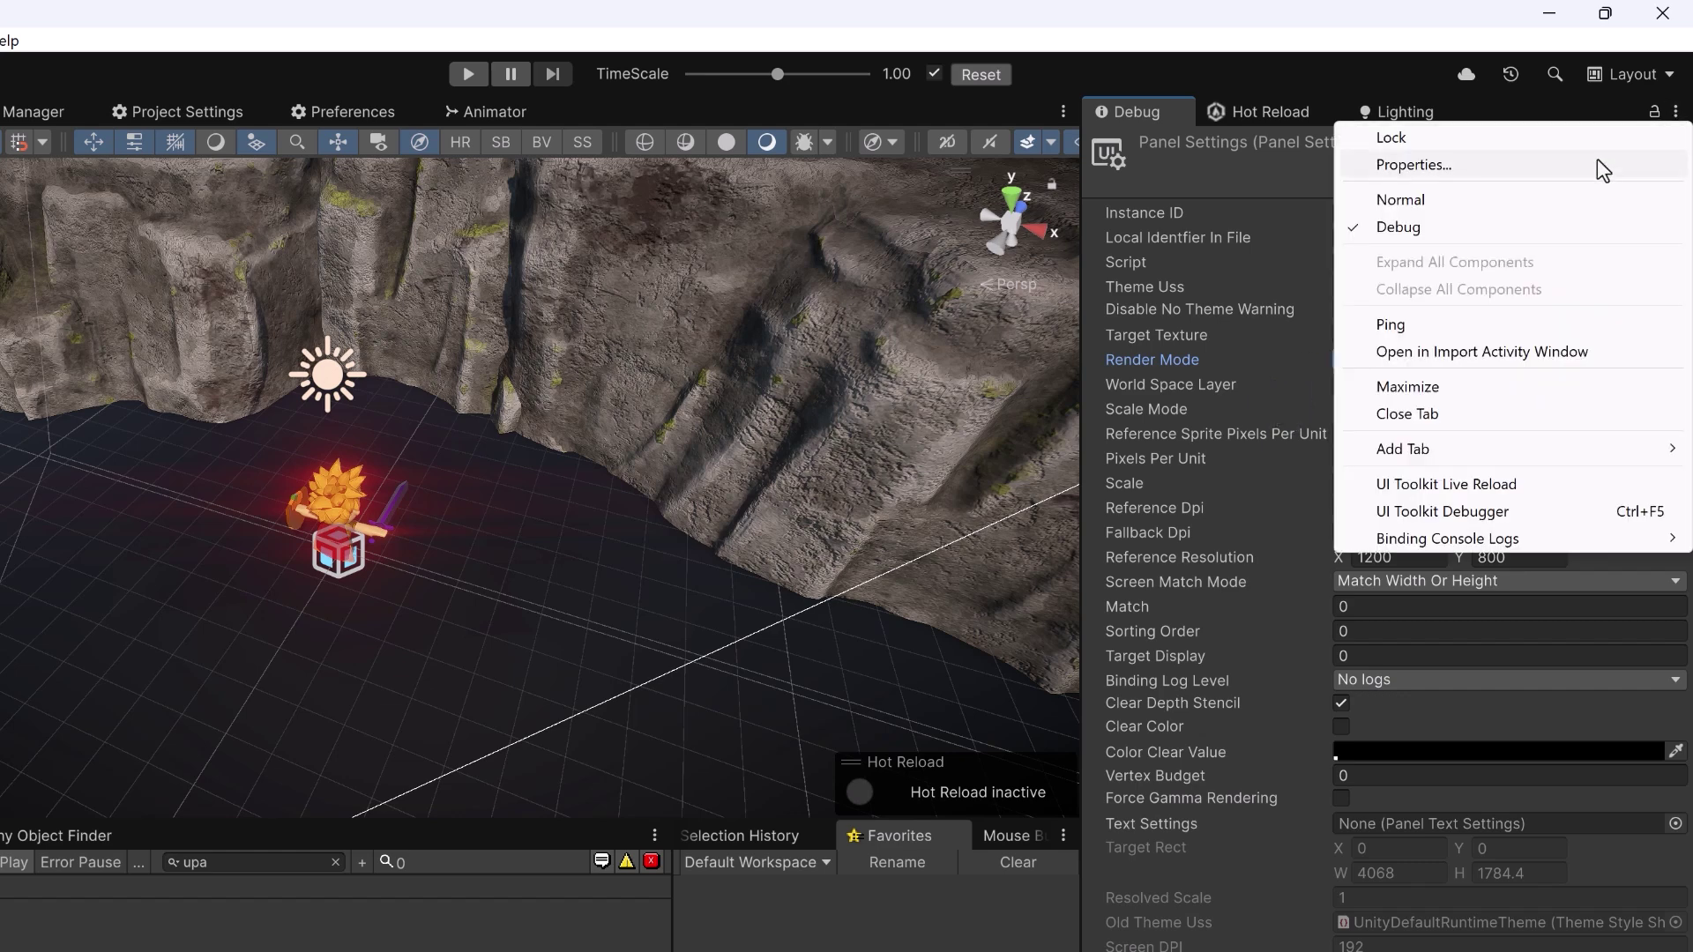
click(1552, 205)
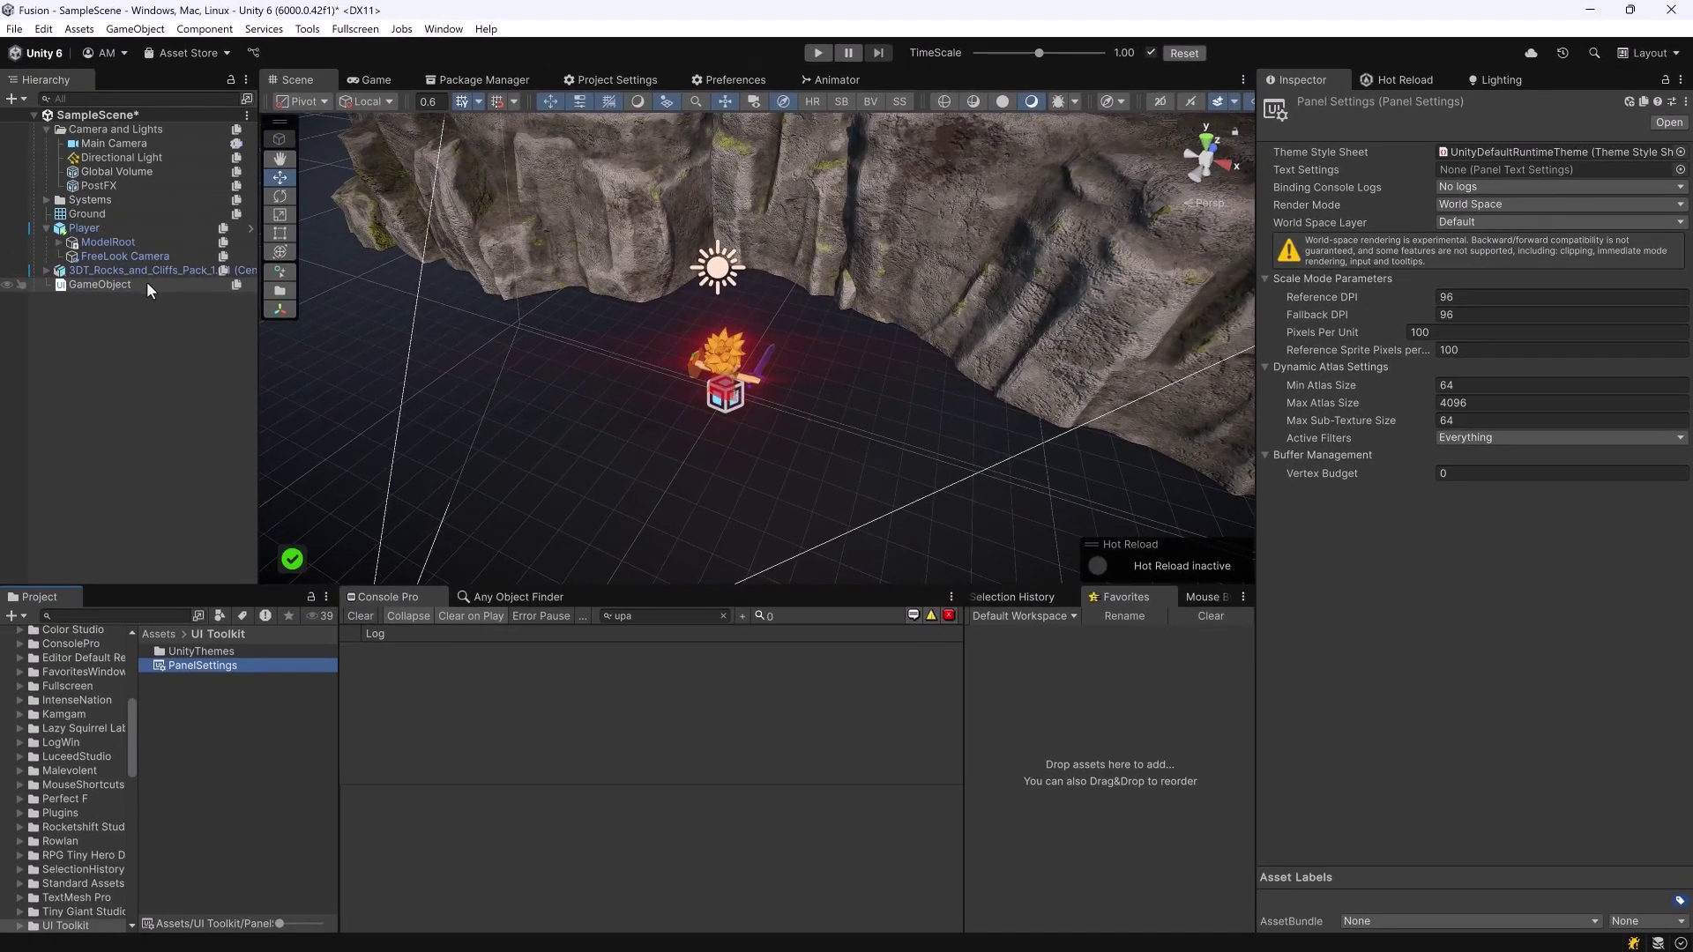
Assign PanelSettings and CustomUXML as the GameObject's UI Document panel settings and source asset.
click(100, 285)
click(202, 665)
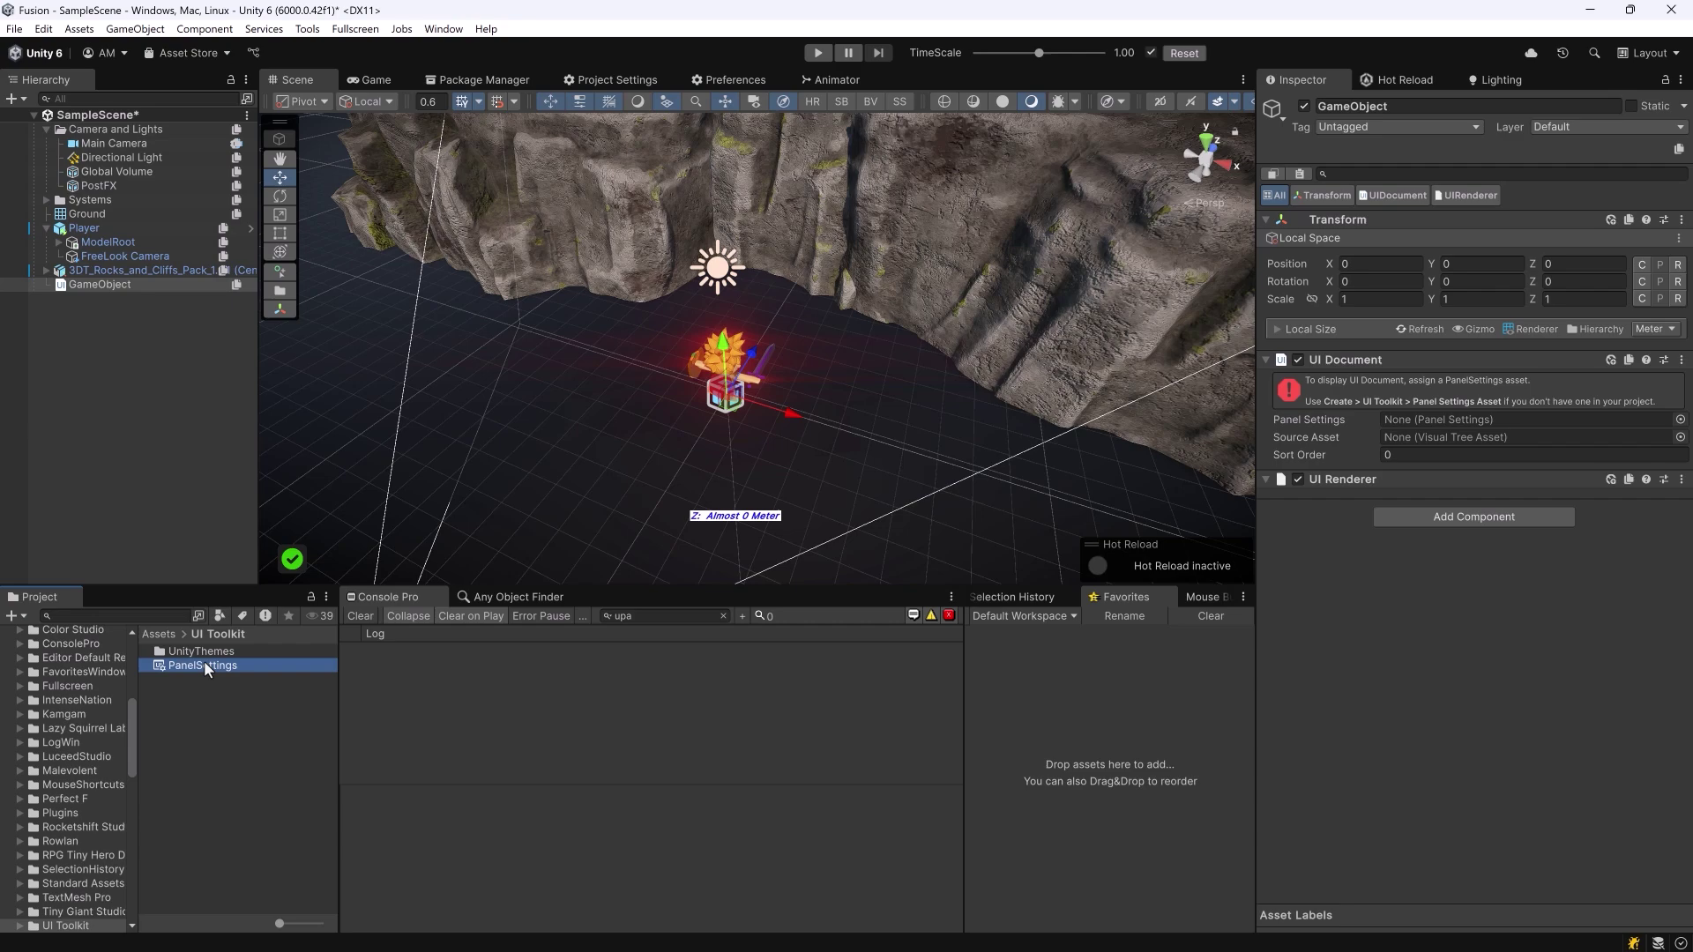
drag(204, 660, 1442, 420)
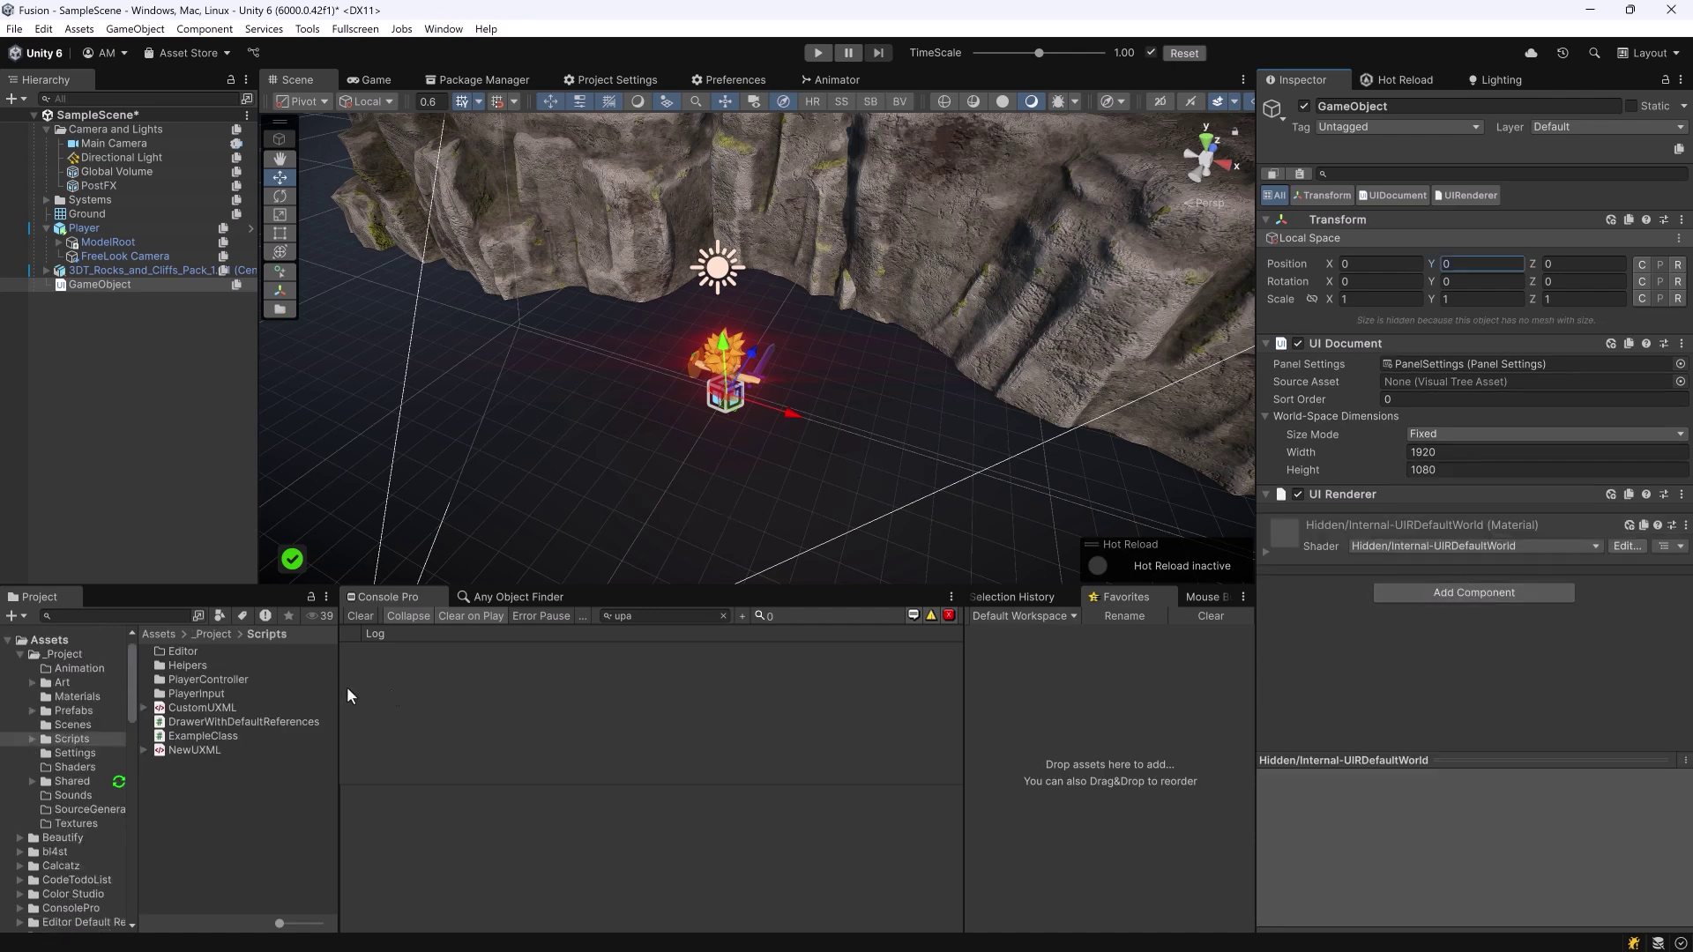
drag(215, 707, 1481, 384)
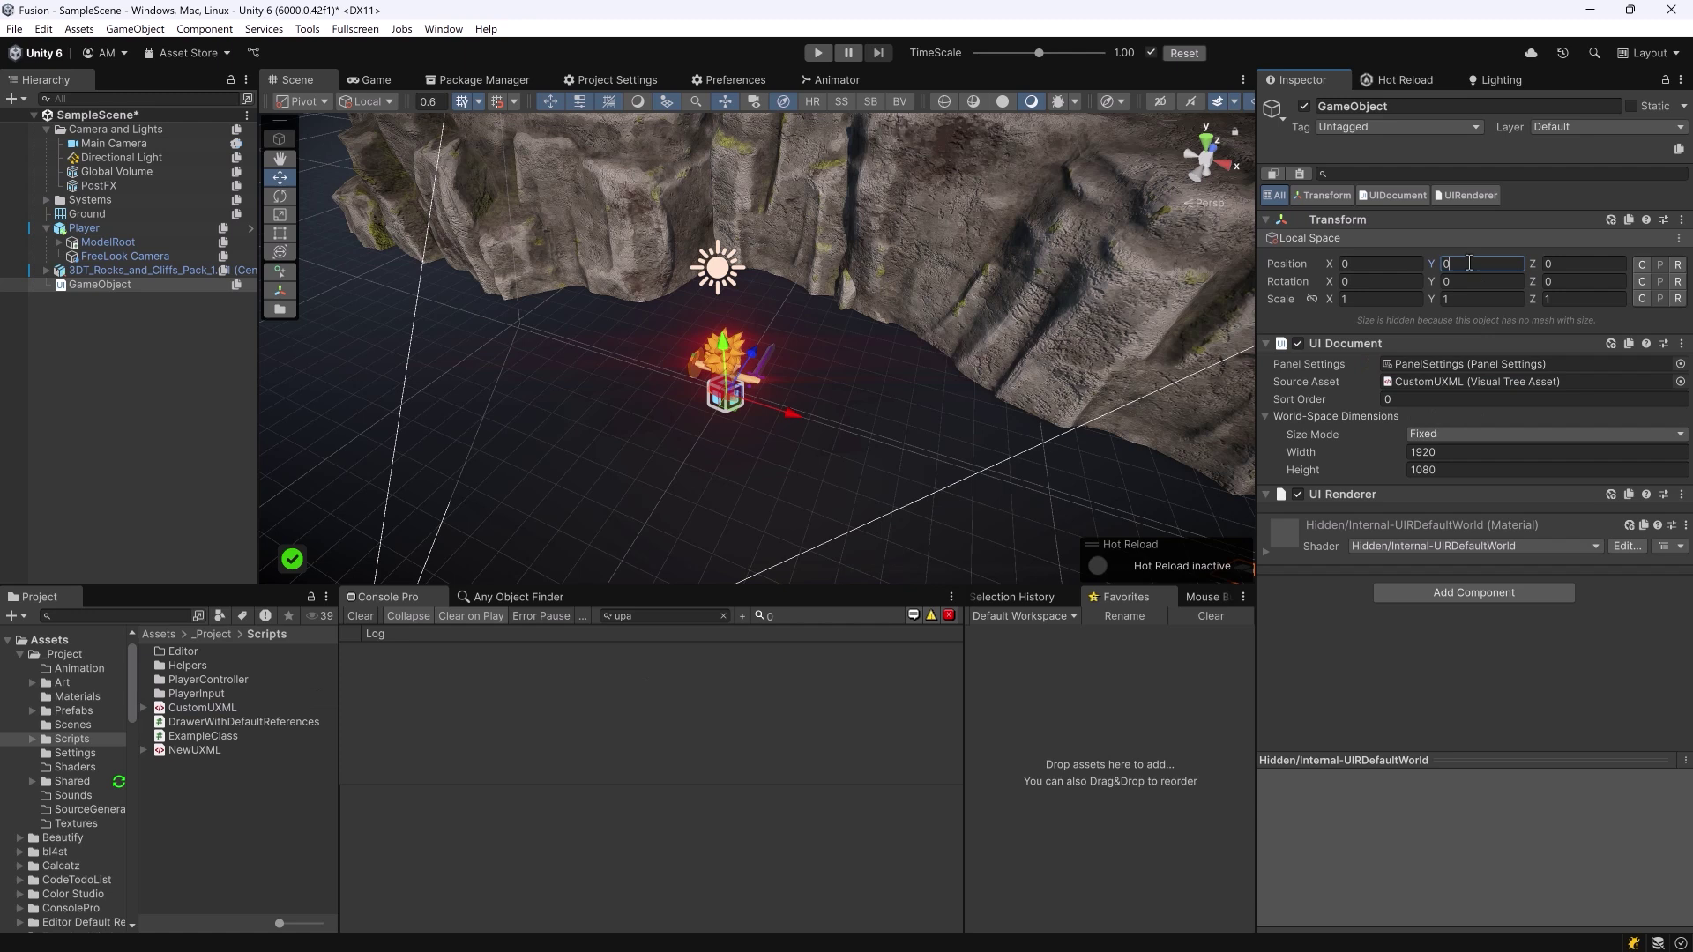
Set Position Y to 3, width 300 and height 100, then rotate the panel sideways.
text(3)
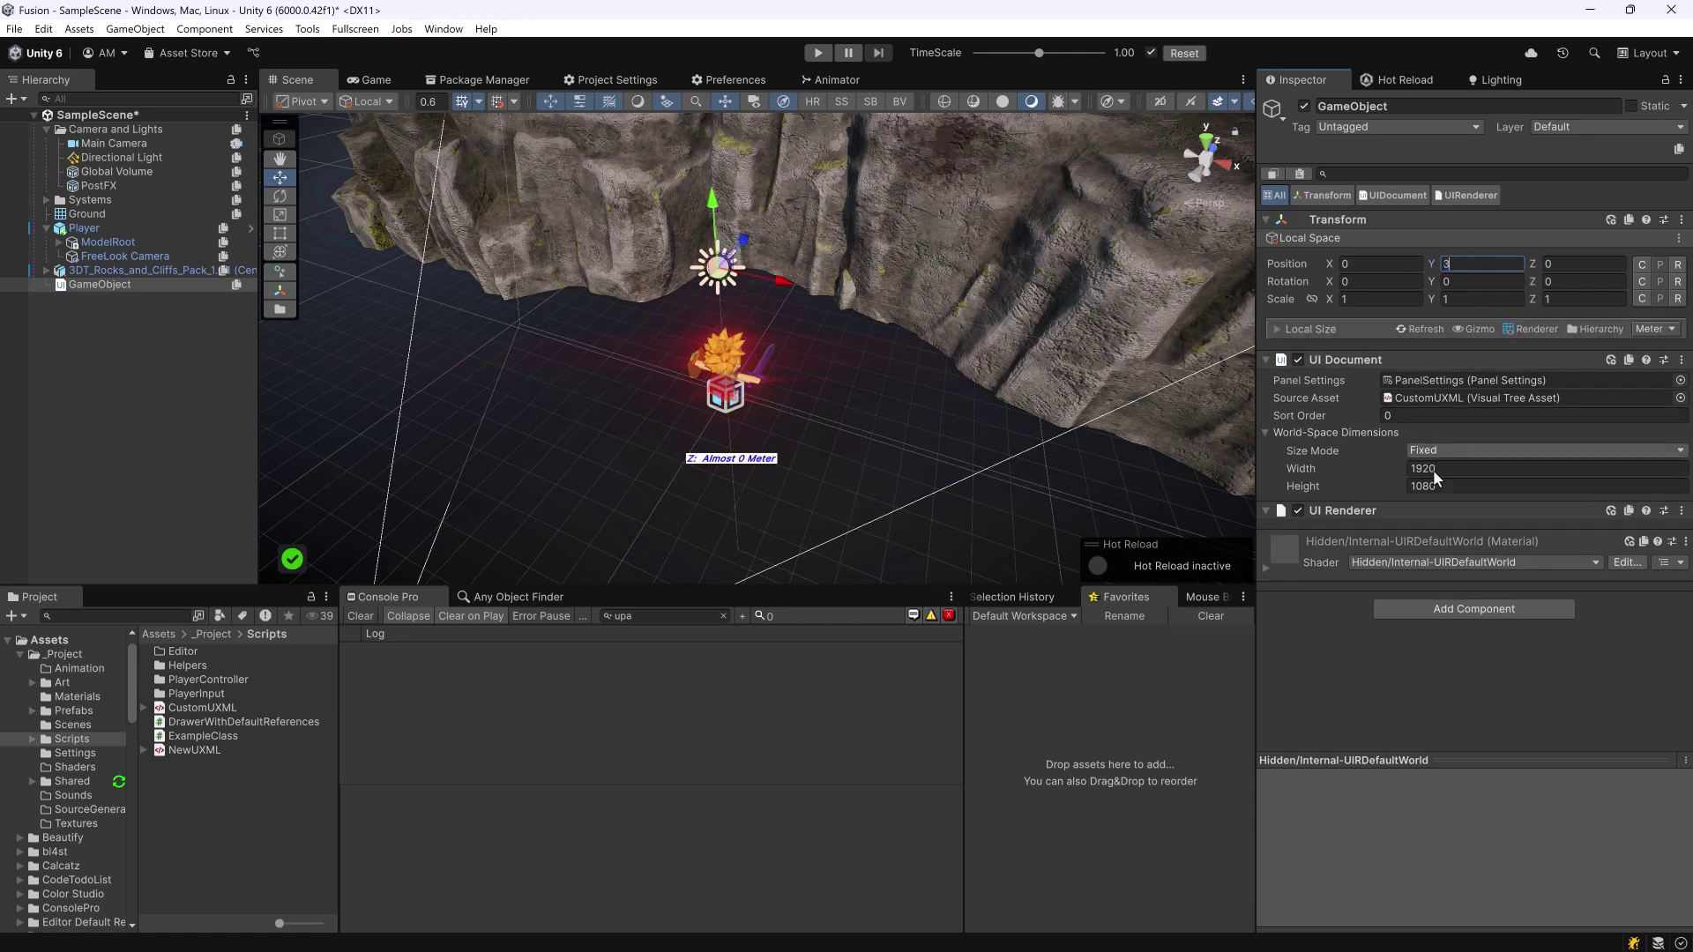
click(1486, 467)
text(300)
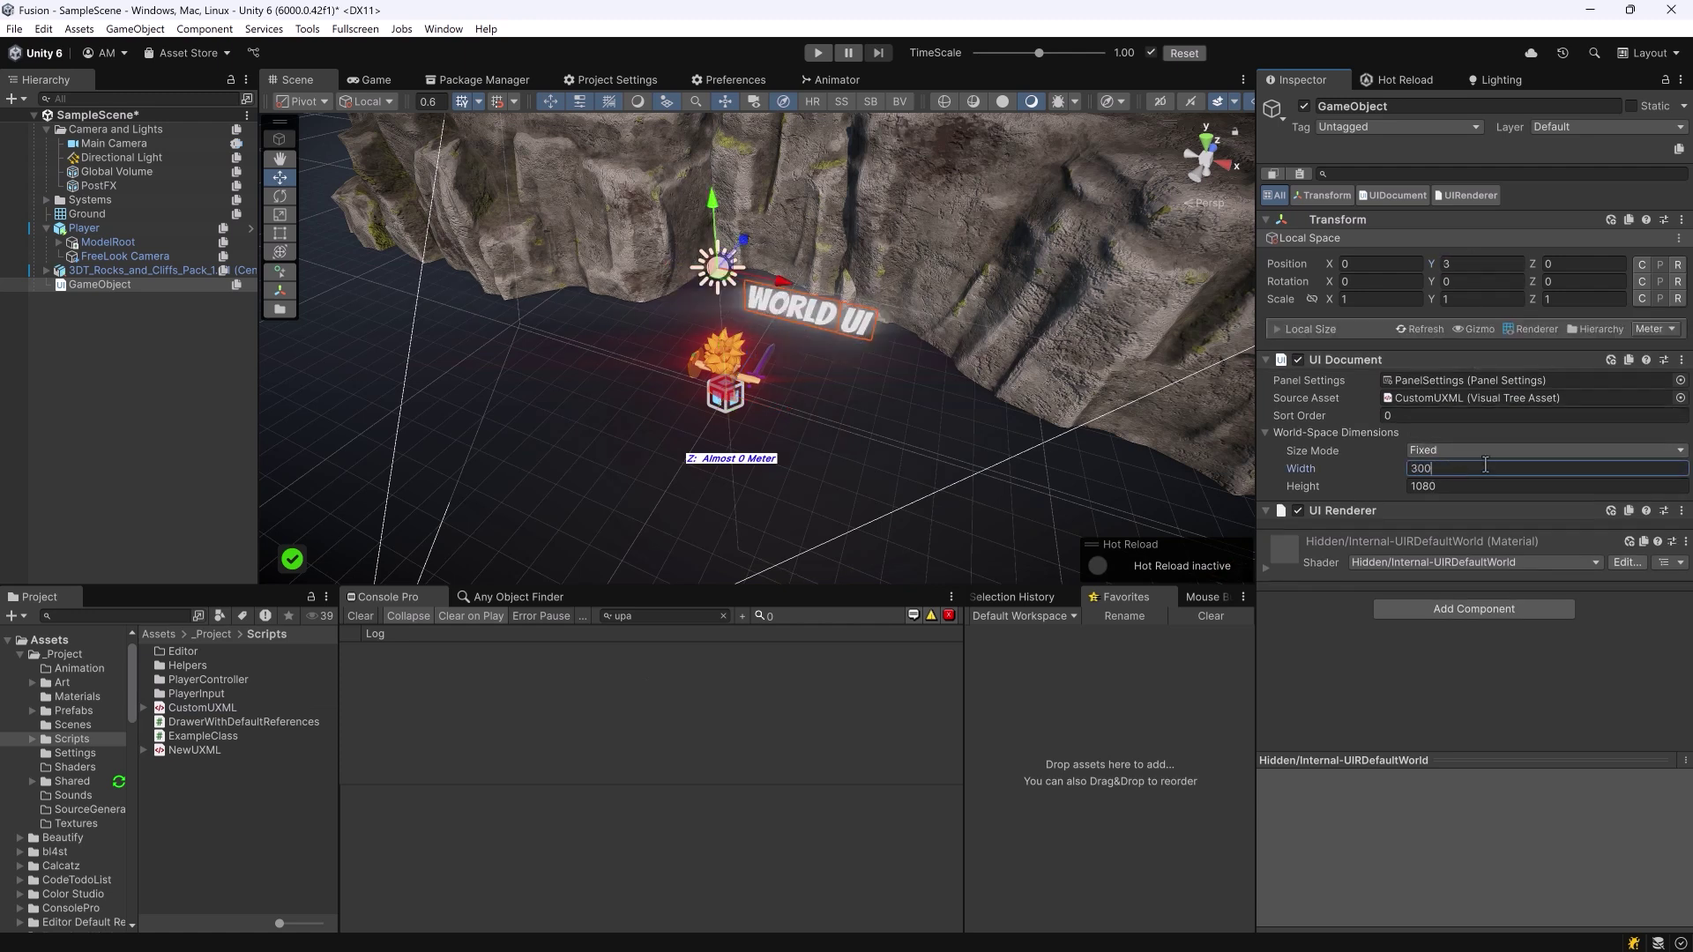
key(Tab)
text(100)
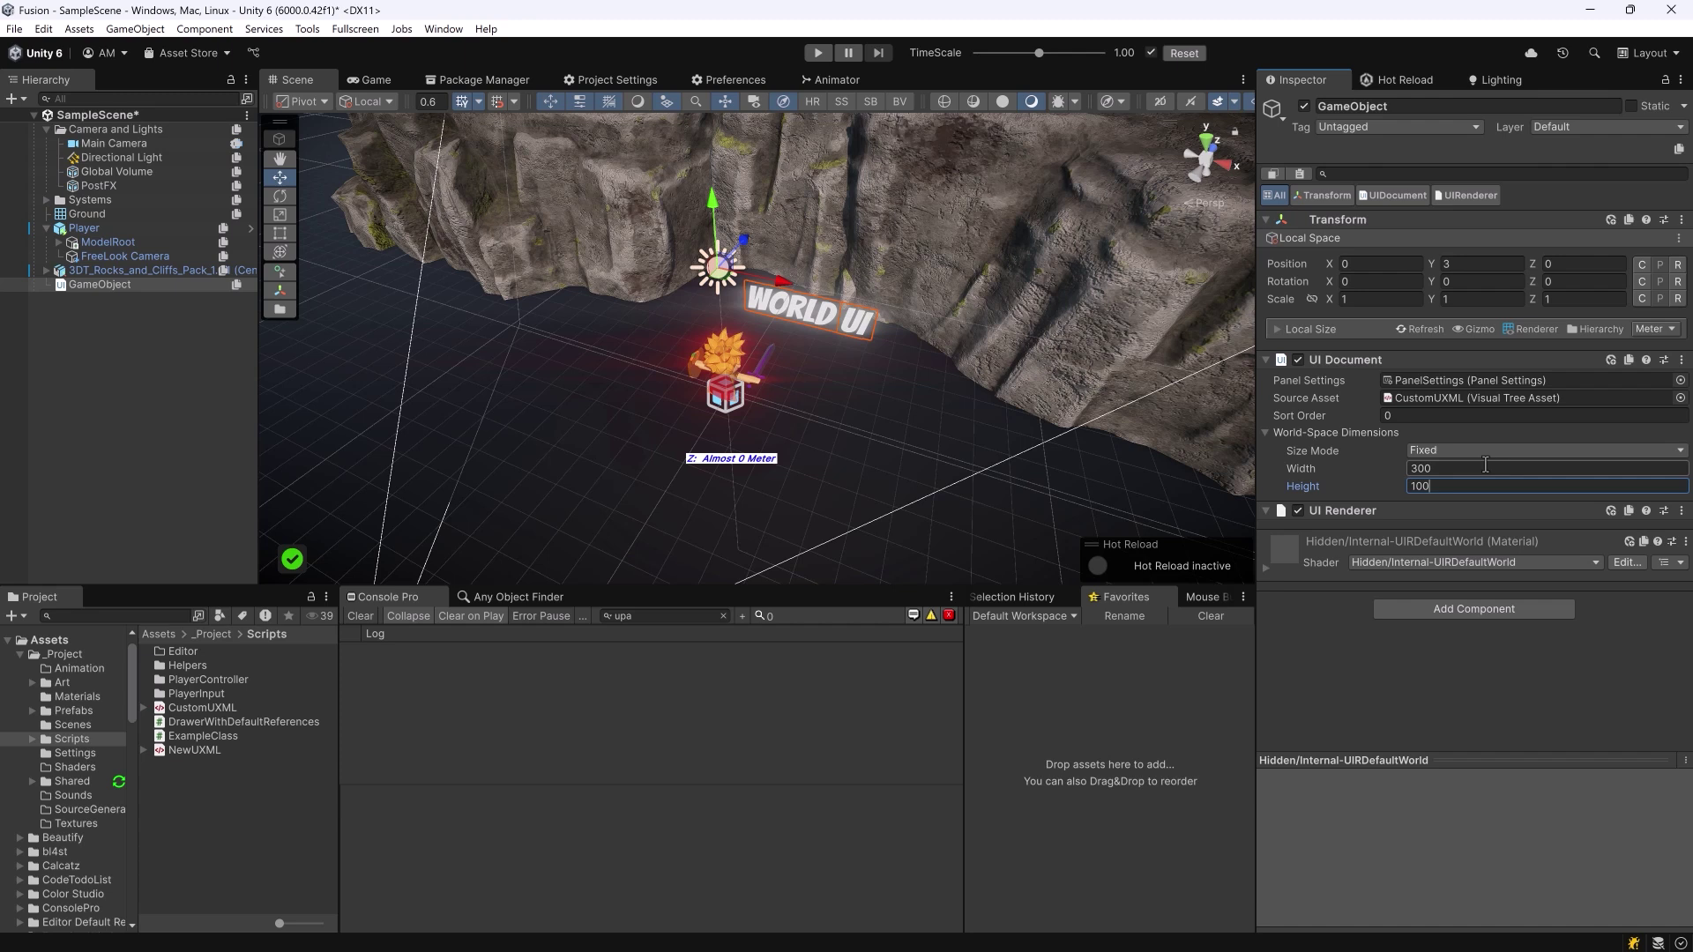
key(Tab)
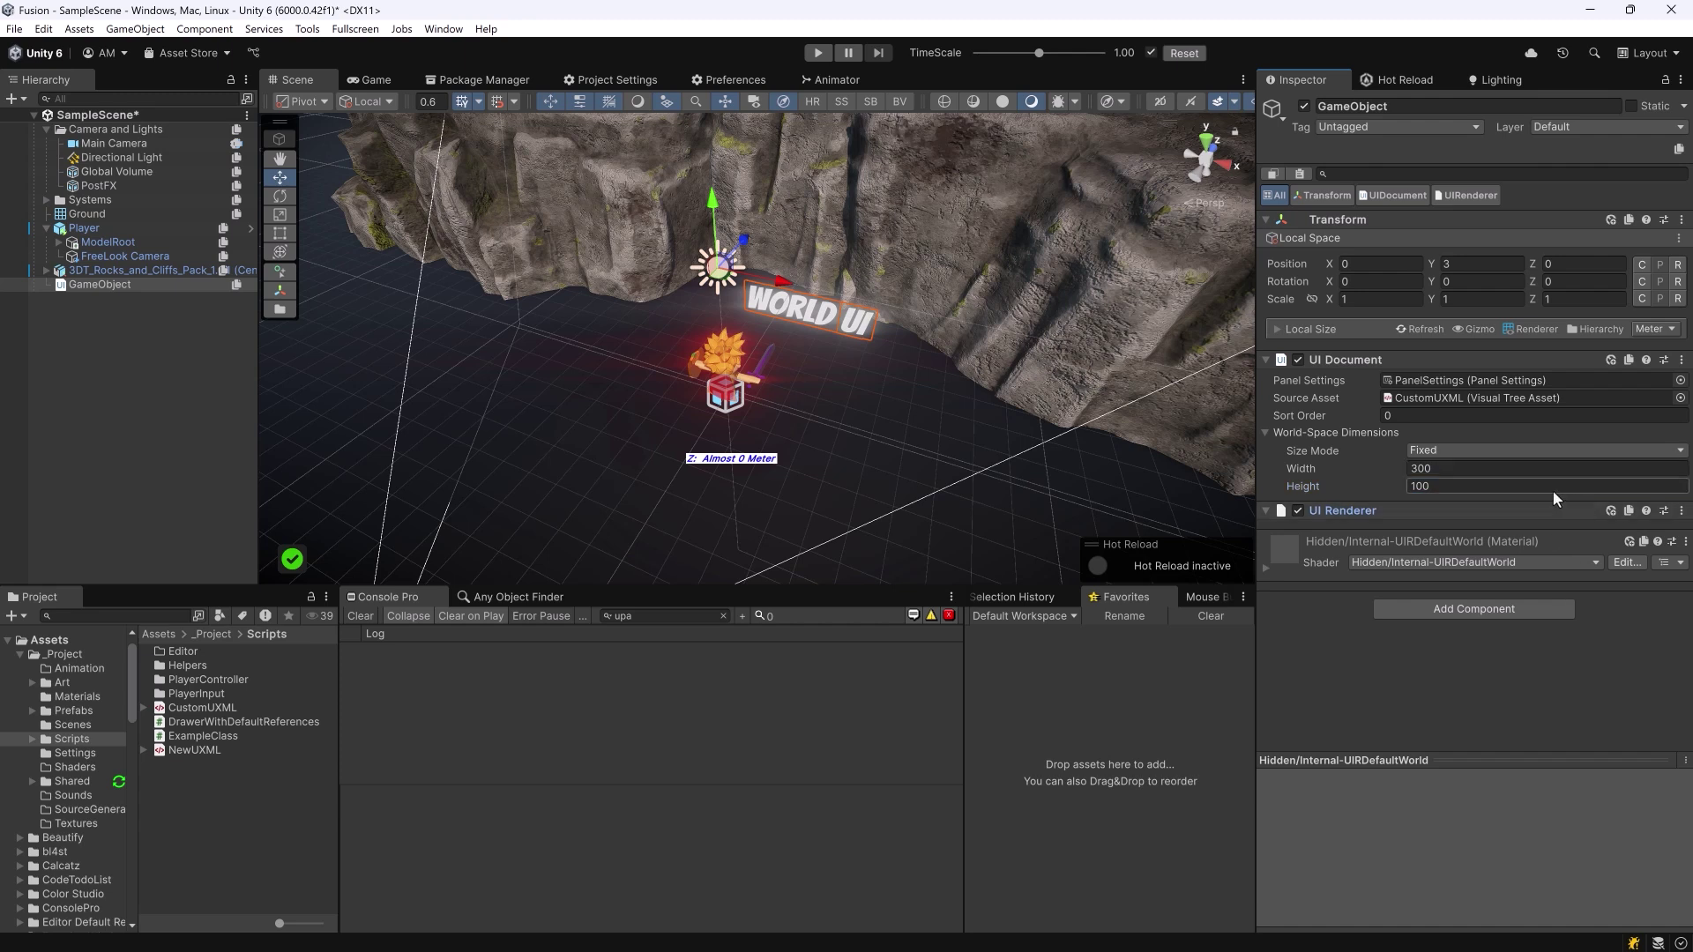
click(279, 196)
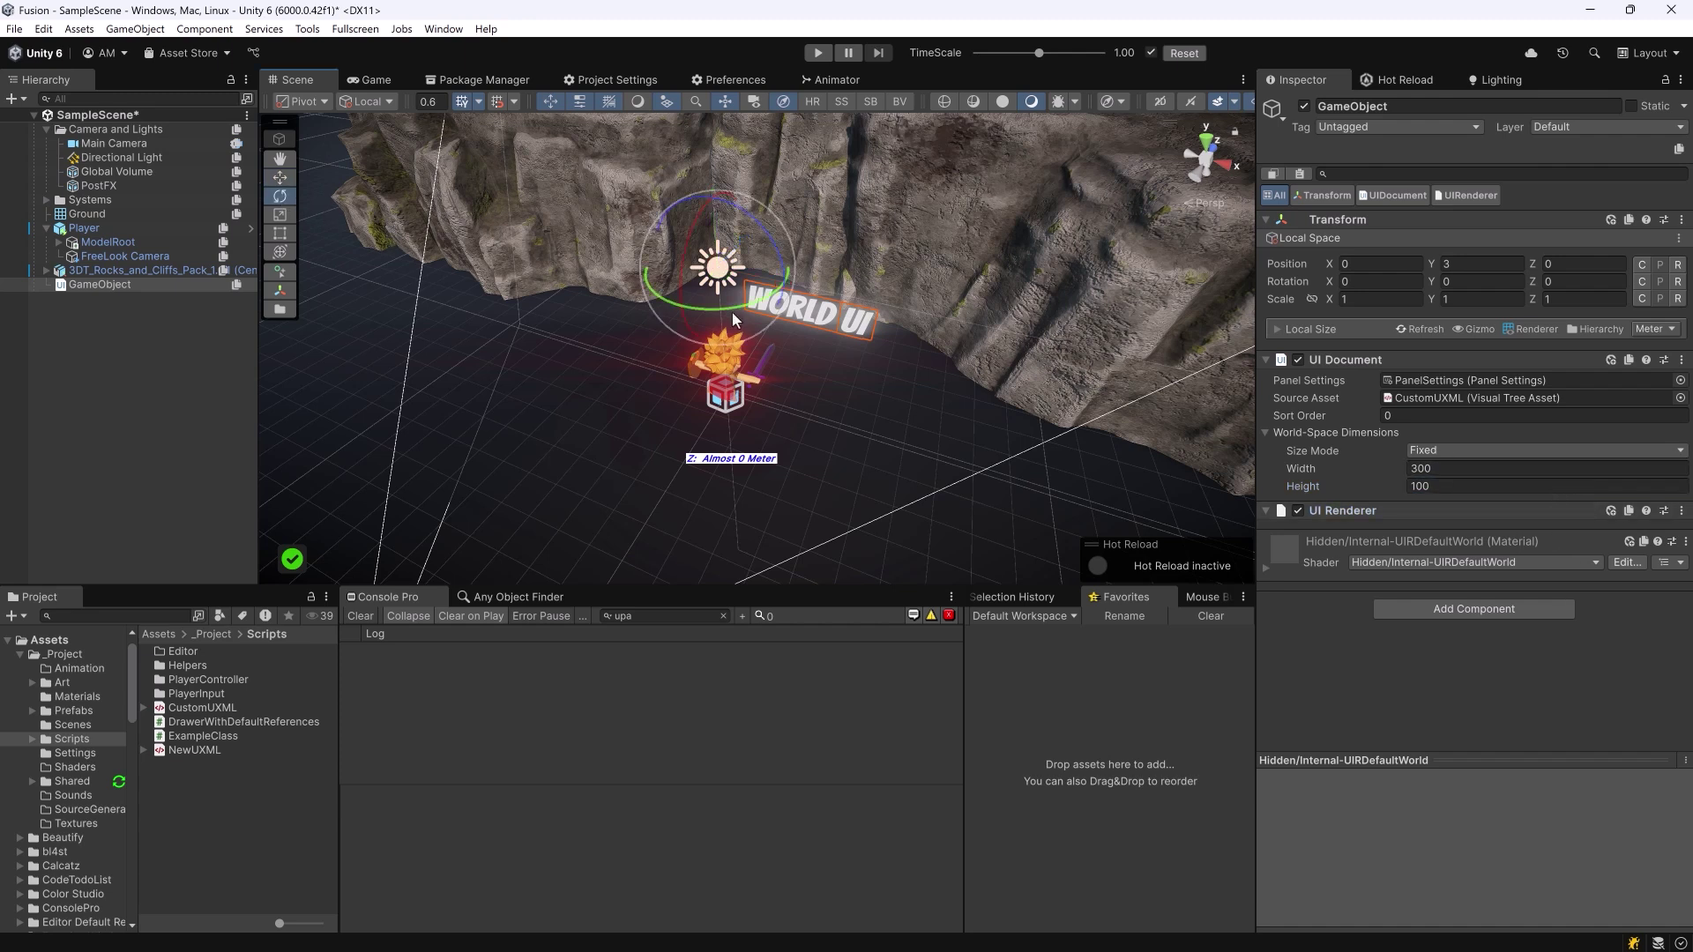
drag(702, 305, 638, 335)
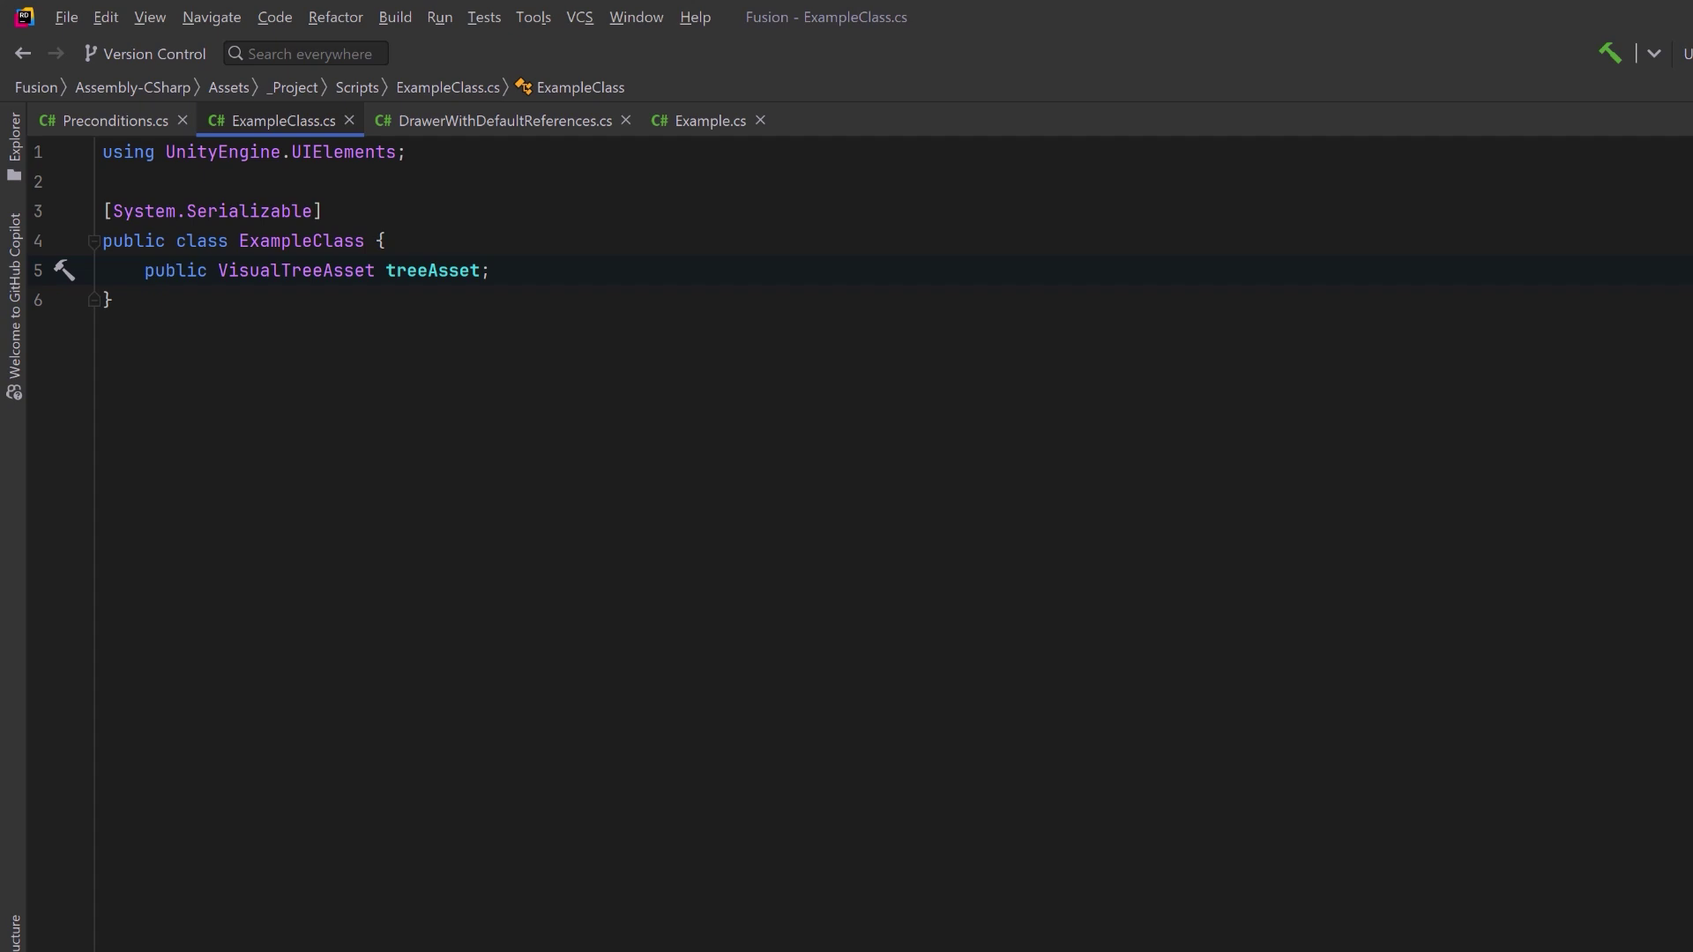
Add a VisualTreeAsset constructor with a UnityEngine.Assertions null assert that assigns treeAsset.
key(Return)
key(Return)
key(Tab)
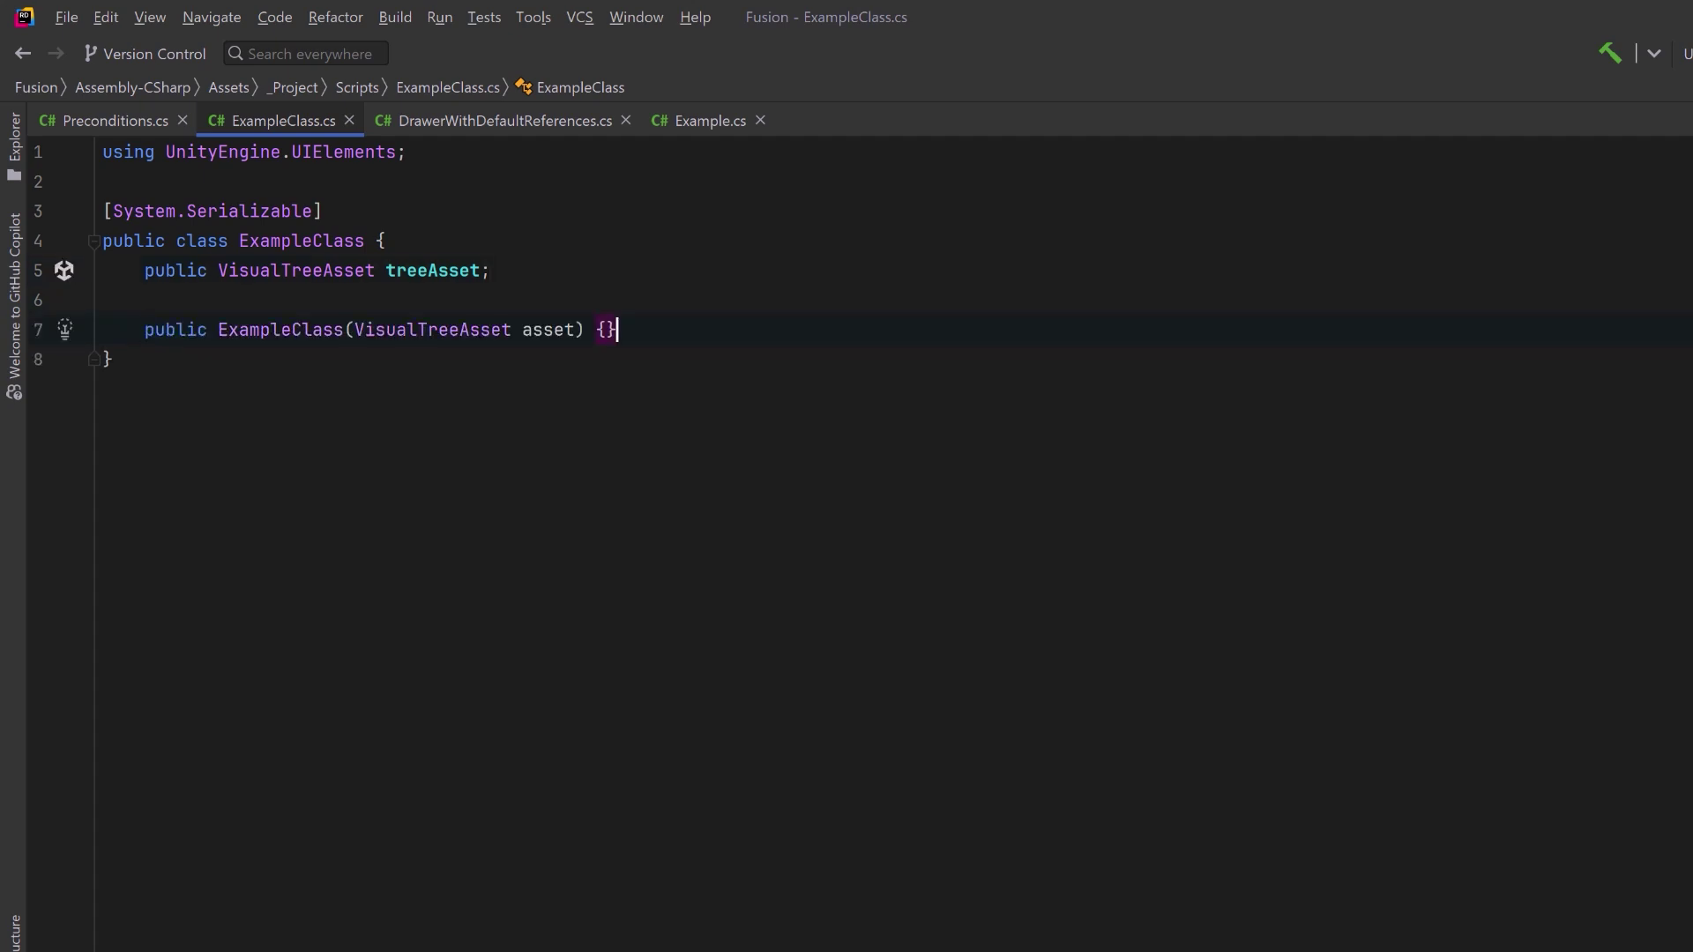
key(Return)
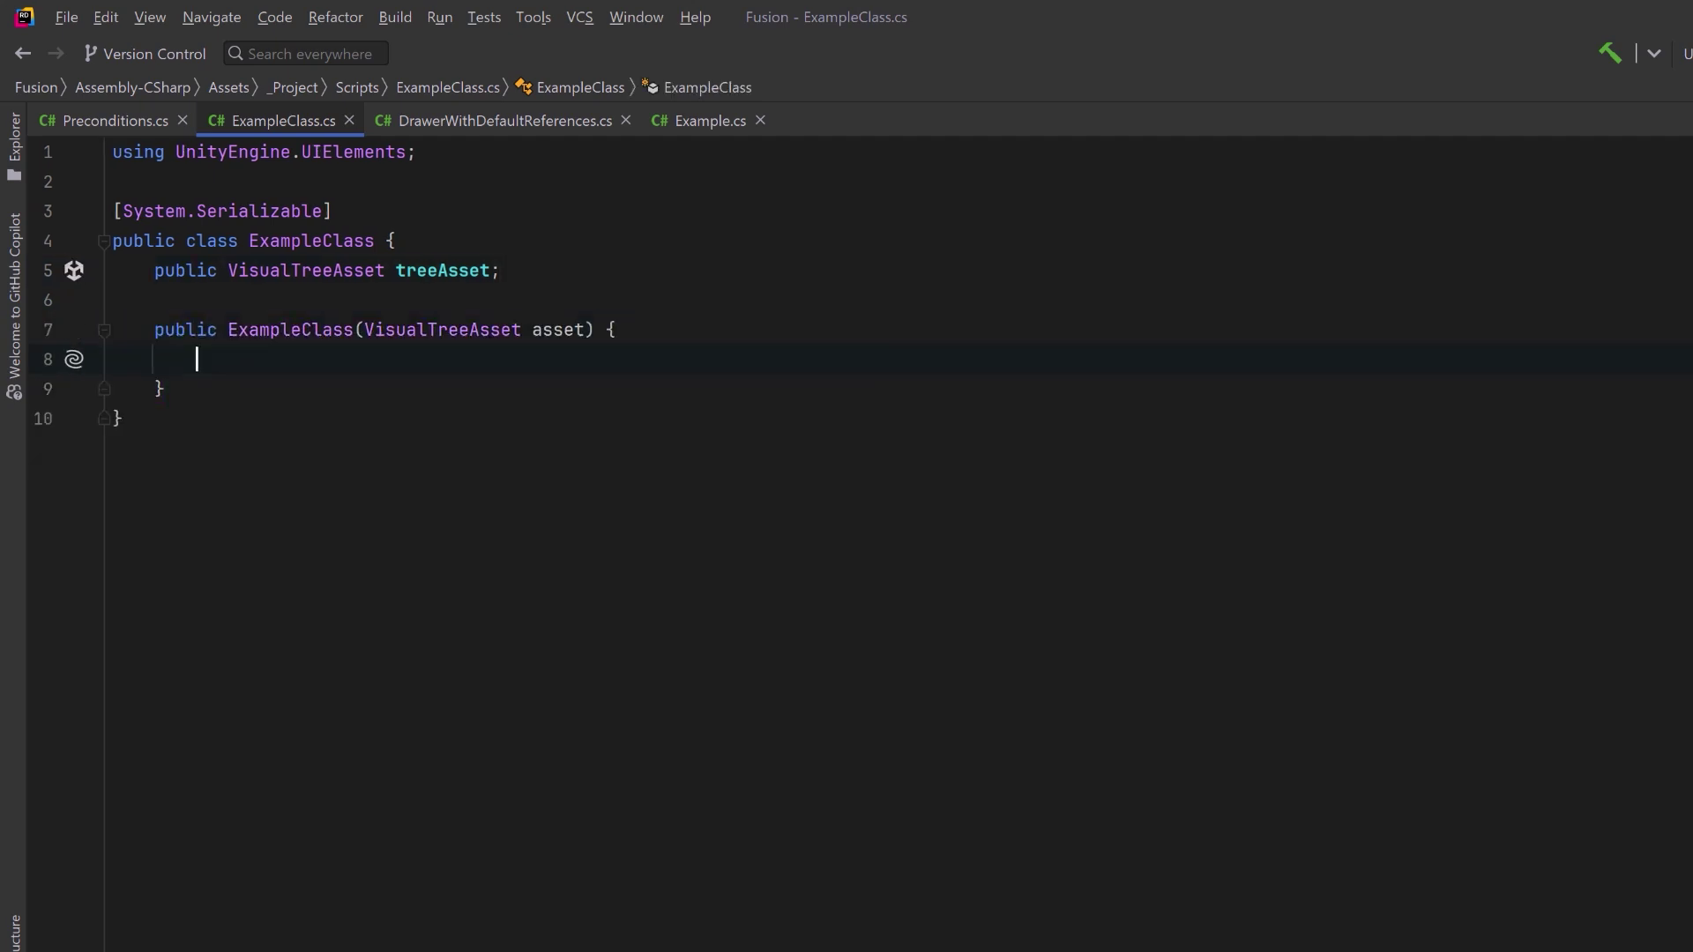
key(Tab)
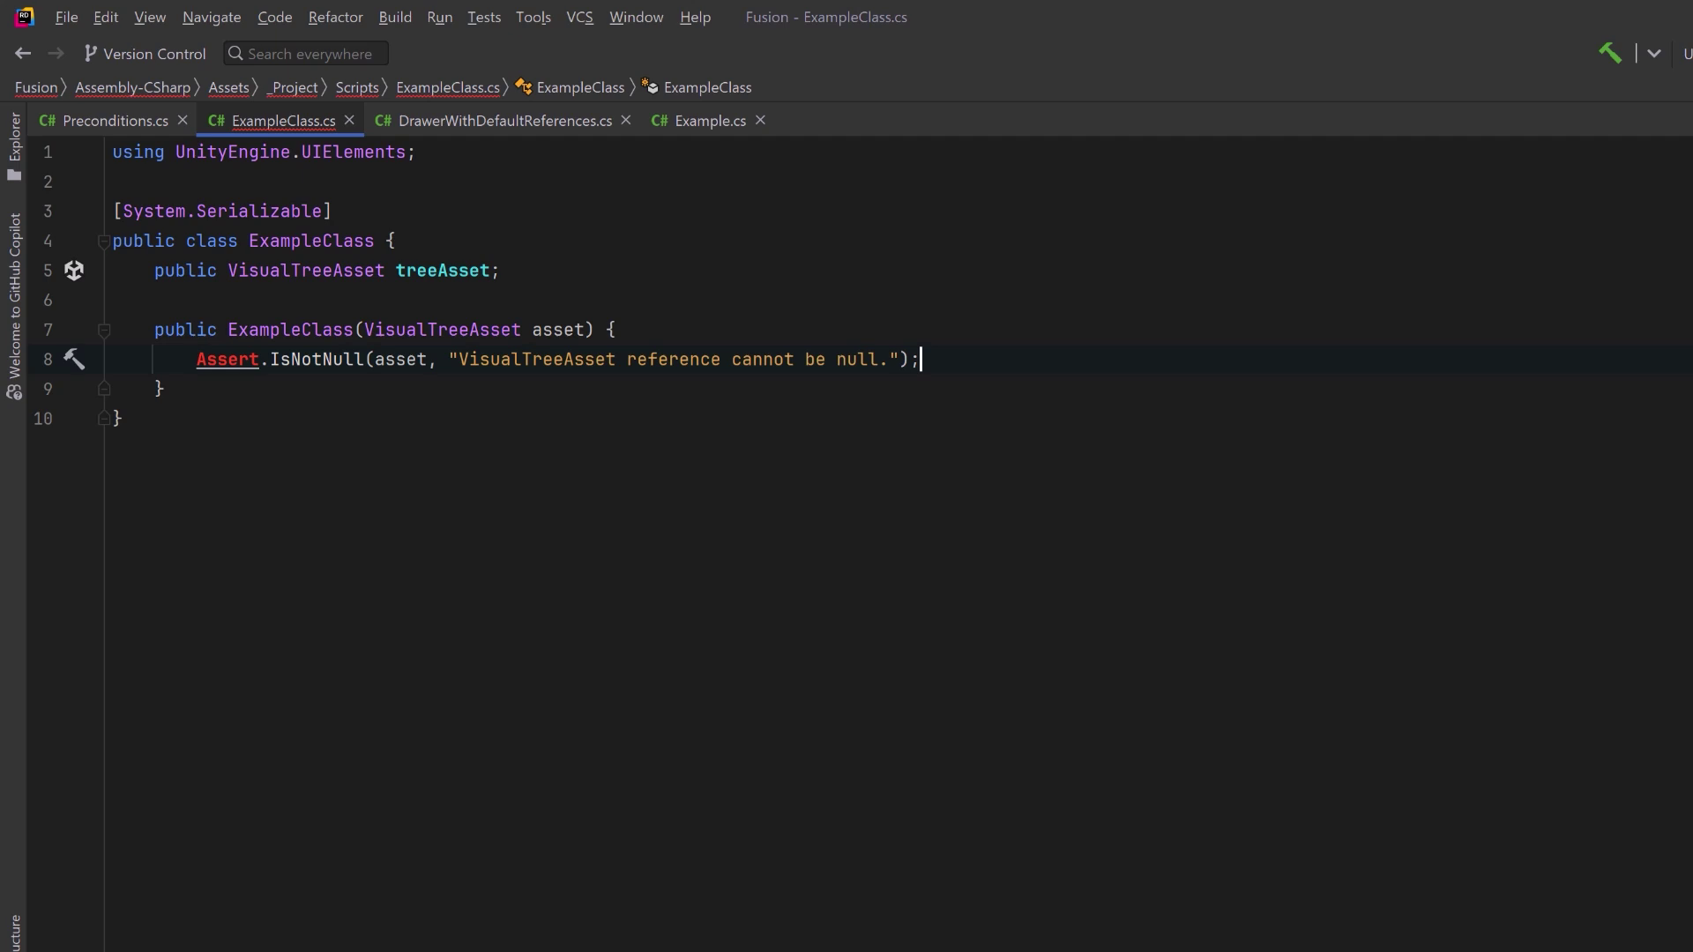
key(alt+Return)
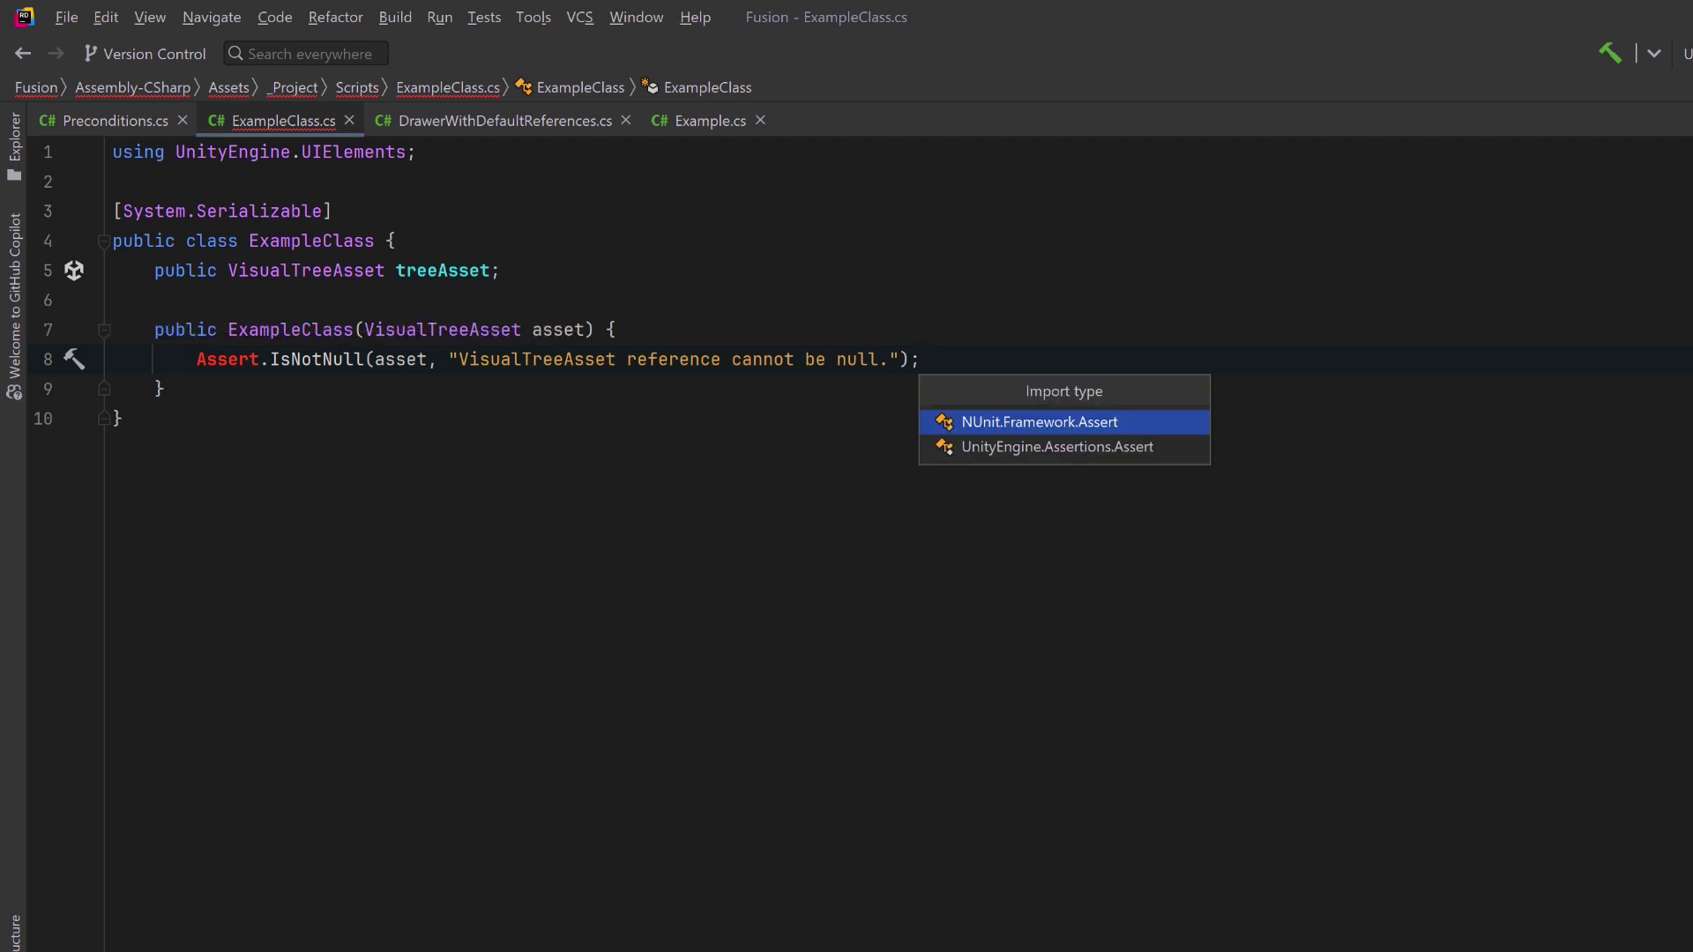
key(Down)
key(Return)
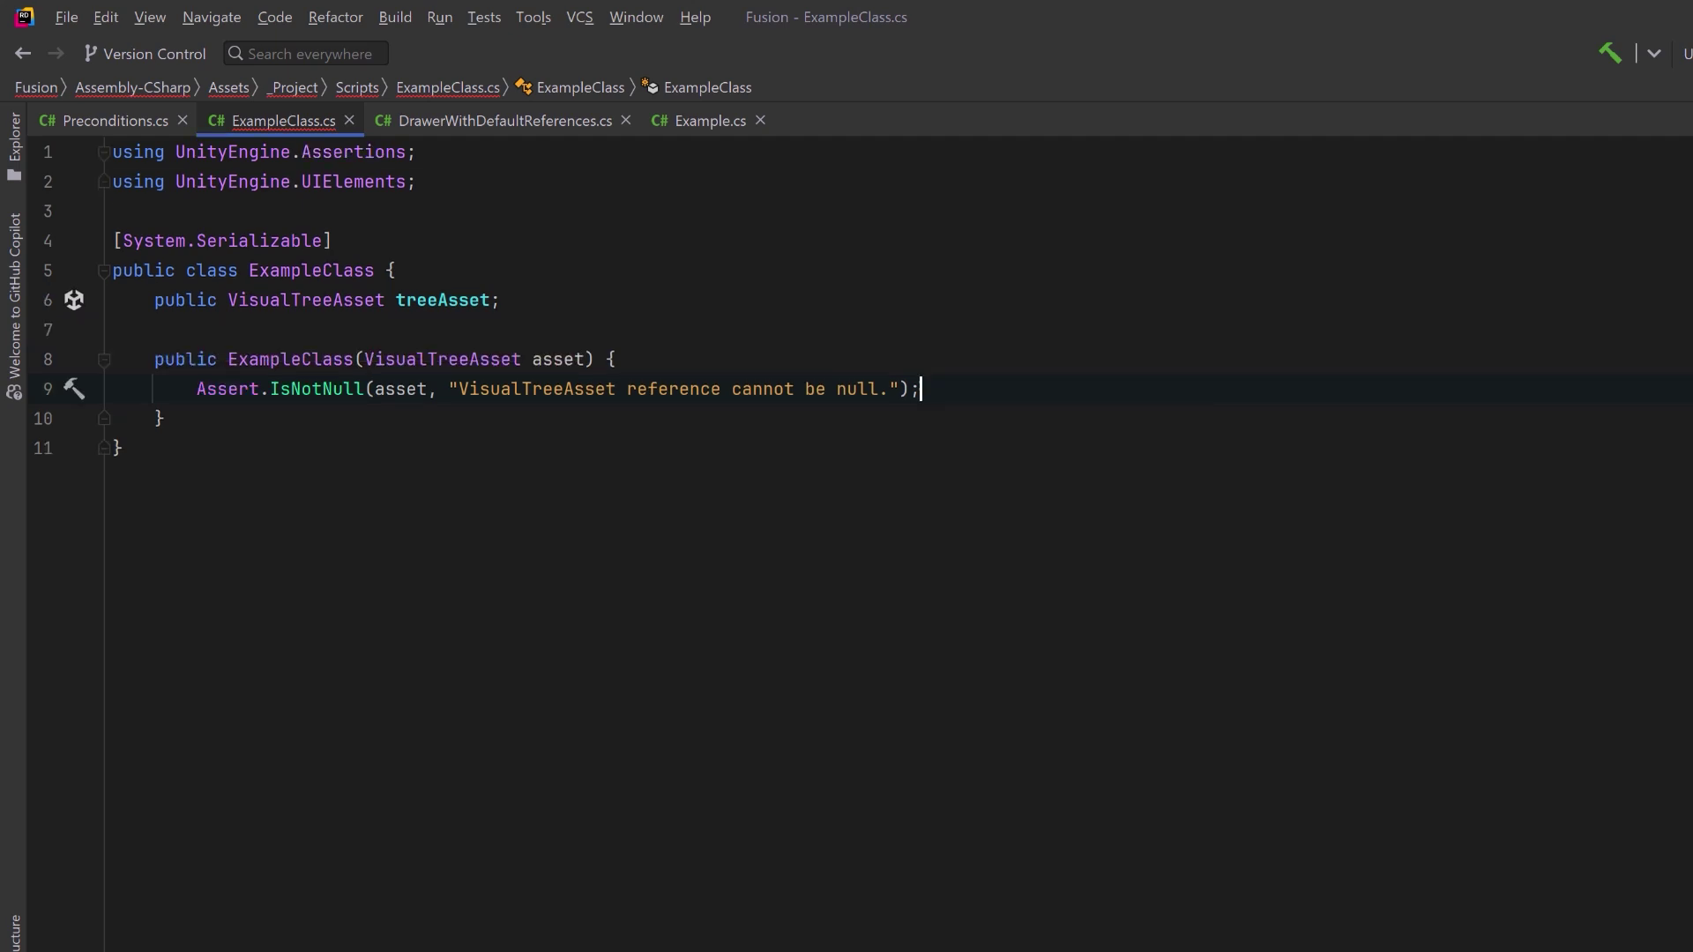
key(Return)
key(Tab)
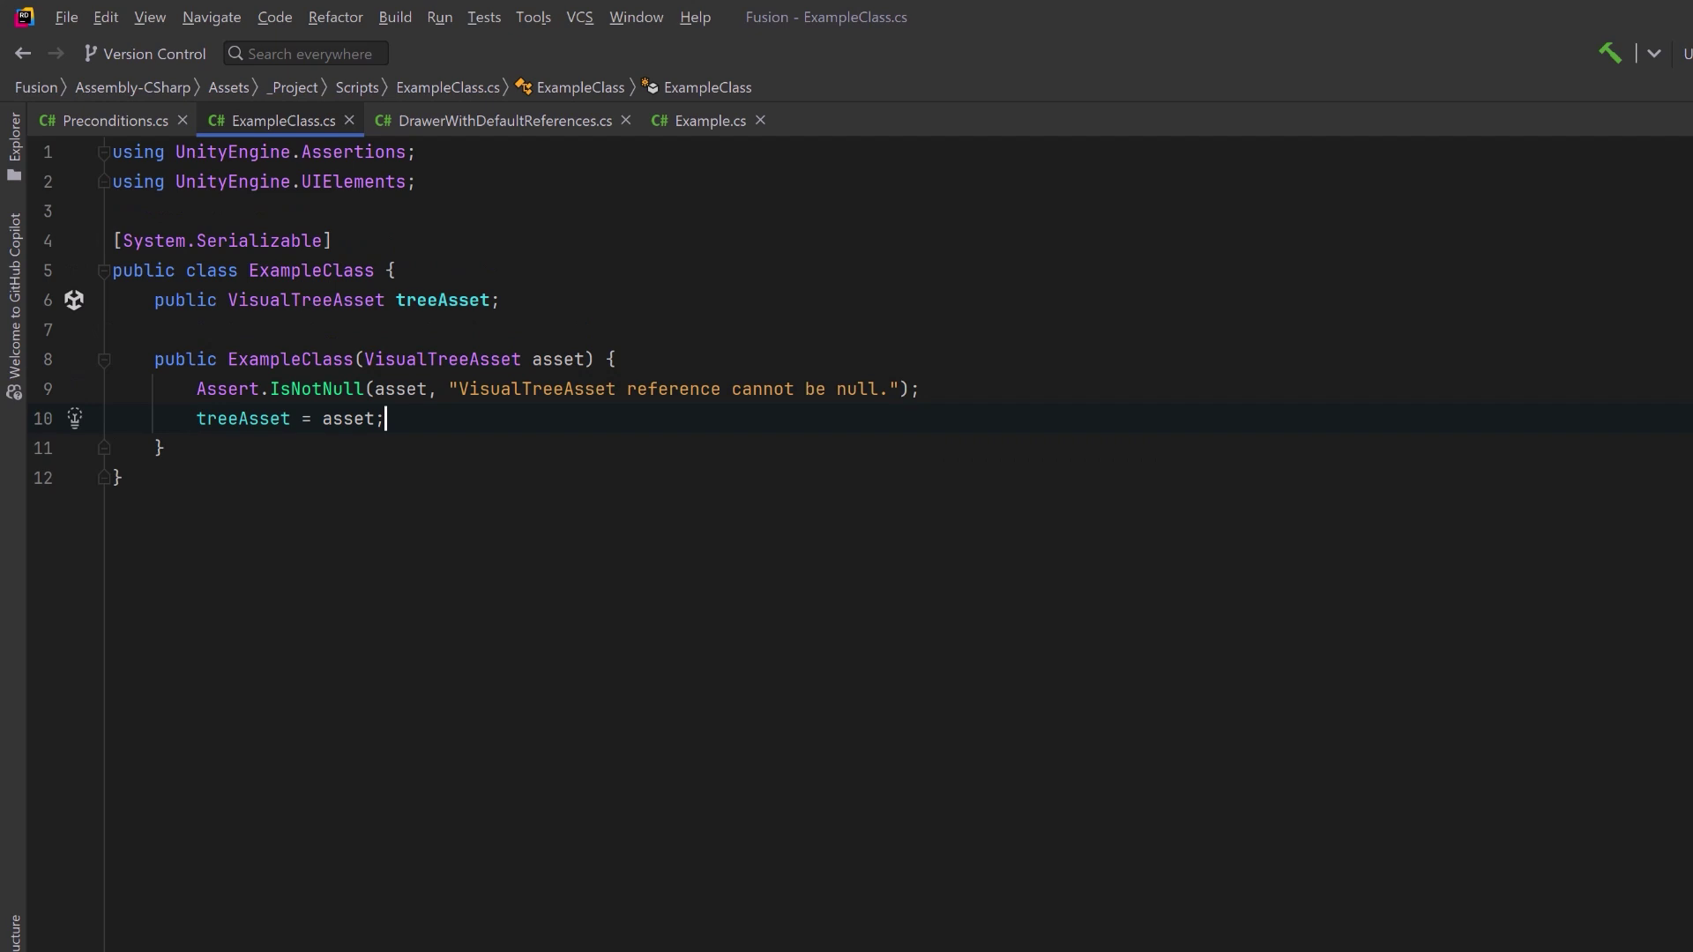
click(164, 448)
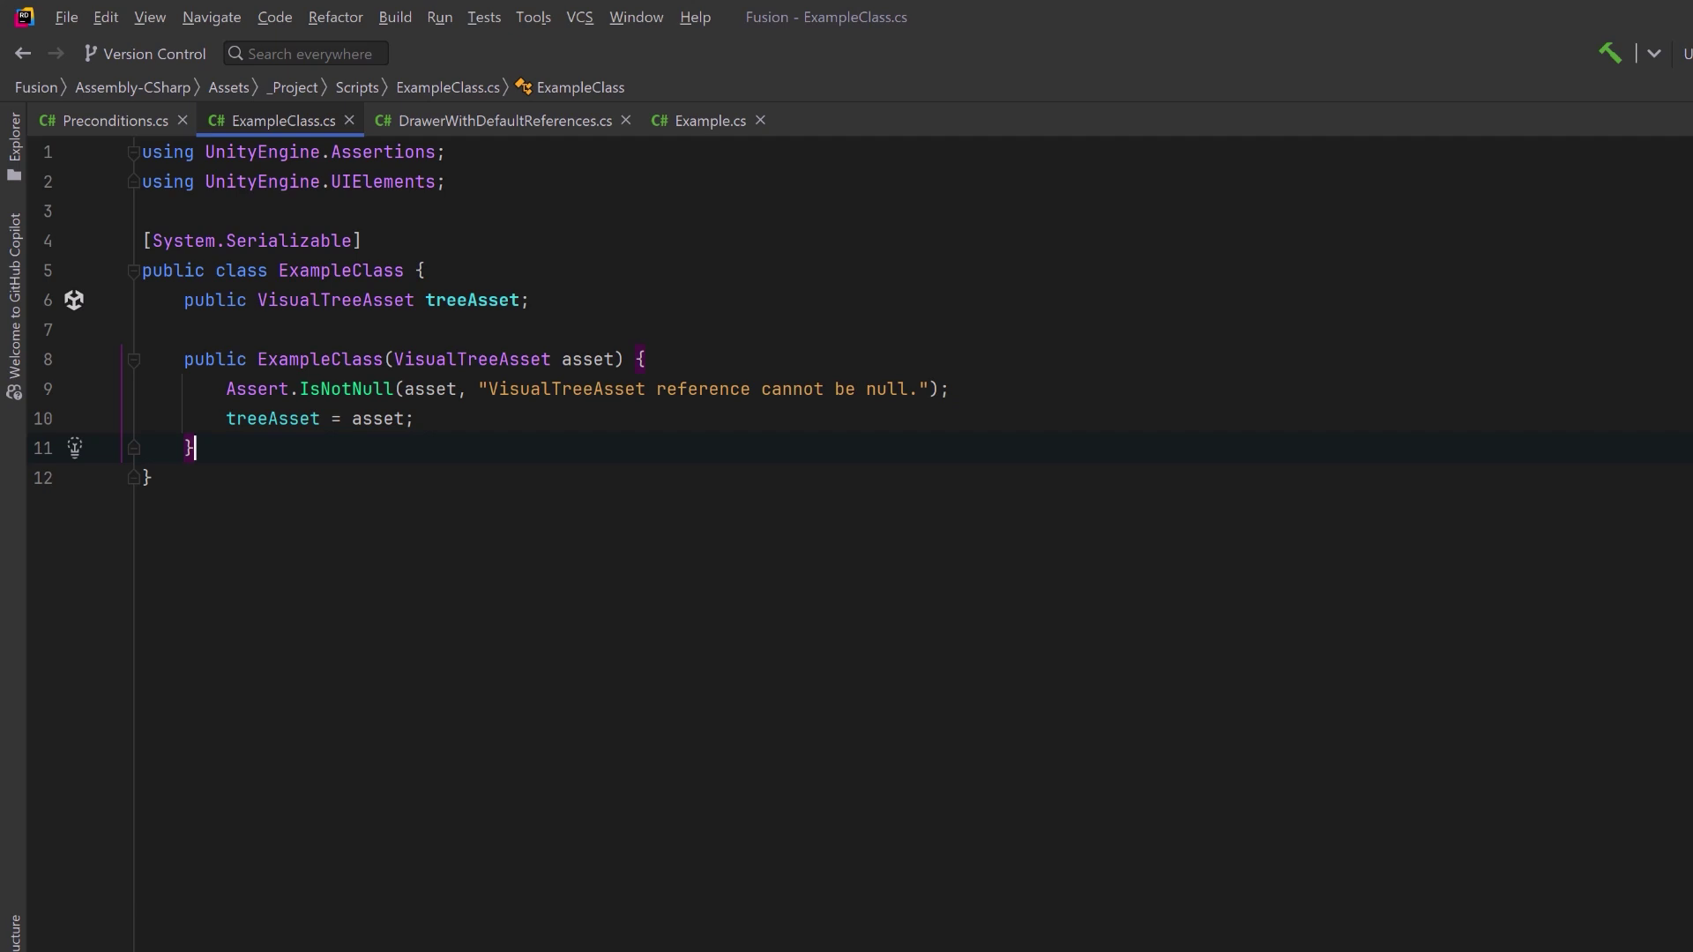
Add a null-checked copy constructor using other?.treeAsset, then switch to Example.cs.
key(Return)
key(Return)
key(Tab)
key(Return)
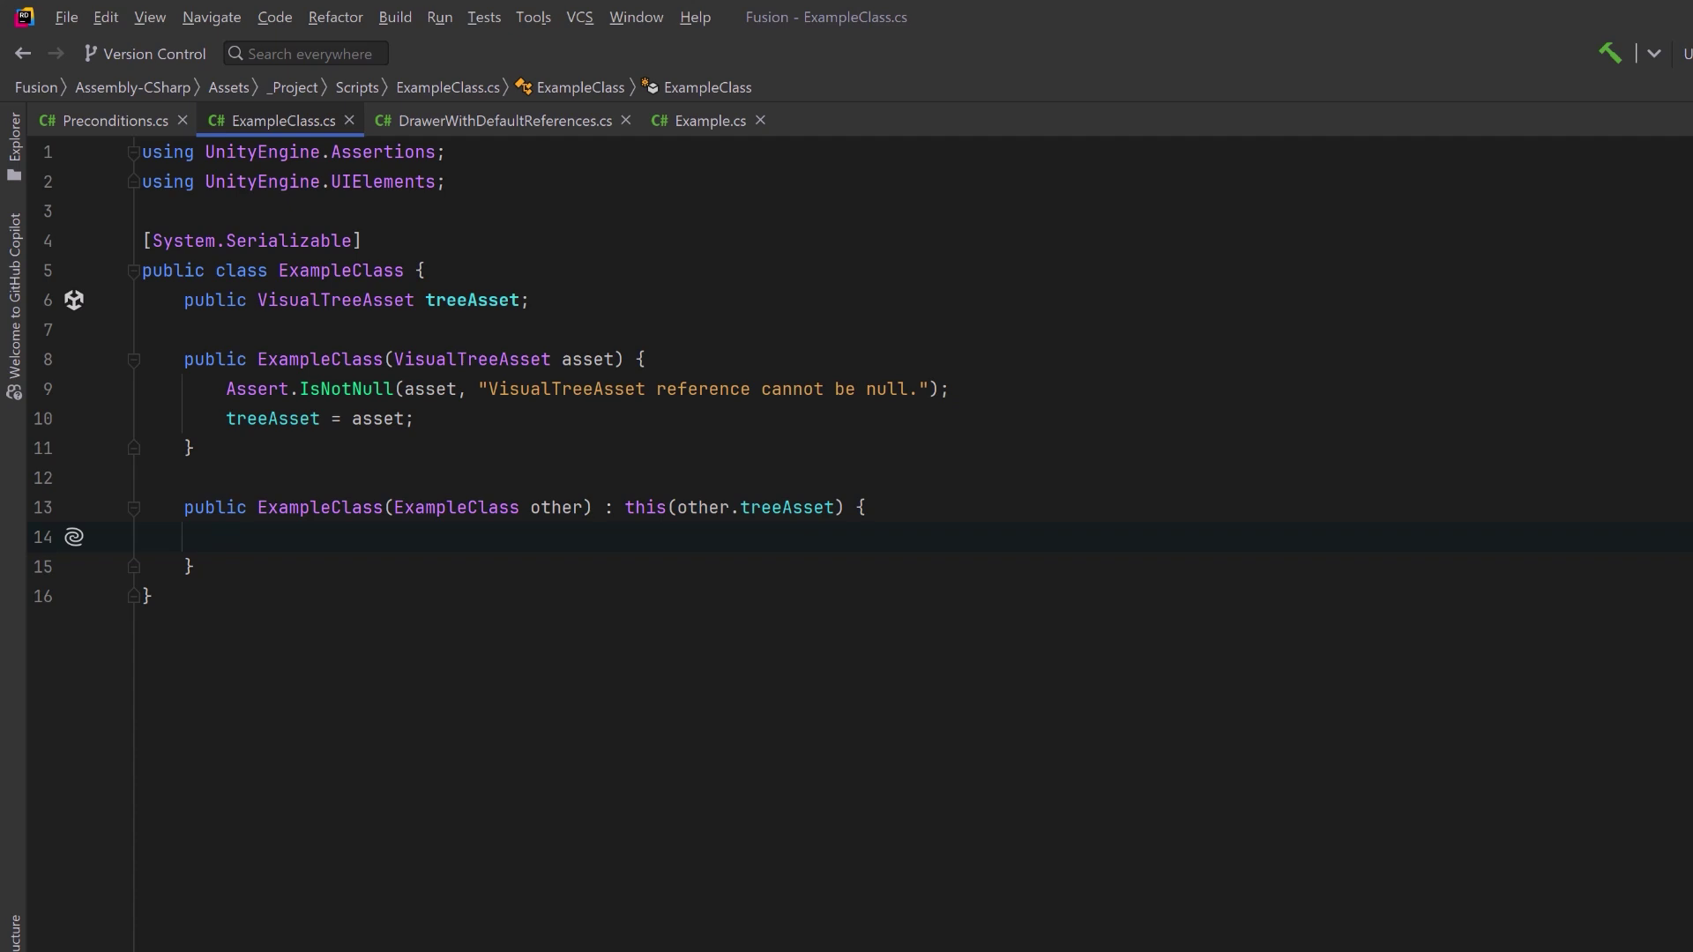
key(Tab)
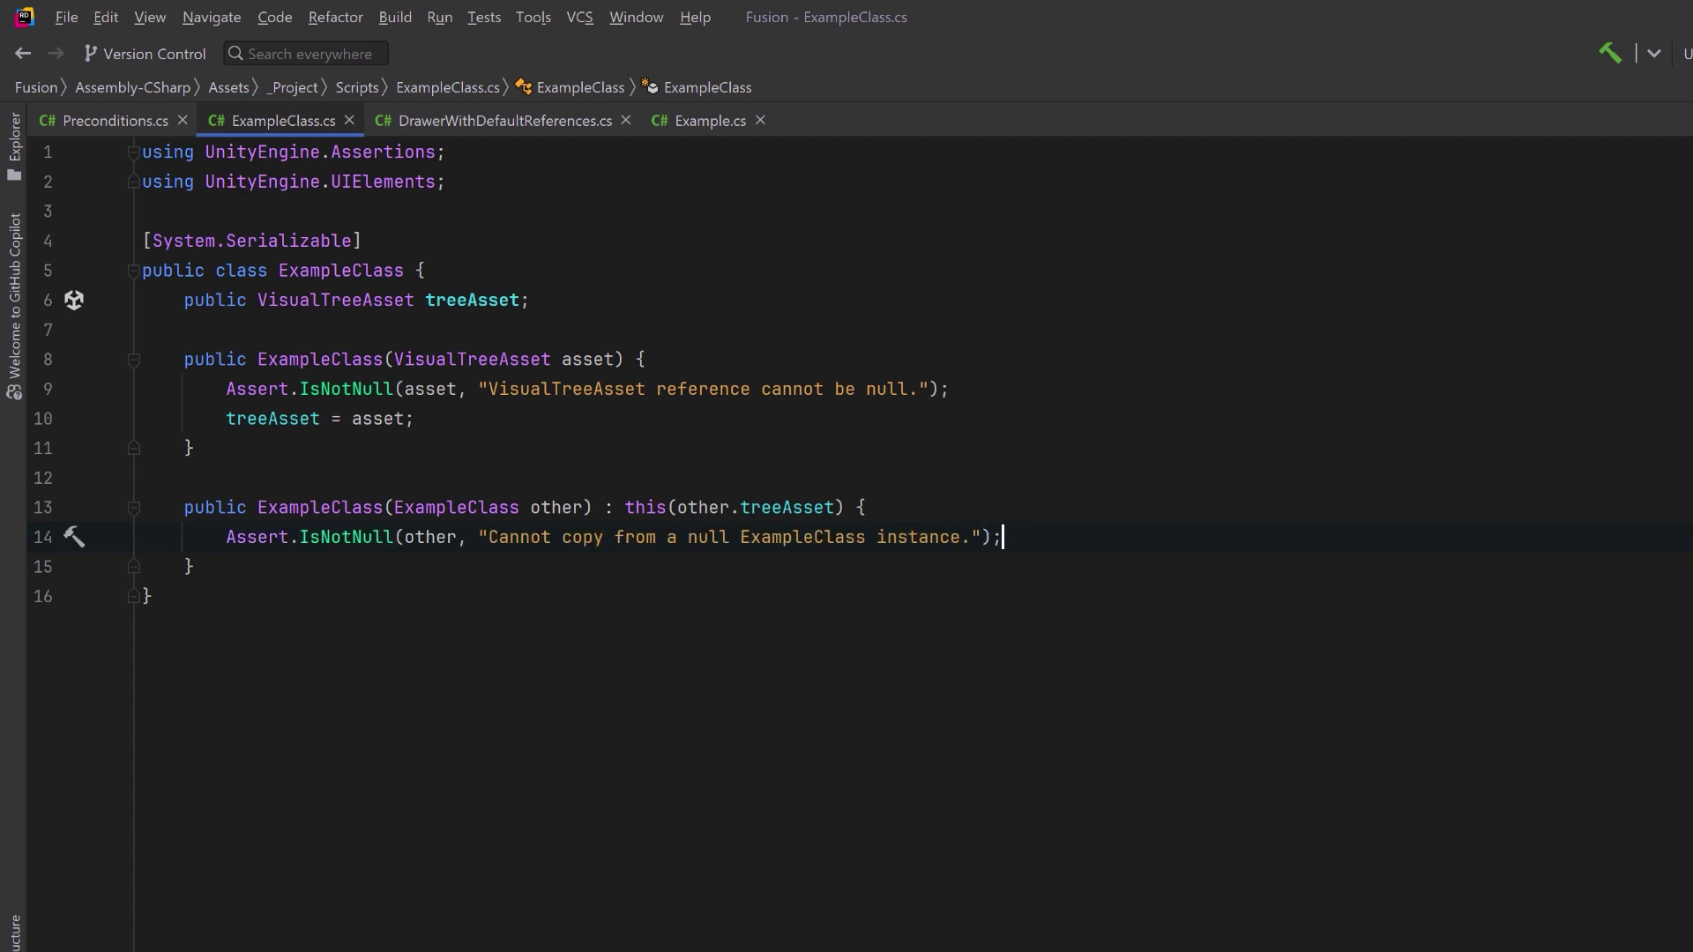
click(730, 507)
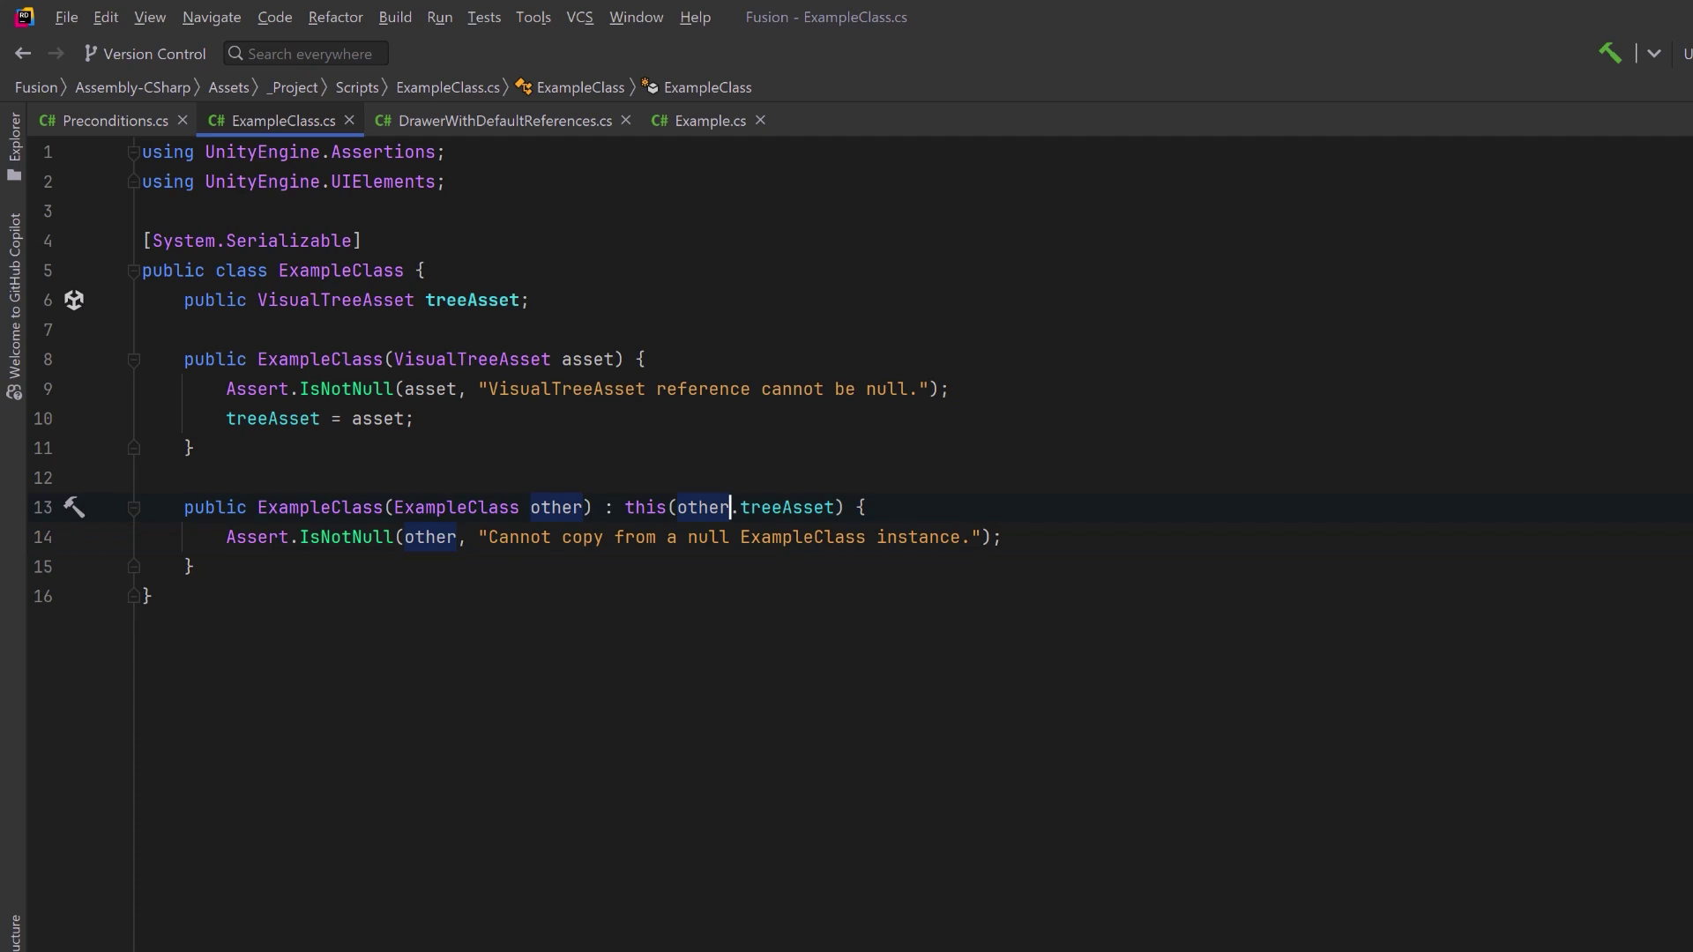
text(?)
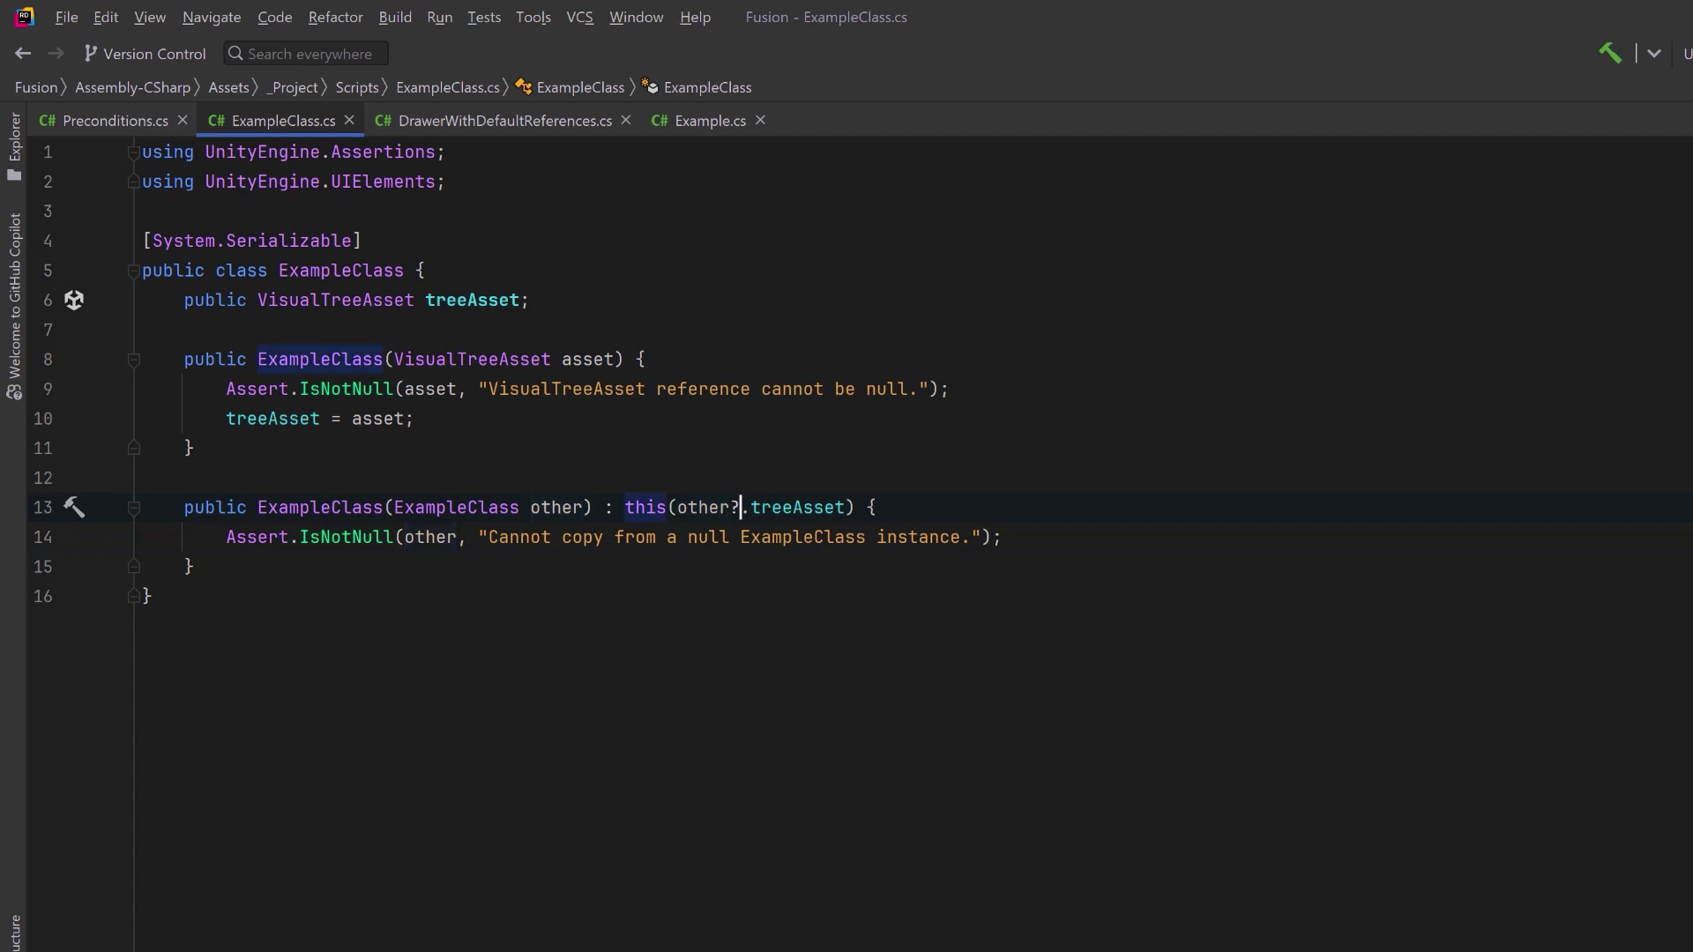
key(ctrl+Tab)
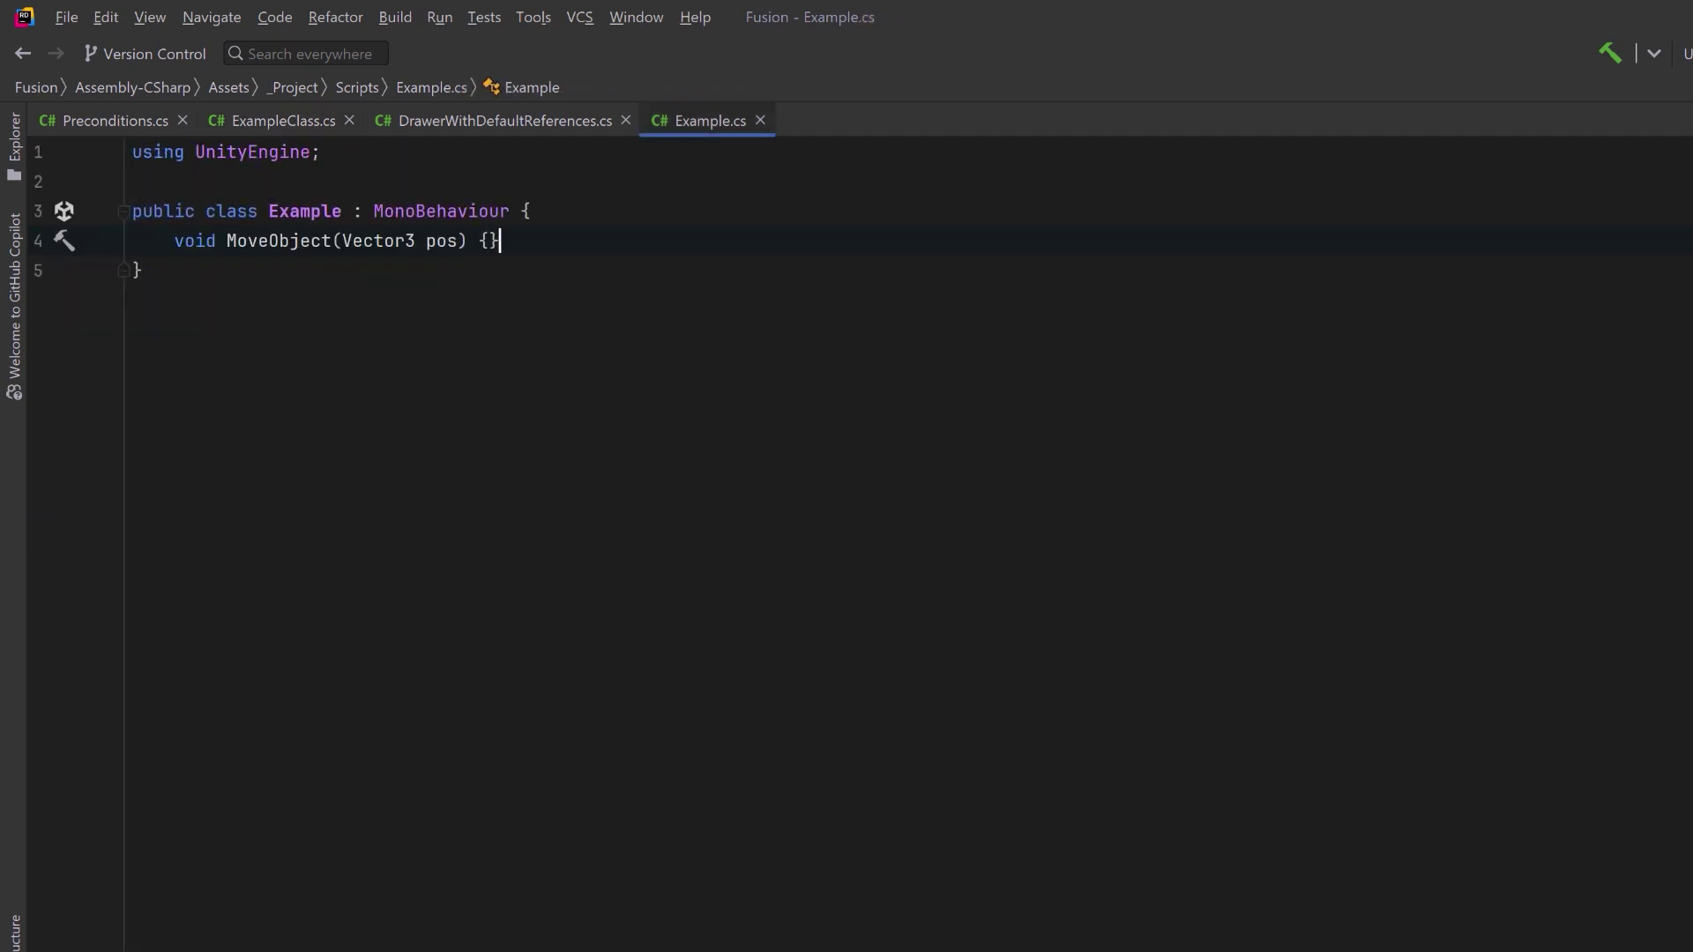
Add a Start() method that calls MoveObject(new Vector3(5, 10, 2)).
key(Return)
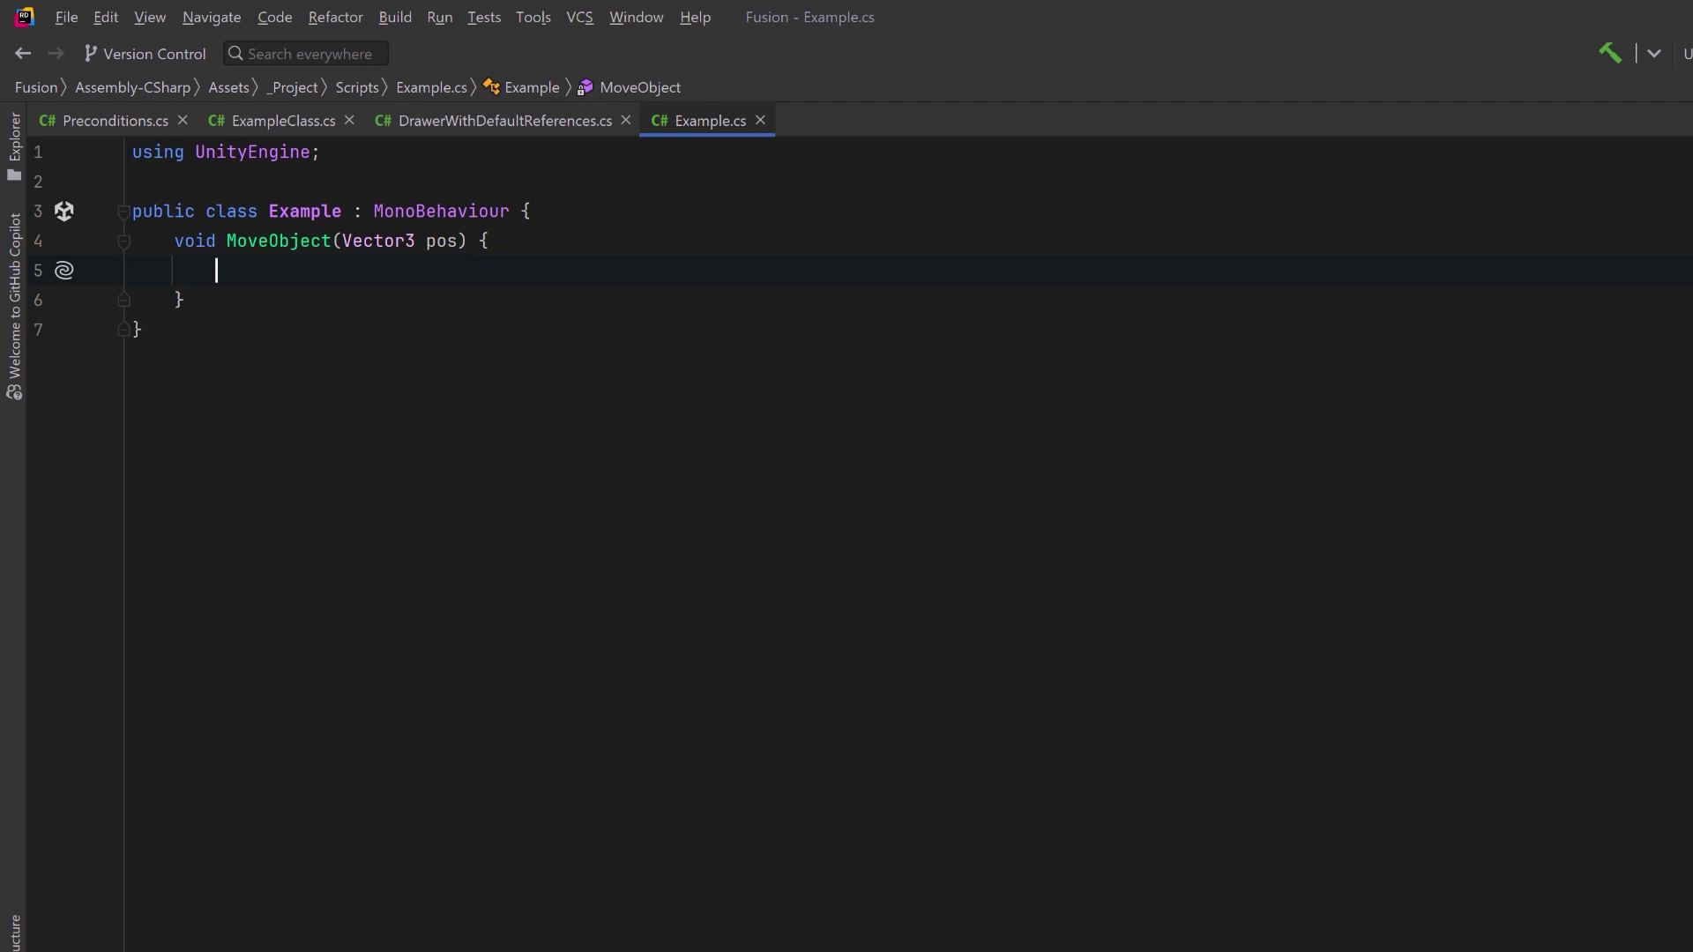
key(Up)
key(ctrl+alt+Return)
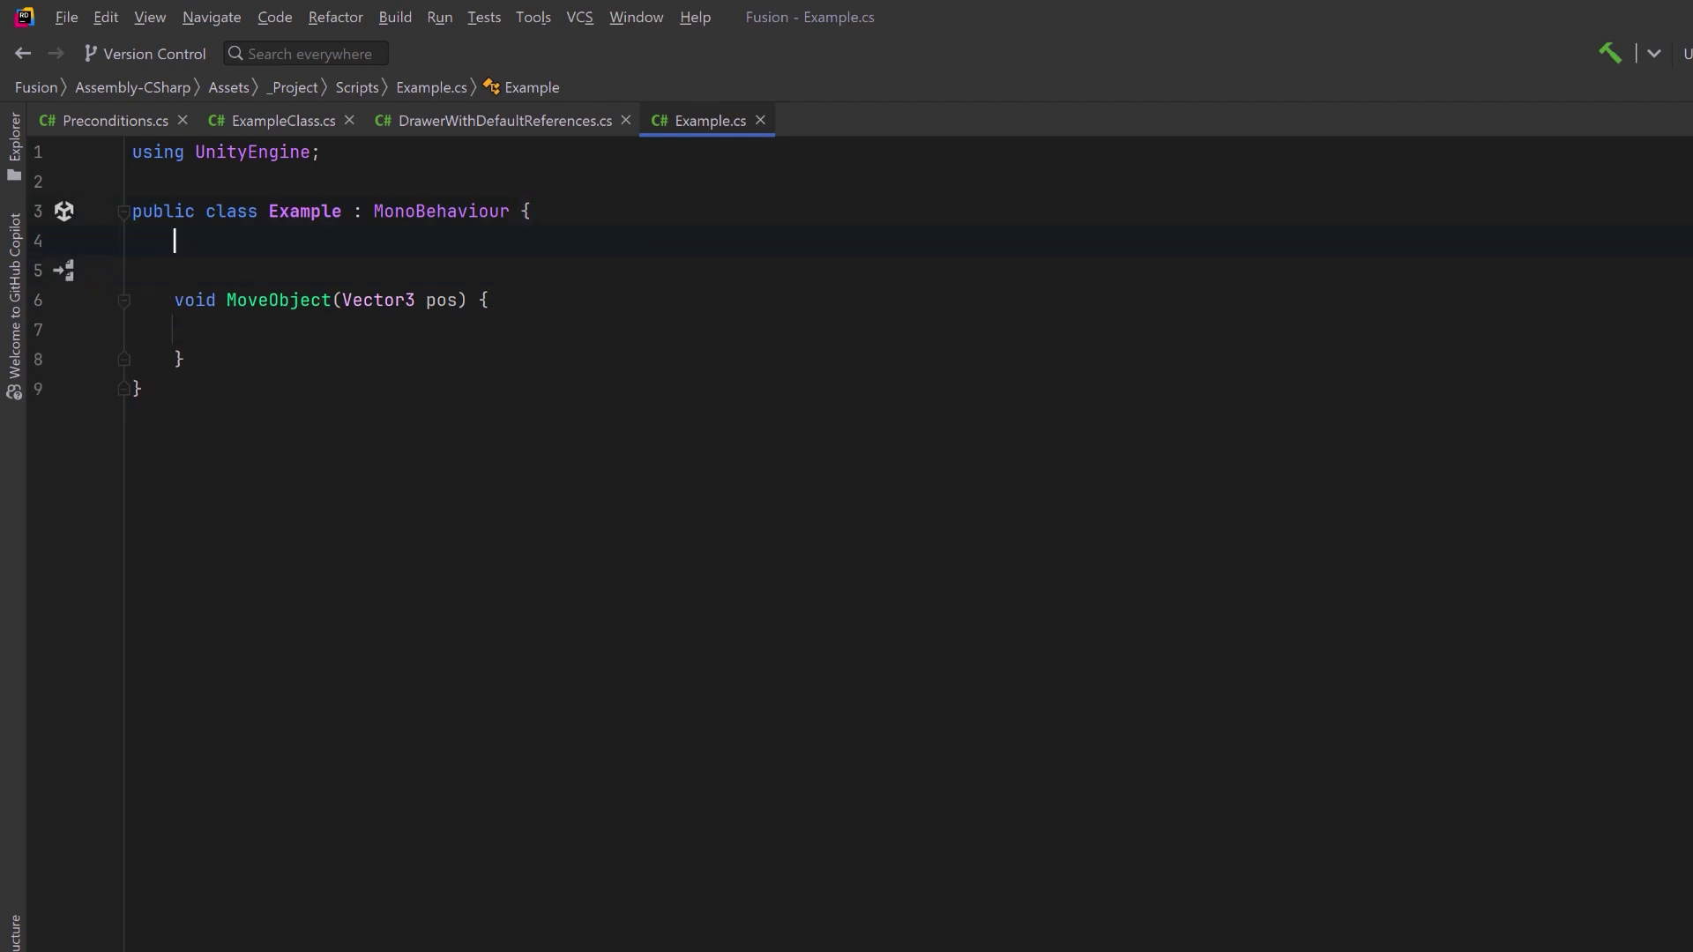
text(Start)
key(Return)
key(Return)
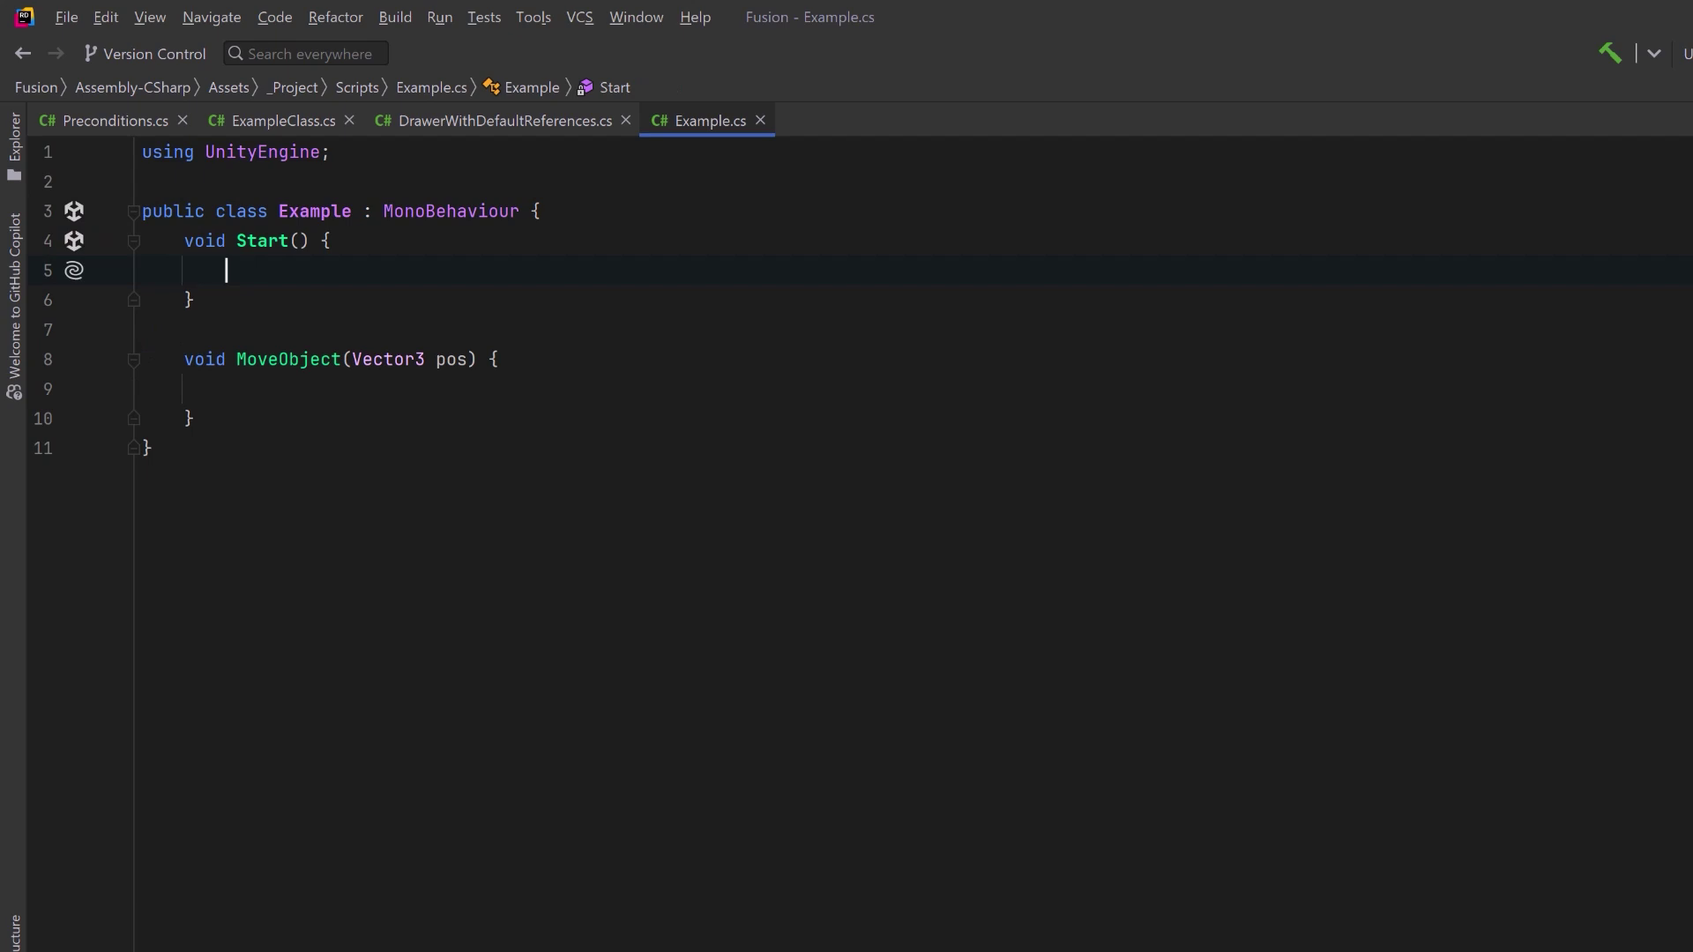
text(MoveObject(new Vector3(5, 10, 2));)
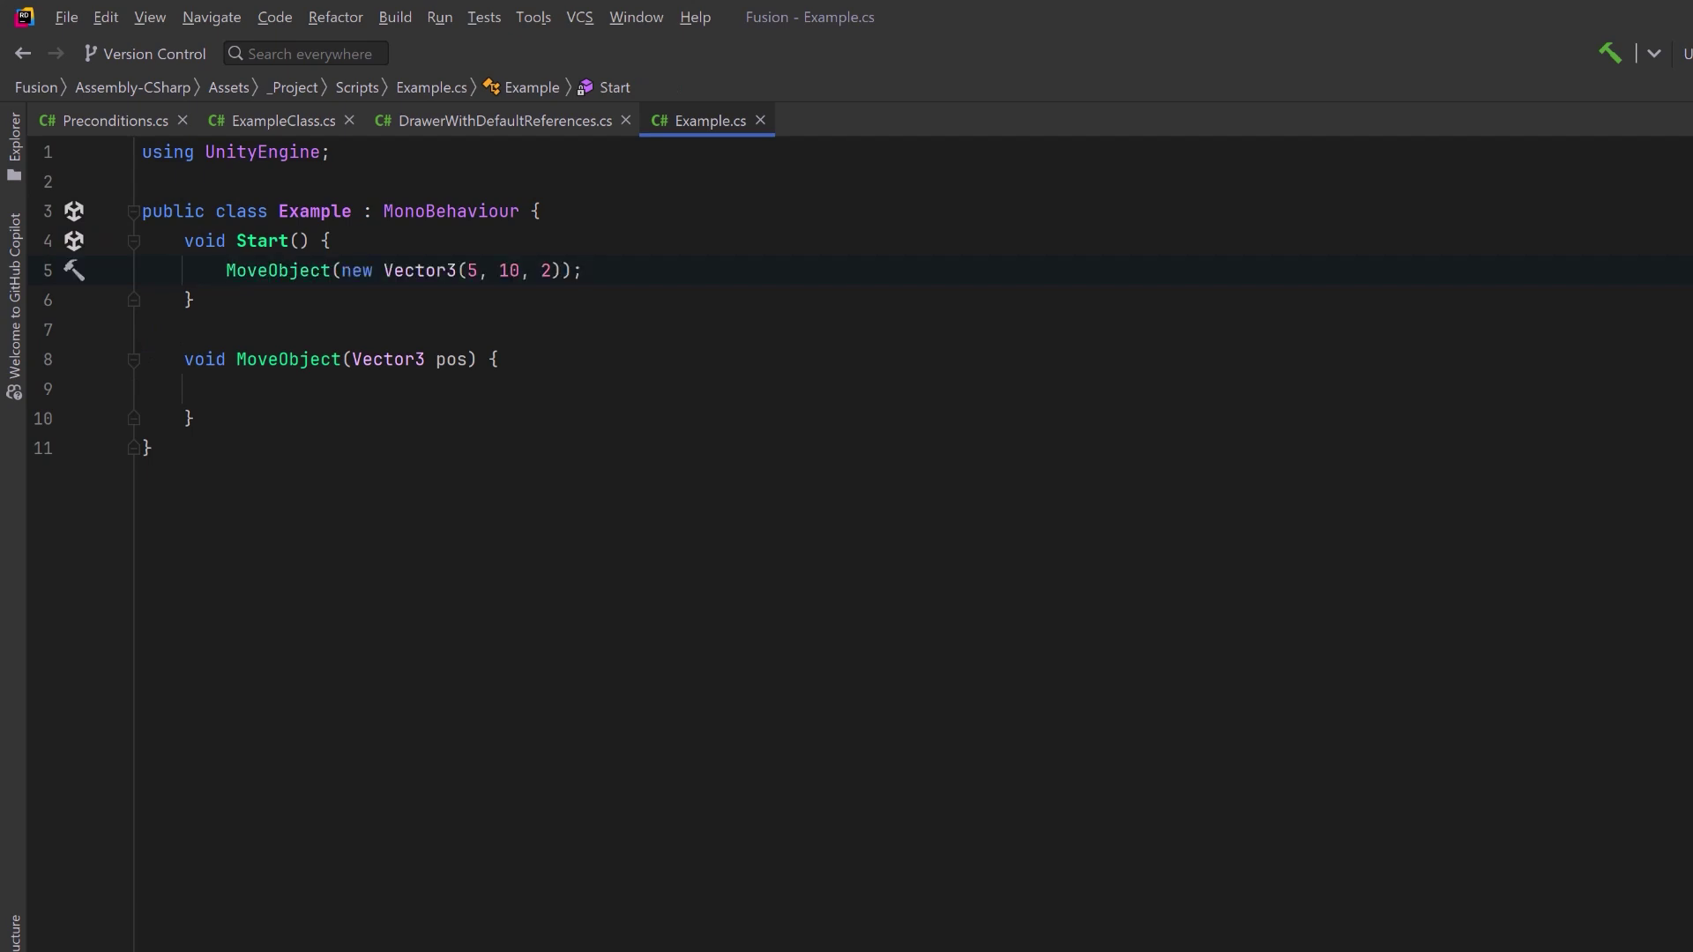
Add a MoveObject(); call at the top of Start and default pos to new Vector3(0, 0, 0).
key(Up)
key(Return)
text(MoveObject();)
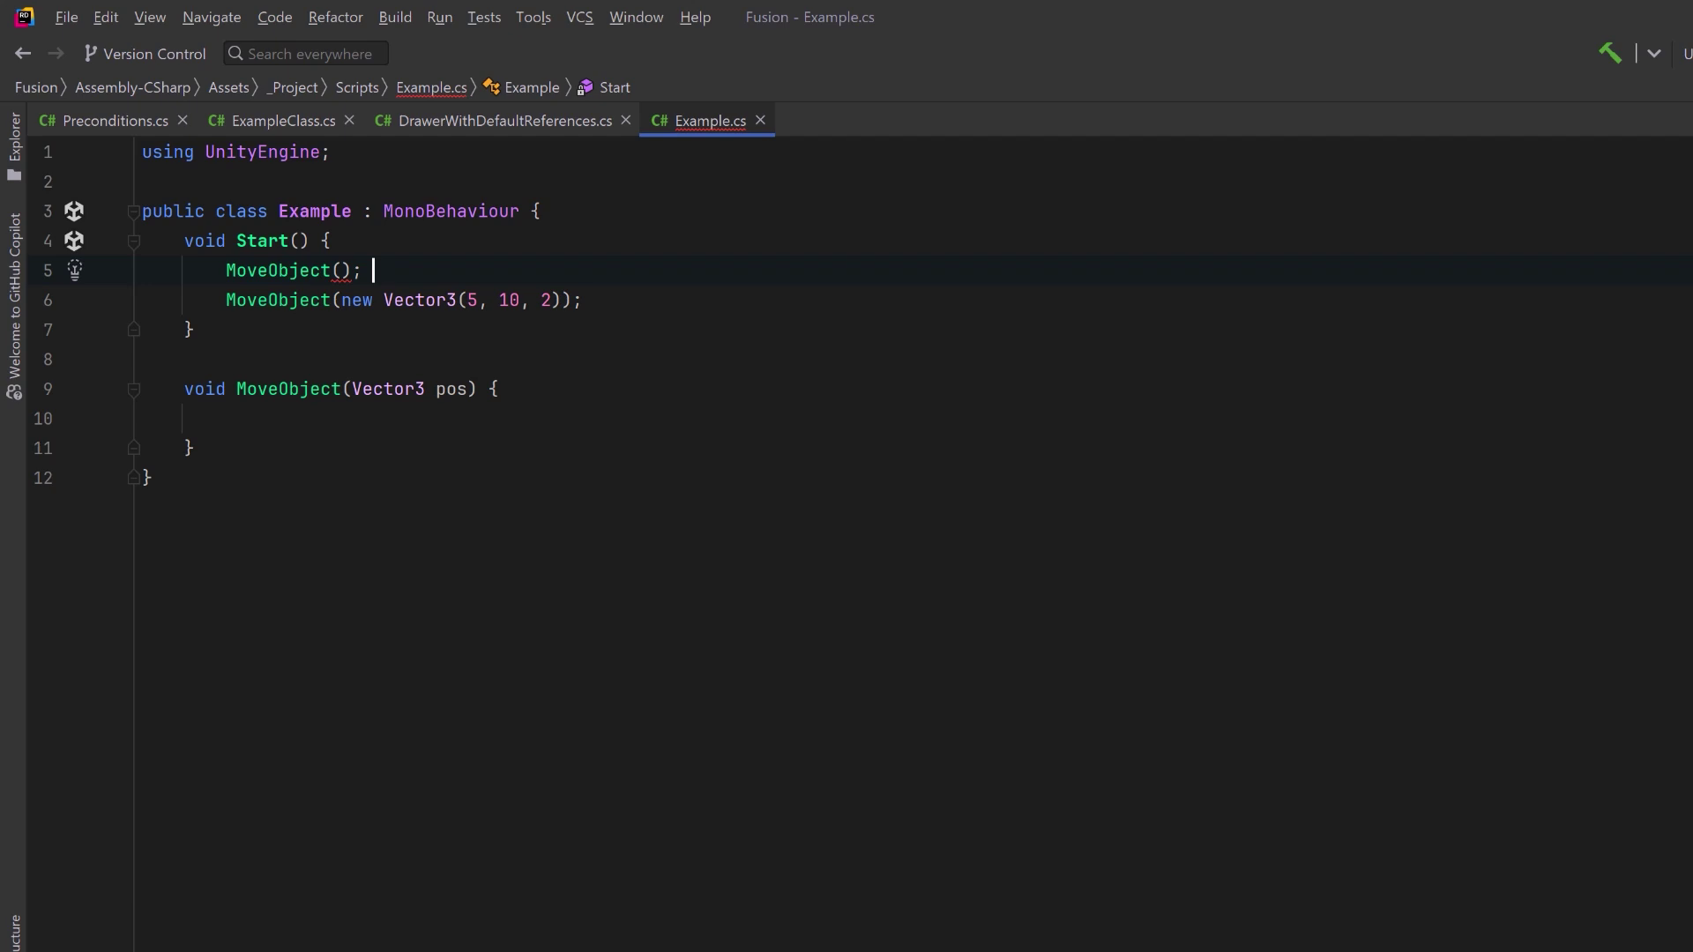
key(BackSpace)
click(468, 389)
text(= new Vector3(0, 0, 0))
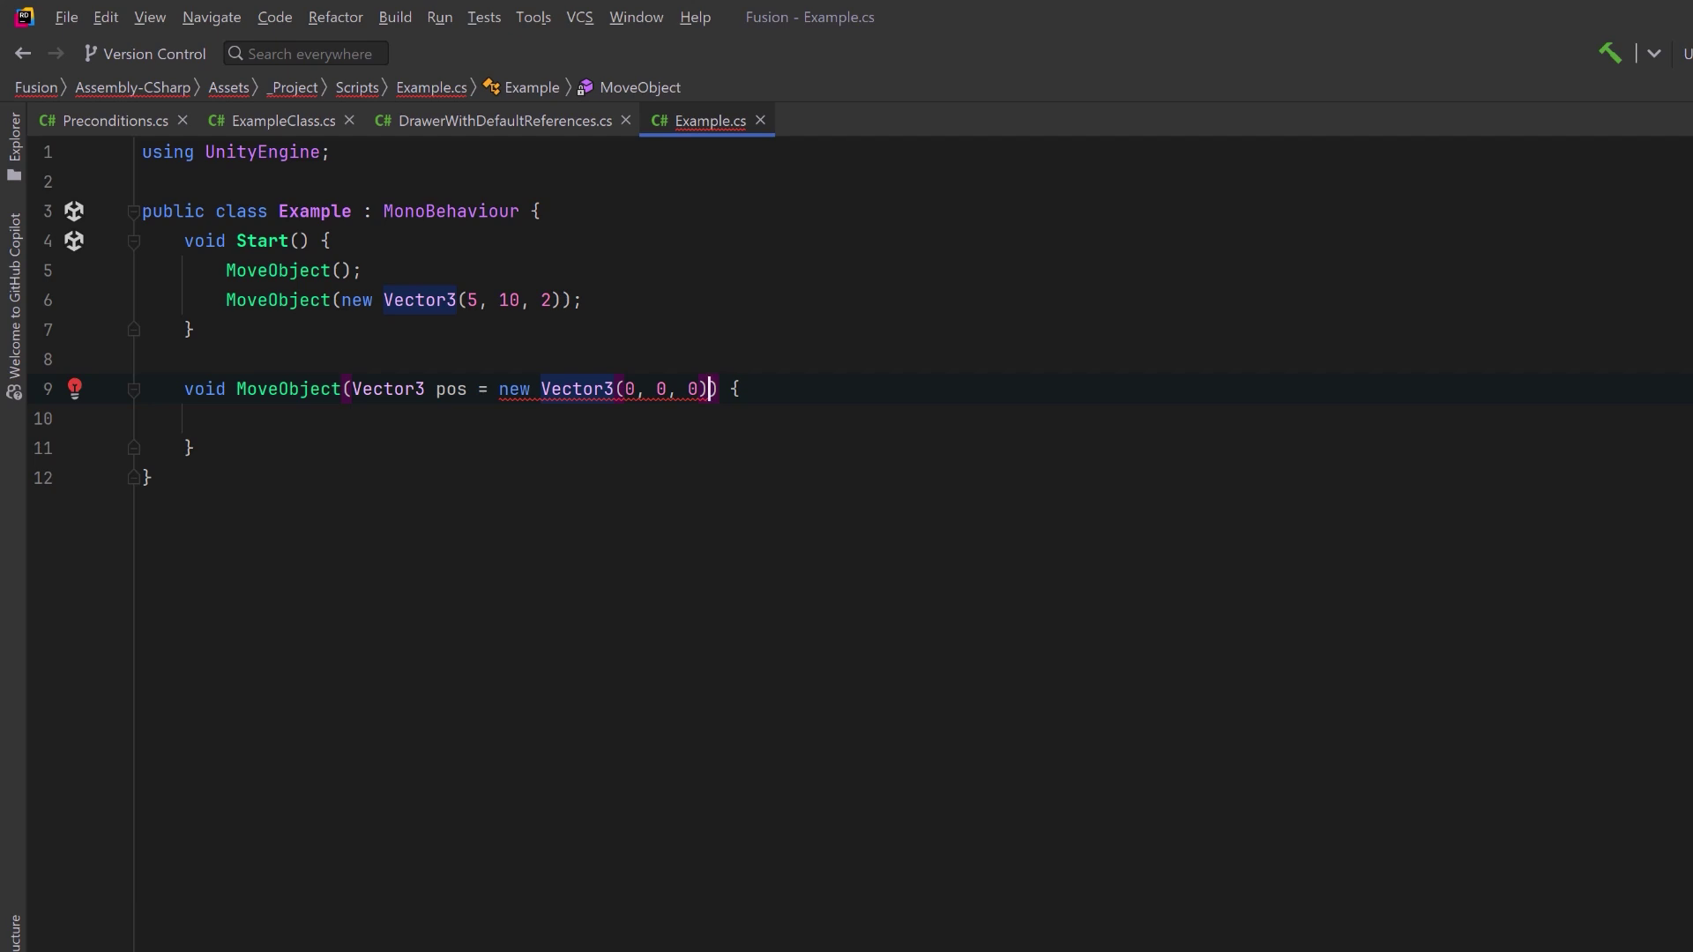
Change pos's default value to plain default, removing (Vector3).
key(ctrl+z)
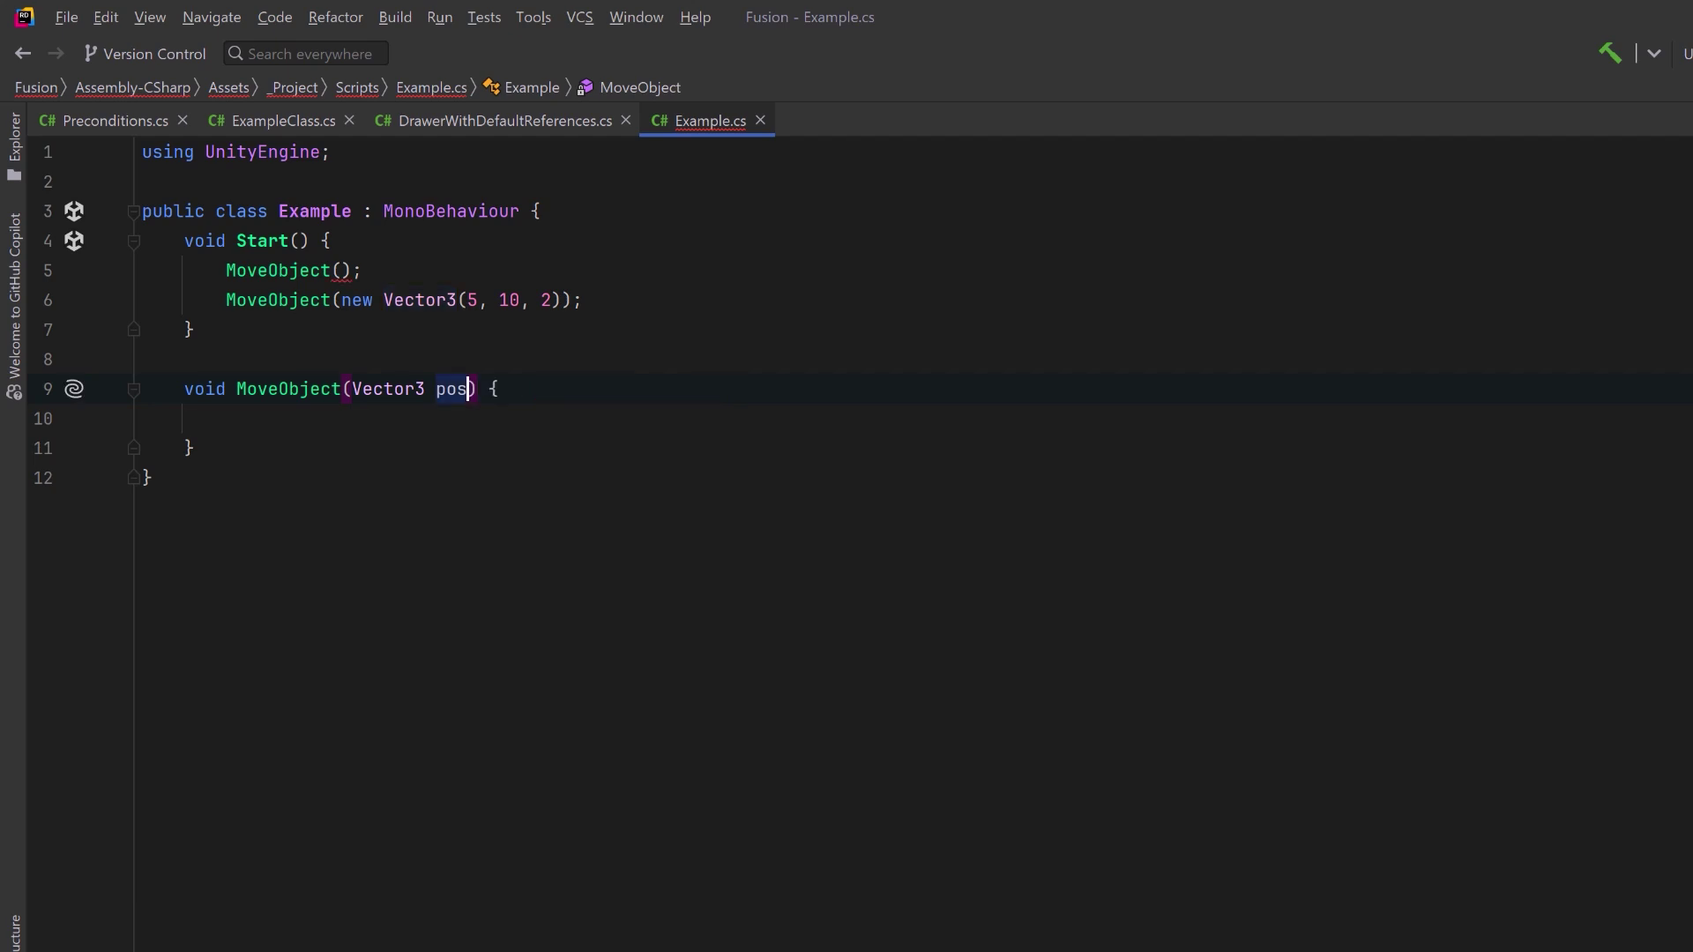
key(alt+Return)
key(Return)
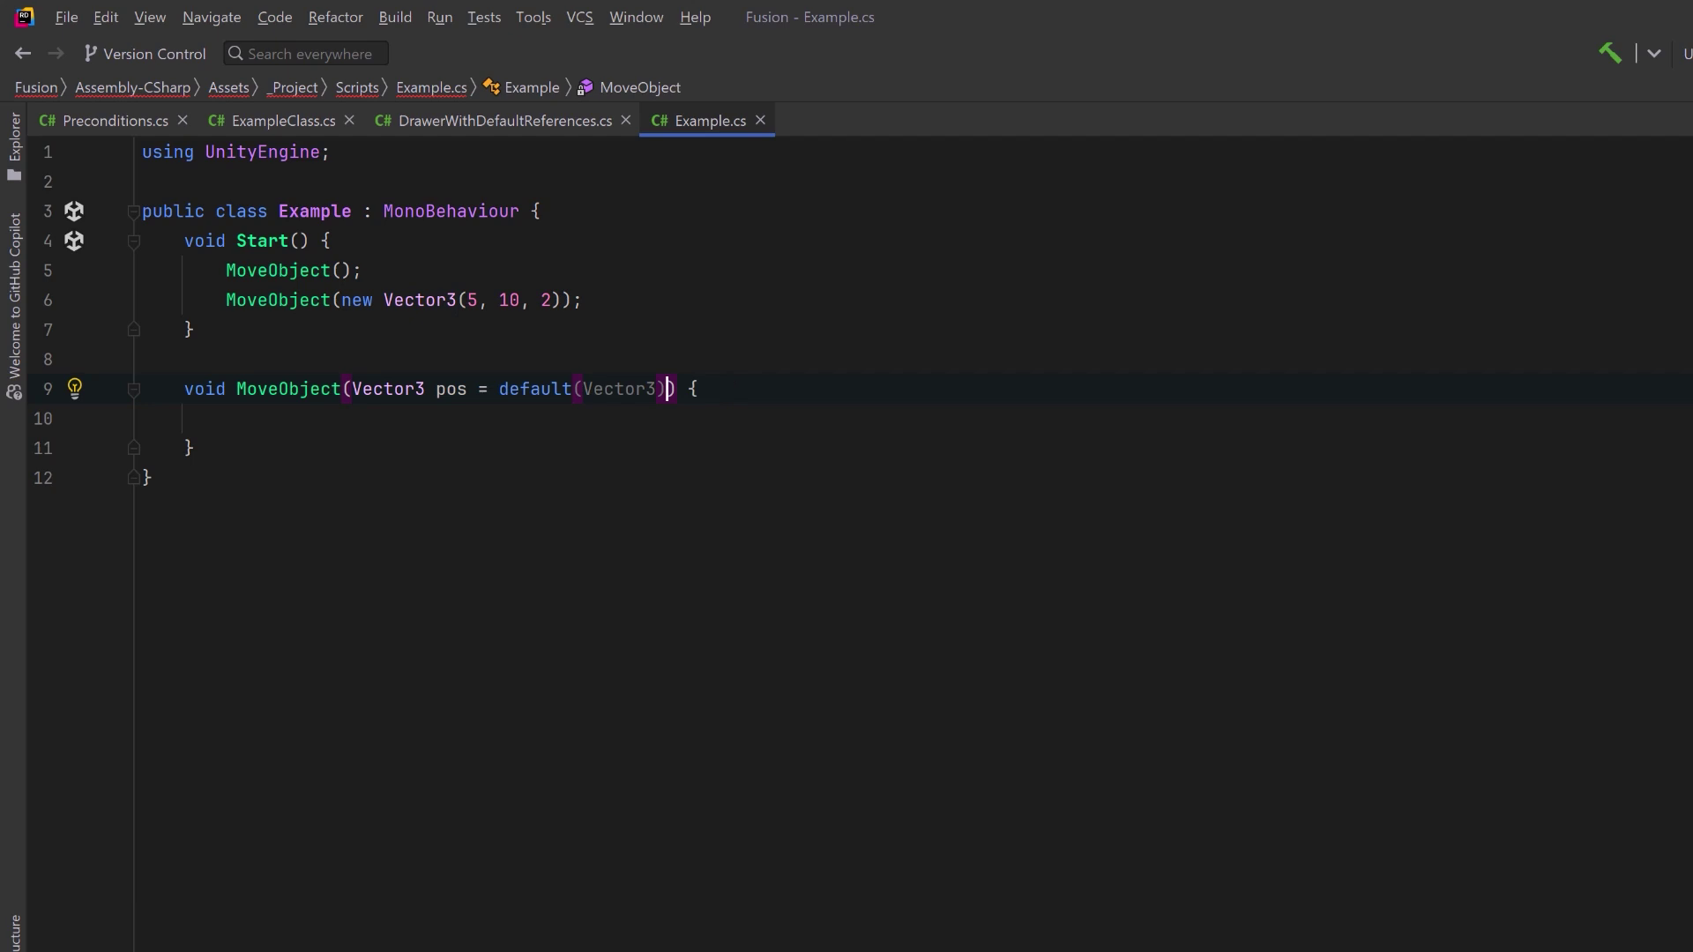
key(ctrl+shift+Left)
key(ctrl+shift+Left)
key(BackSpace)
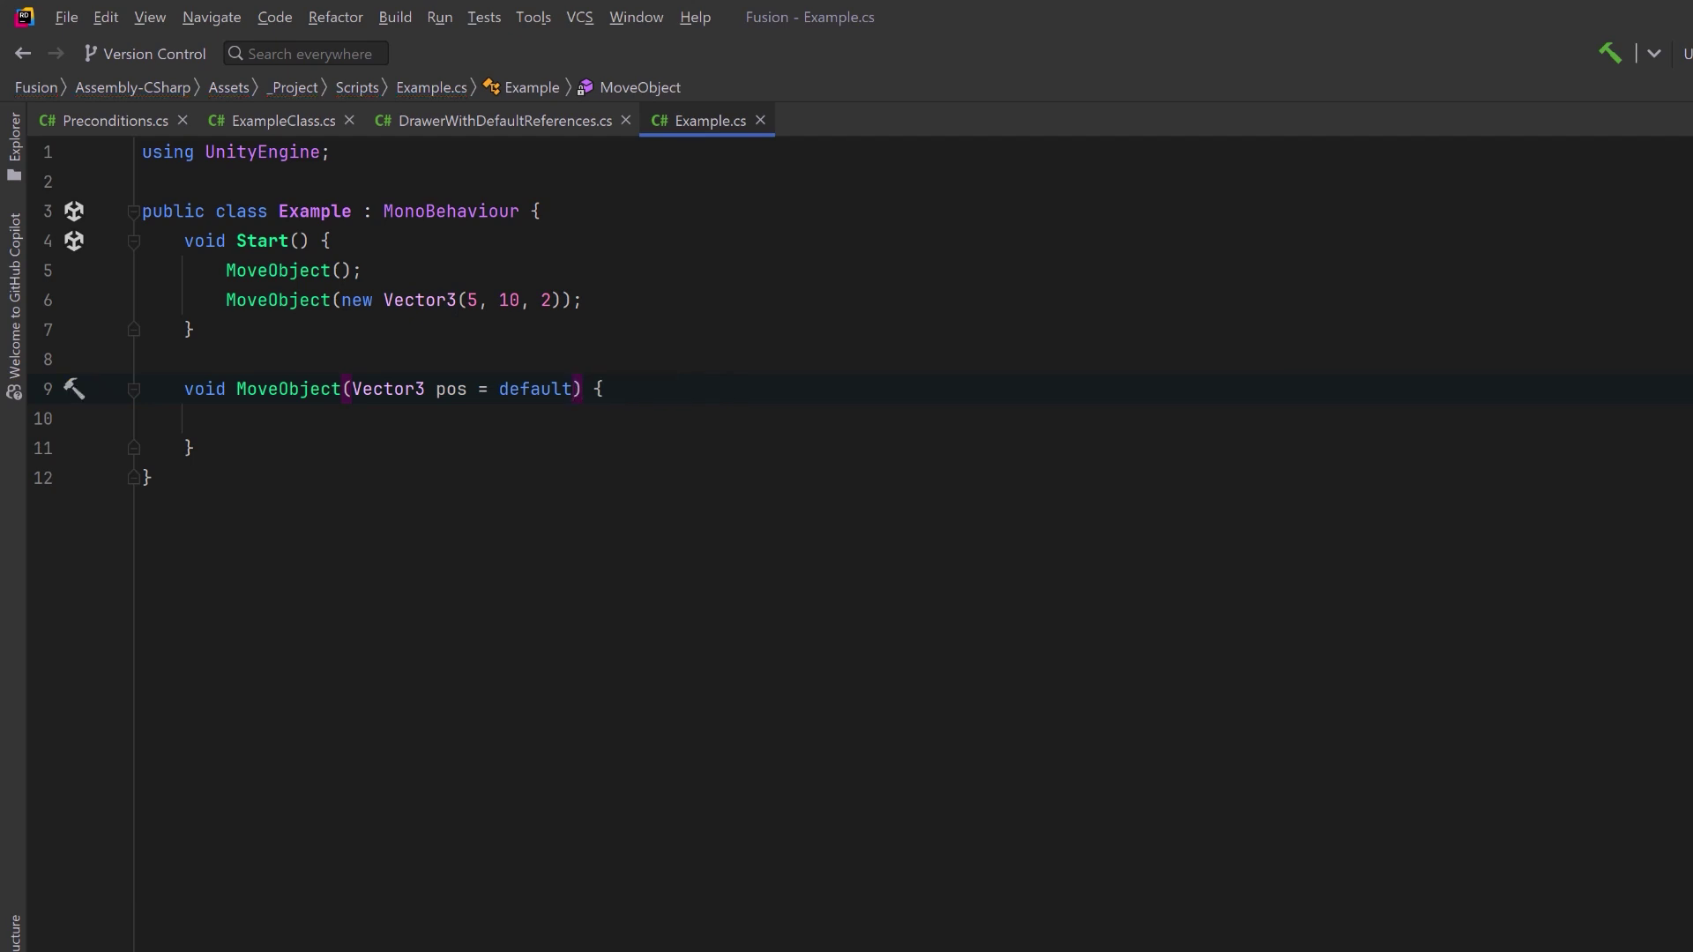
Set transform.position to new Vector3(1, 2, 3) when pos is default, otherwise pos.
click(227, 419)
text(transform.position = pos == default ? new Vector3(1, 2, 3) : pos;)
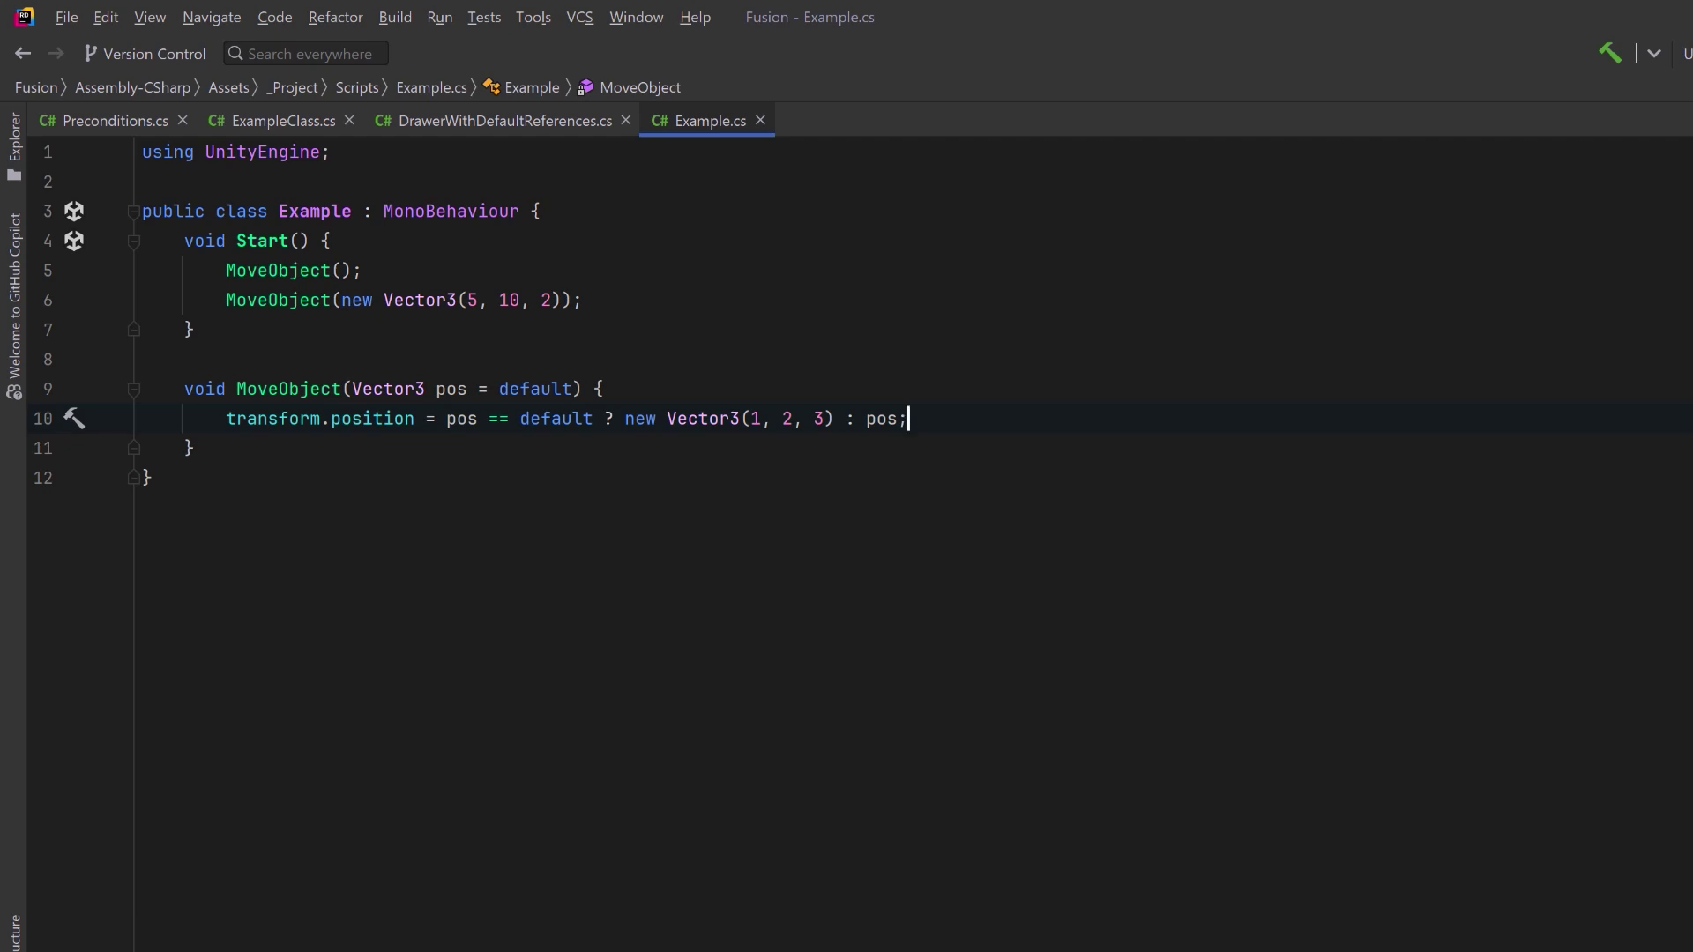
key(ctrl+w)
key(ctrl+w)
key(ctrl+w)
key(ctrl+w)
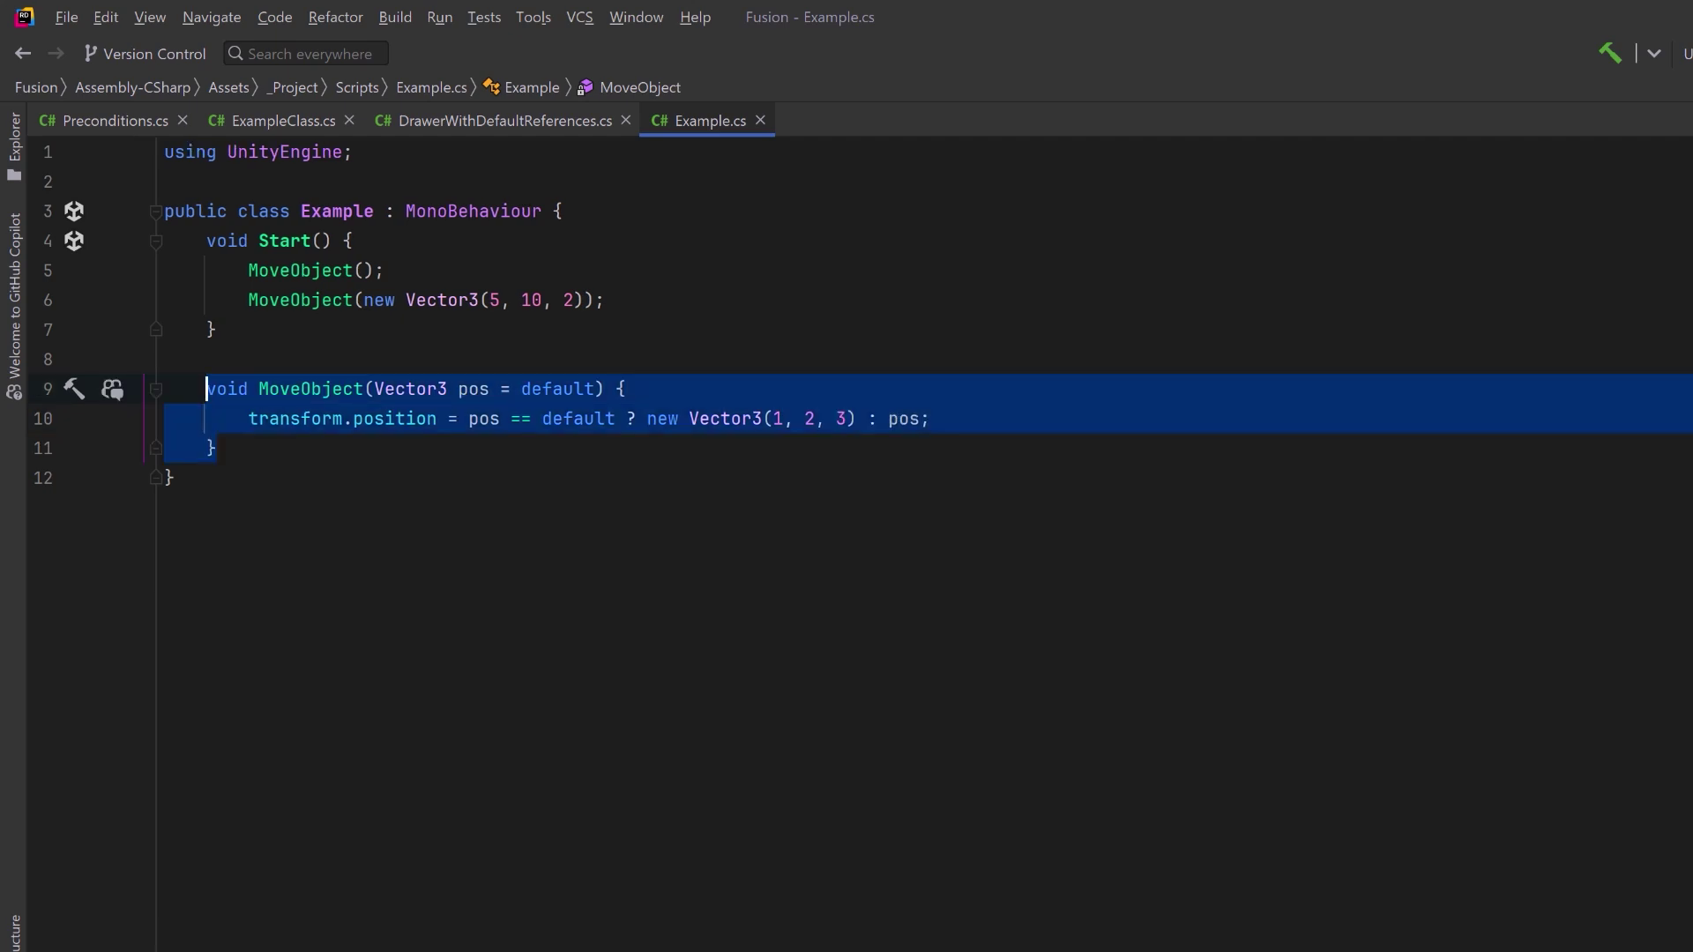
Replace MoveObject with a Vector3? pos = null version using pos ?? new Vector3(1, 2, 3).
text(void MoveObject(Vector3? pos = null) {         transform.position = pos ?? new Vector3(1, 2, 3);     })
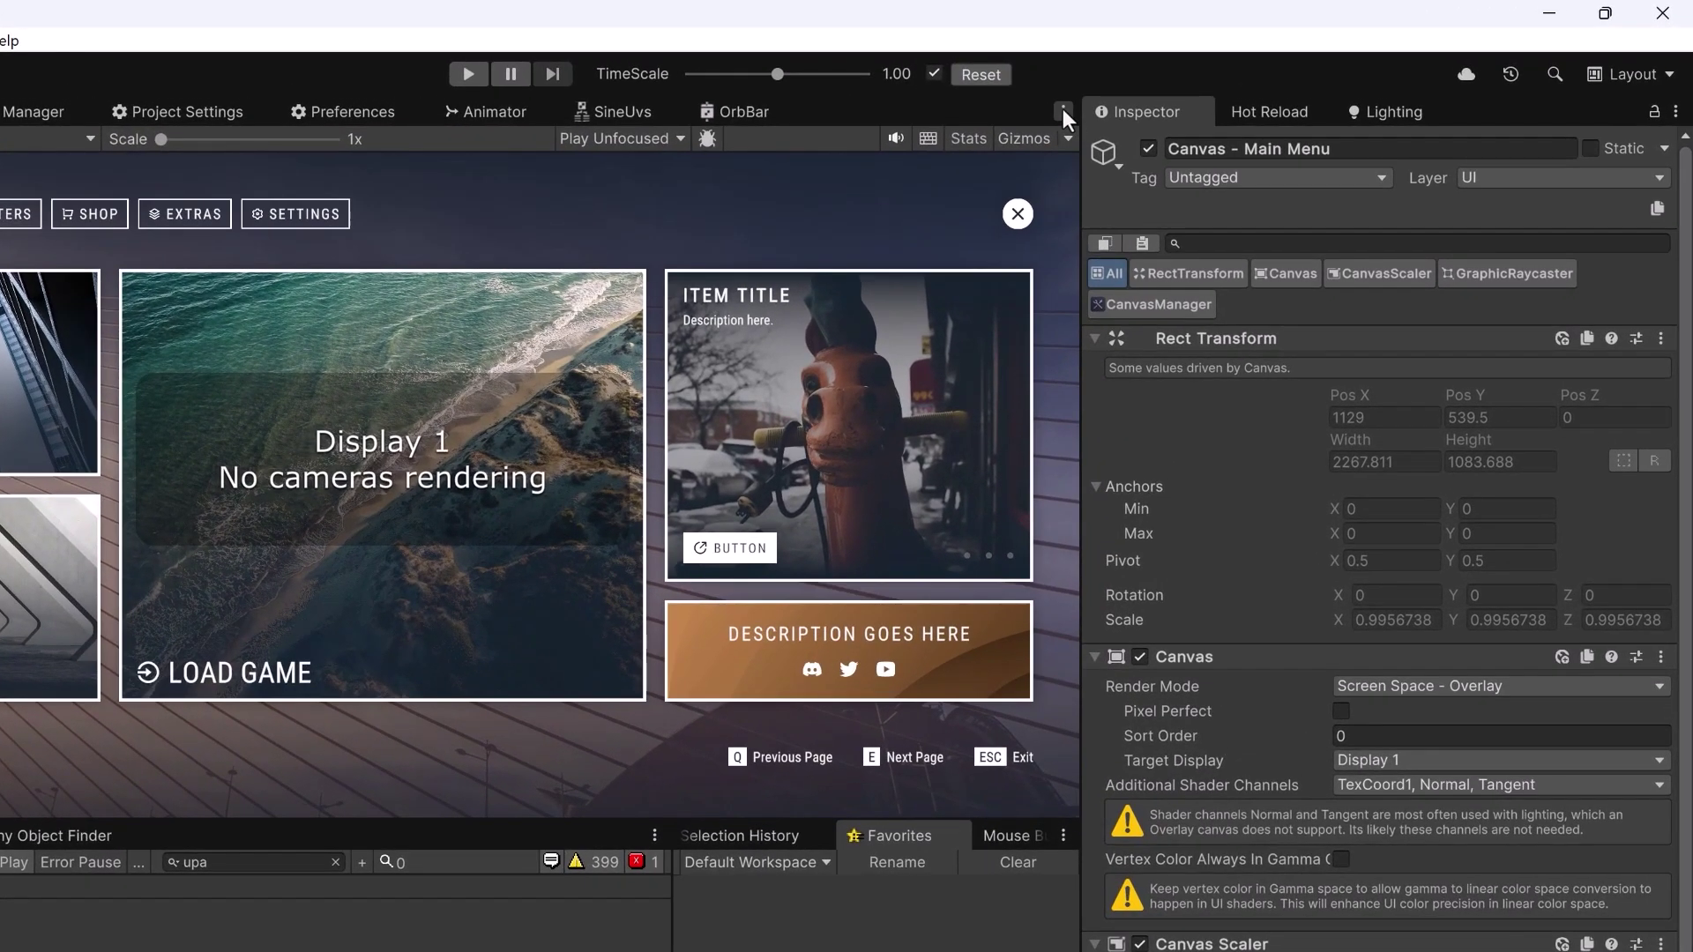
Turn off Warn if No Cameras Rendering in the Game view's options.
click(1063, 111)
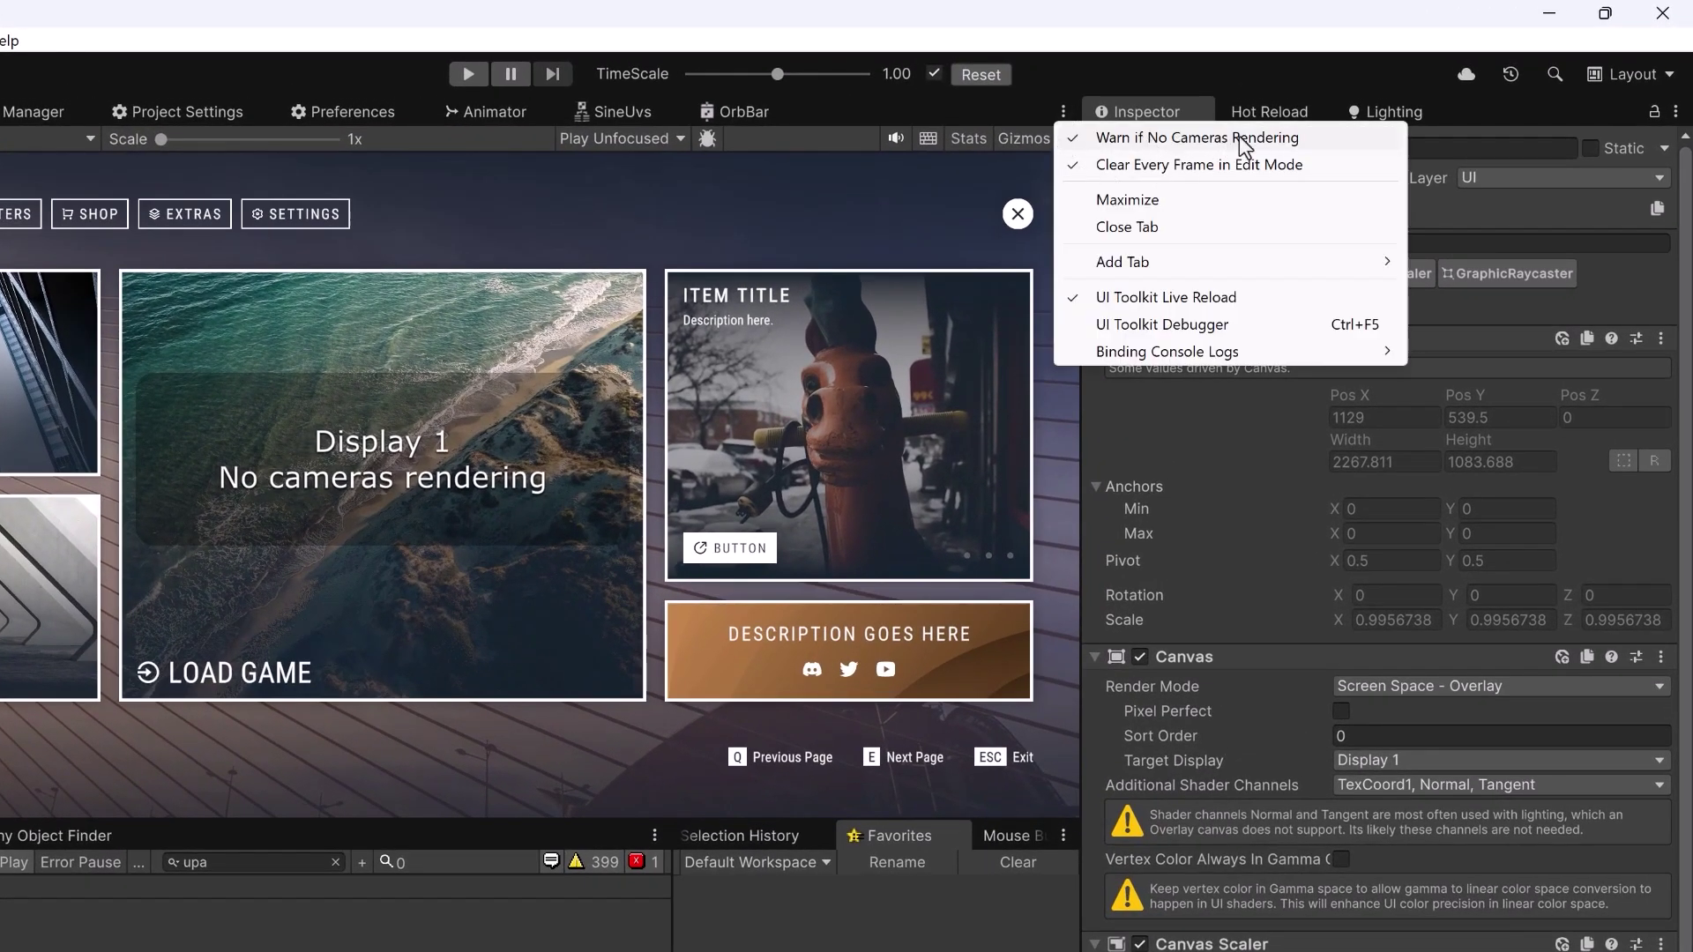
click(1312, 137)
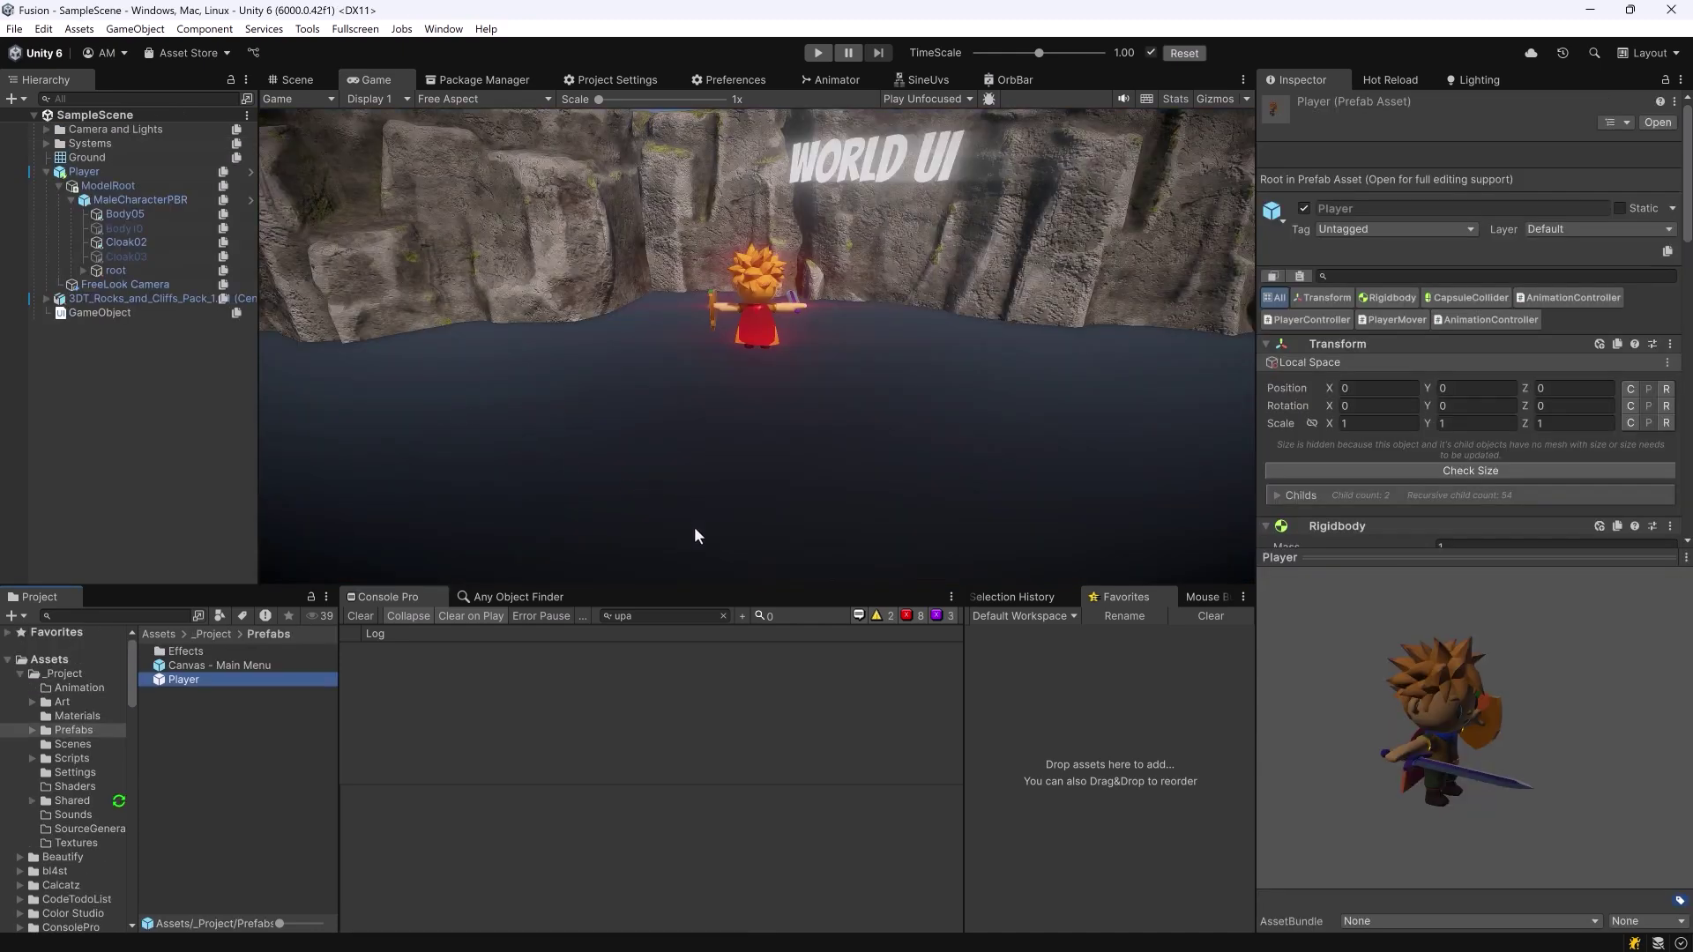
Pop the Player model preview into a floating window, rotate it, then close it.
drag(1471, 726, 1332, 695)
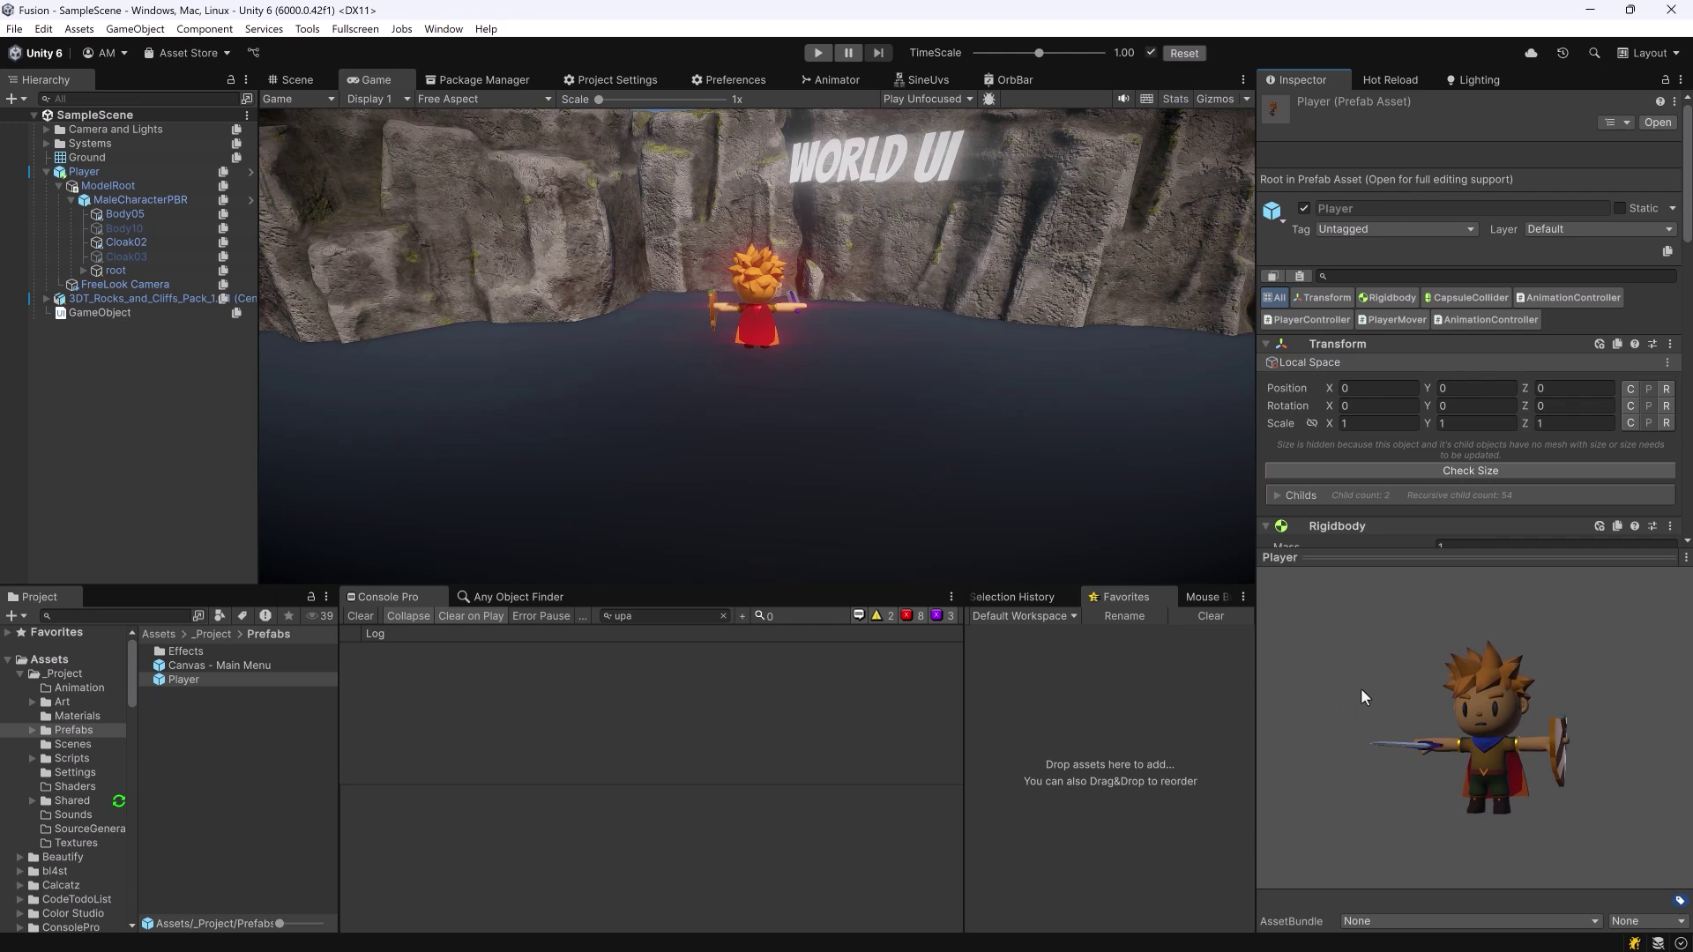
right_click(1362, 552)
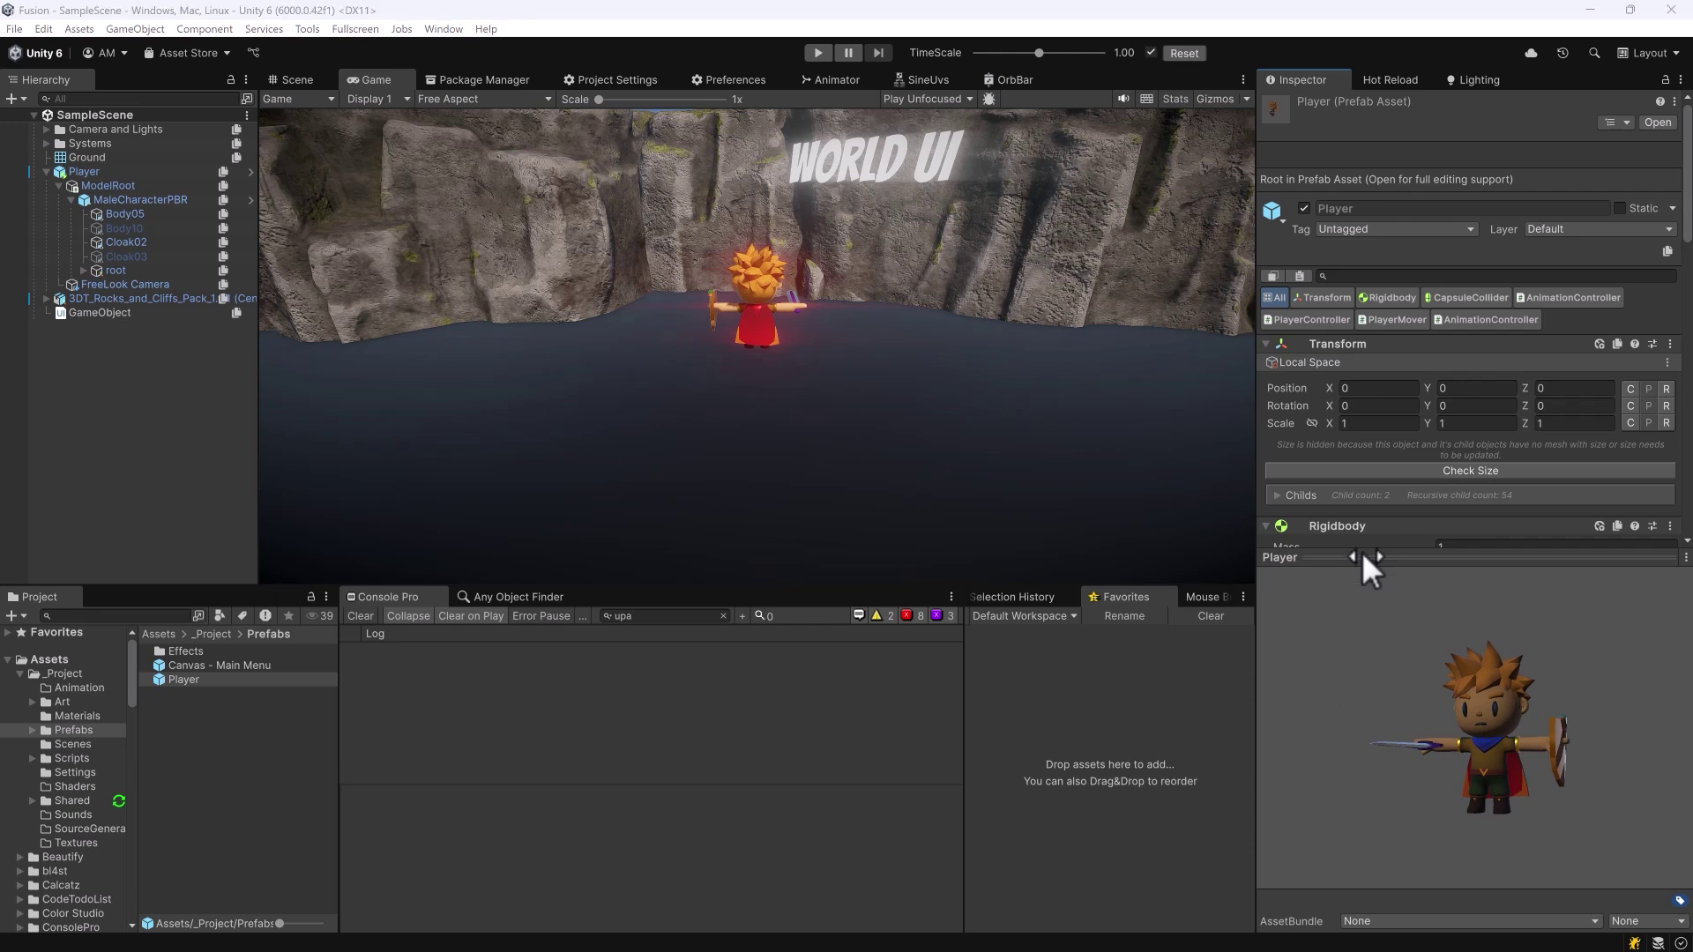
click(1361, 552)
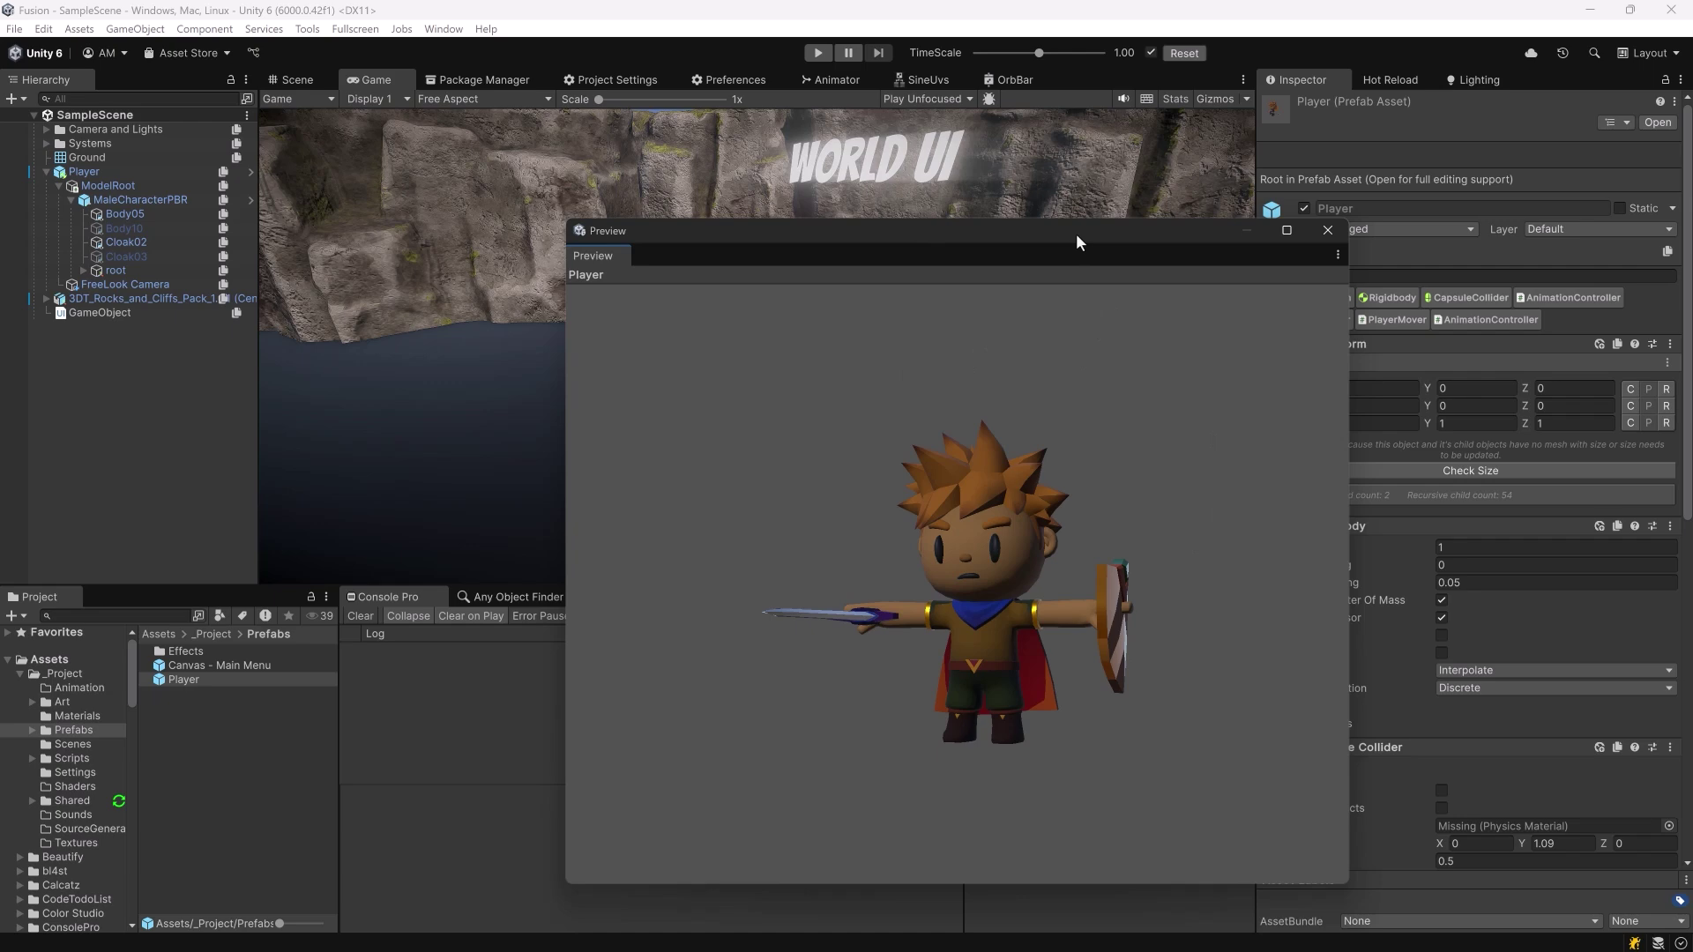
drag(1076, 234, 1151, 215)
drag(1313, 398, 1126, 677)
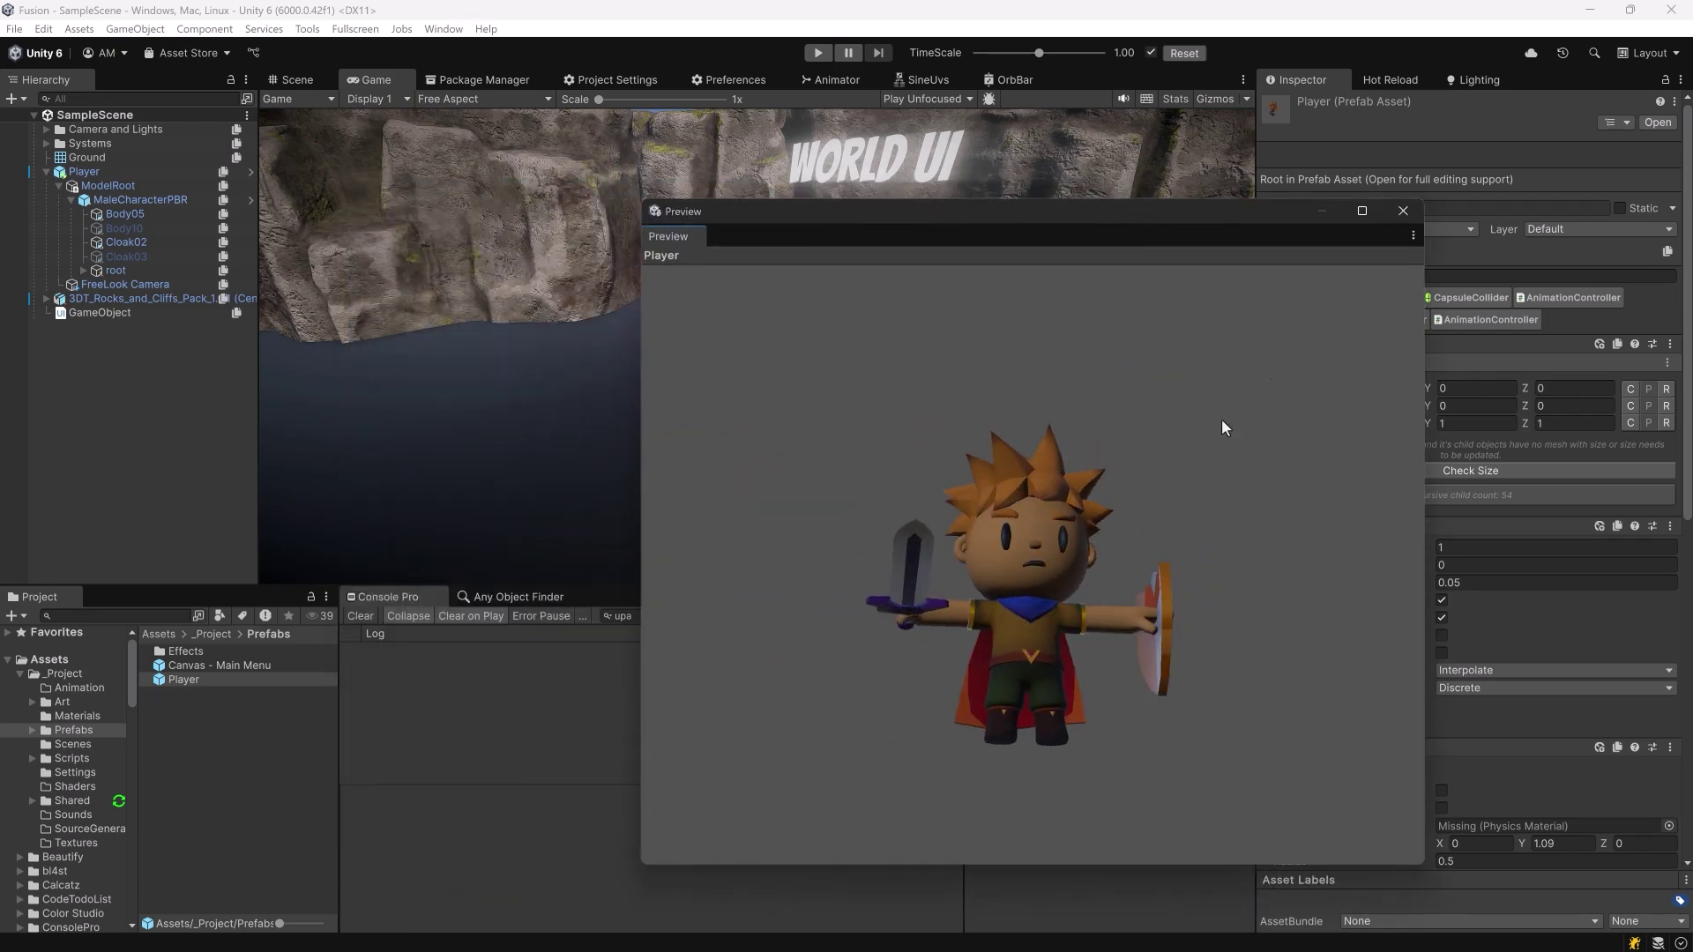
click(1400, 213)
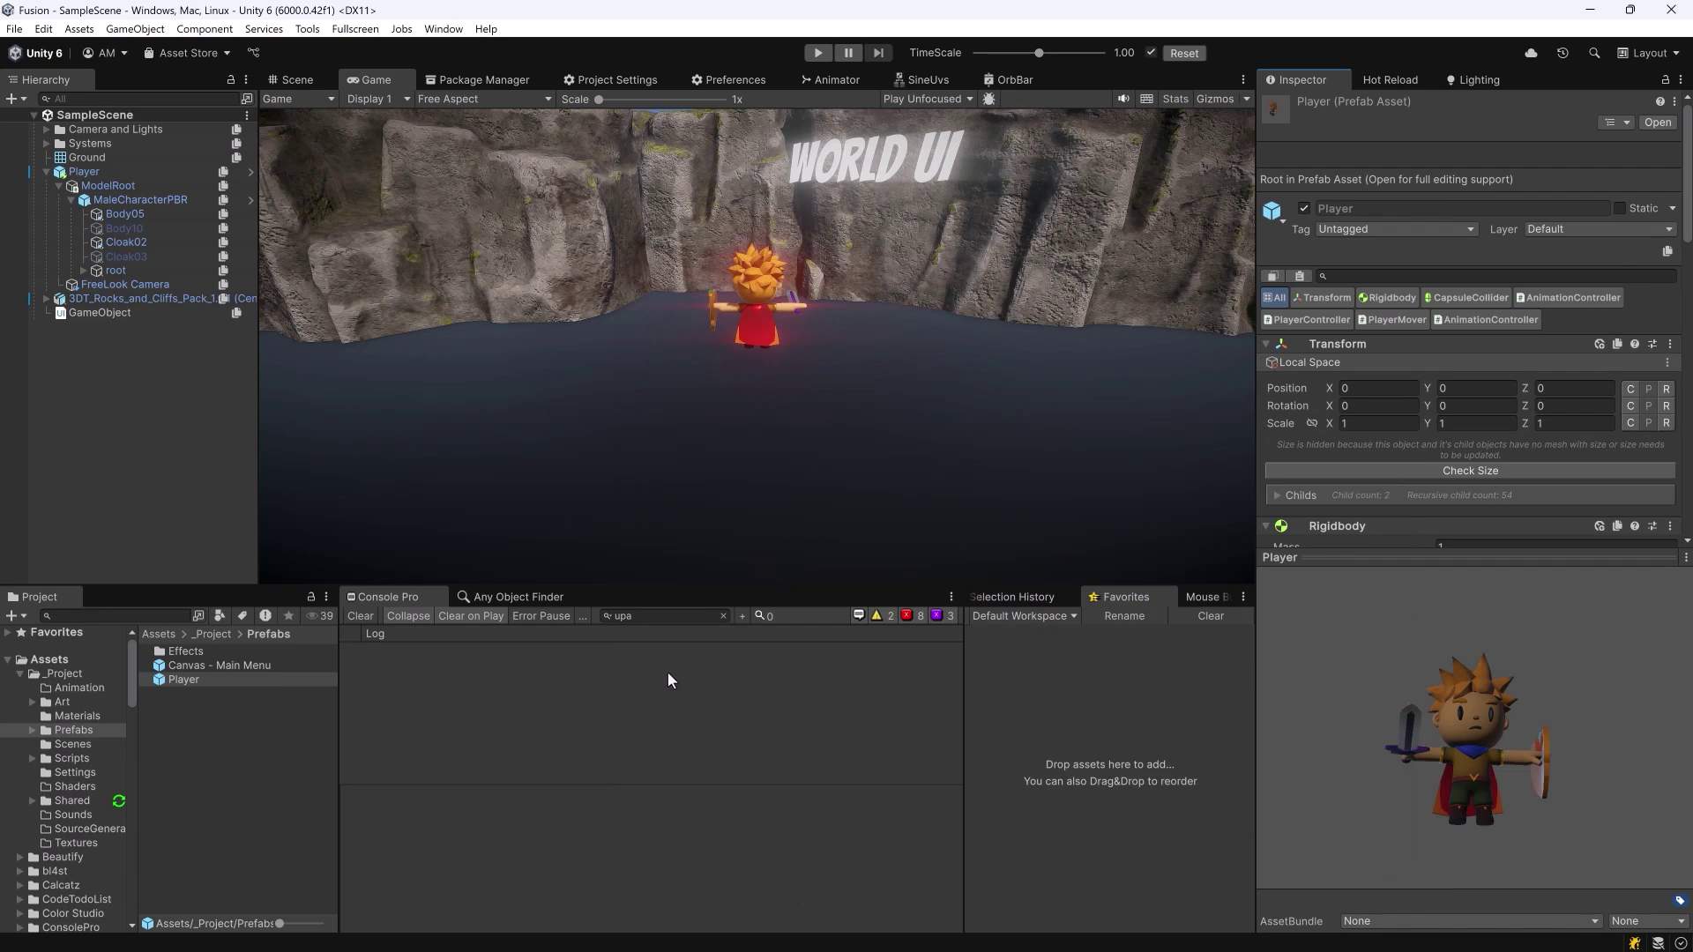
Float and play the Attack01_SwordAndShield preview, then select the scene's Player object.
key(alt+Left)
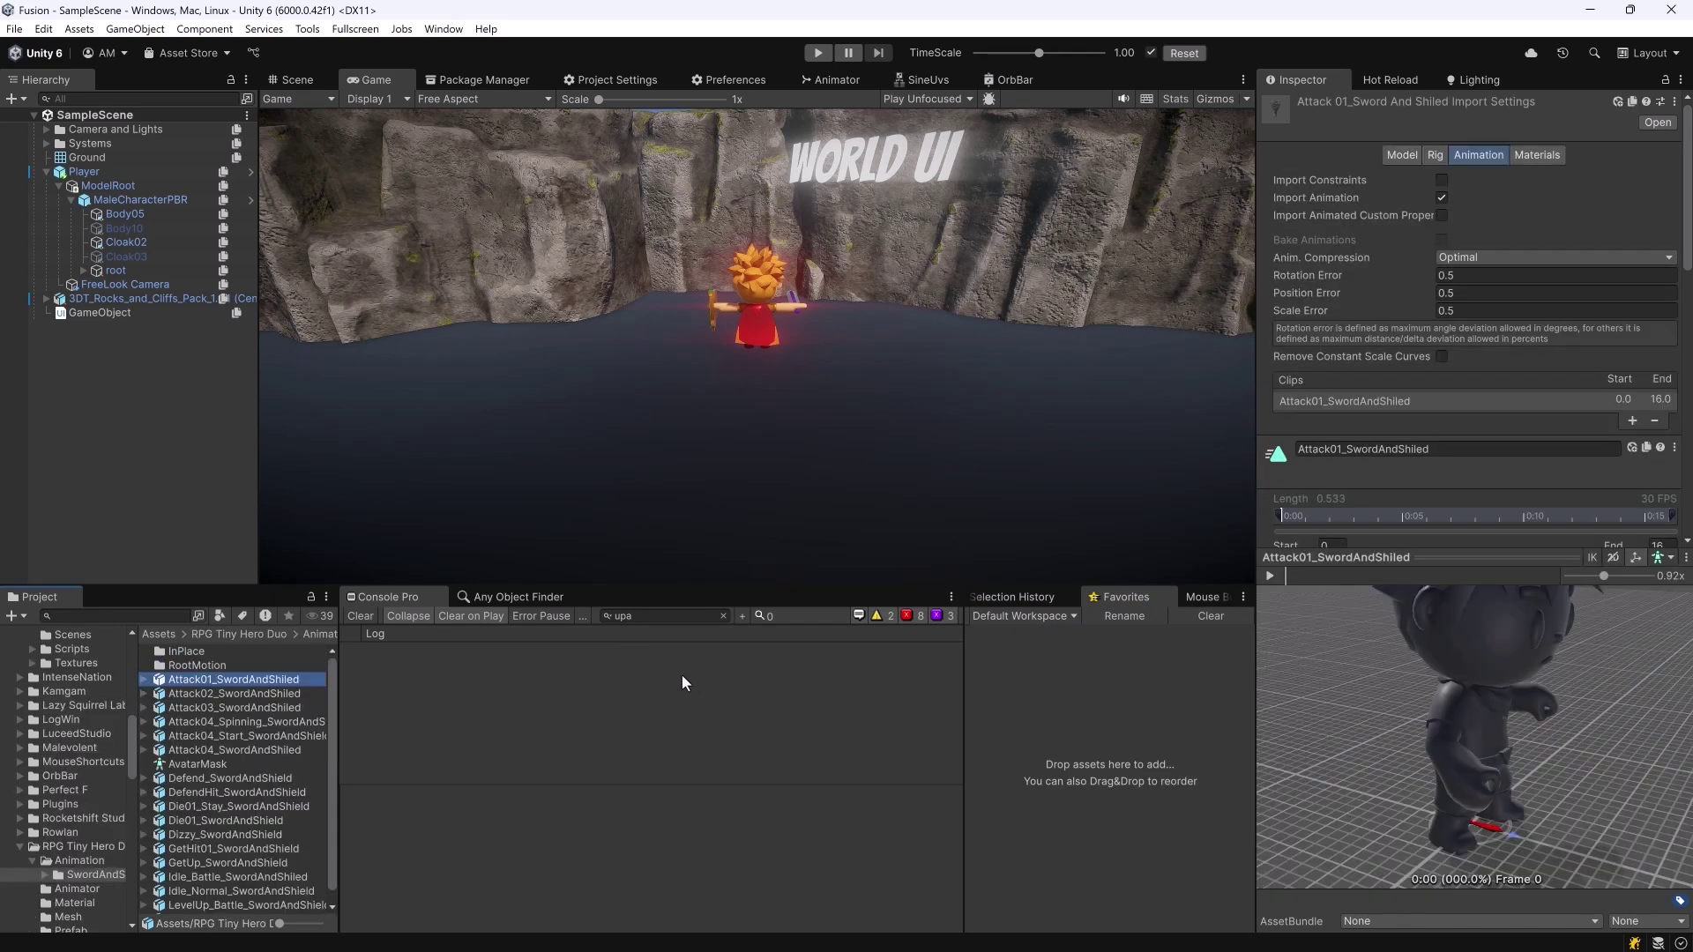
click(1469, 554)
right_click(1469, 555)
drag(1107, 246, 803, 183)
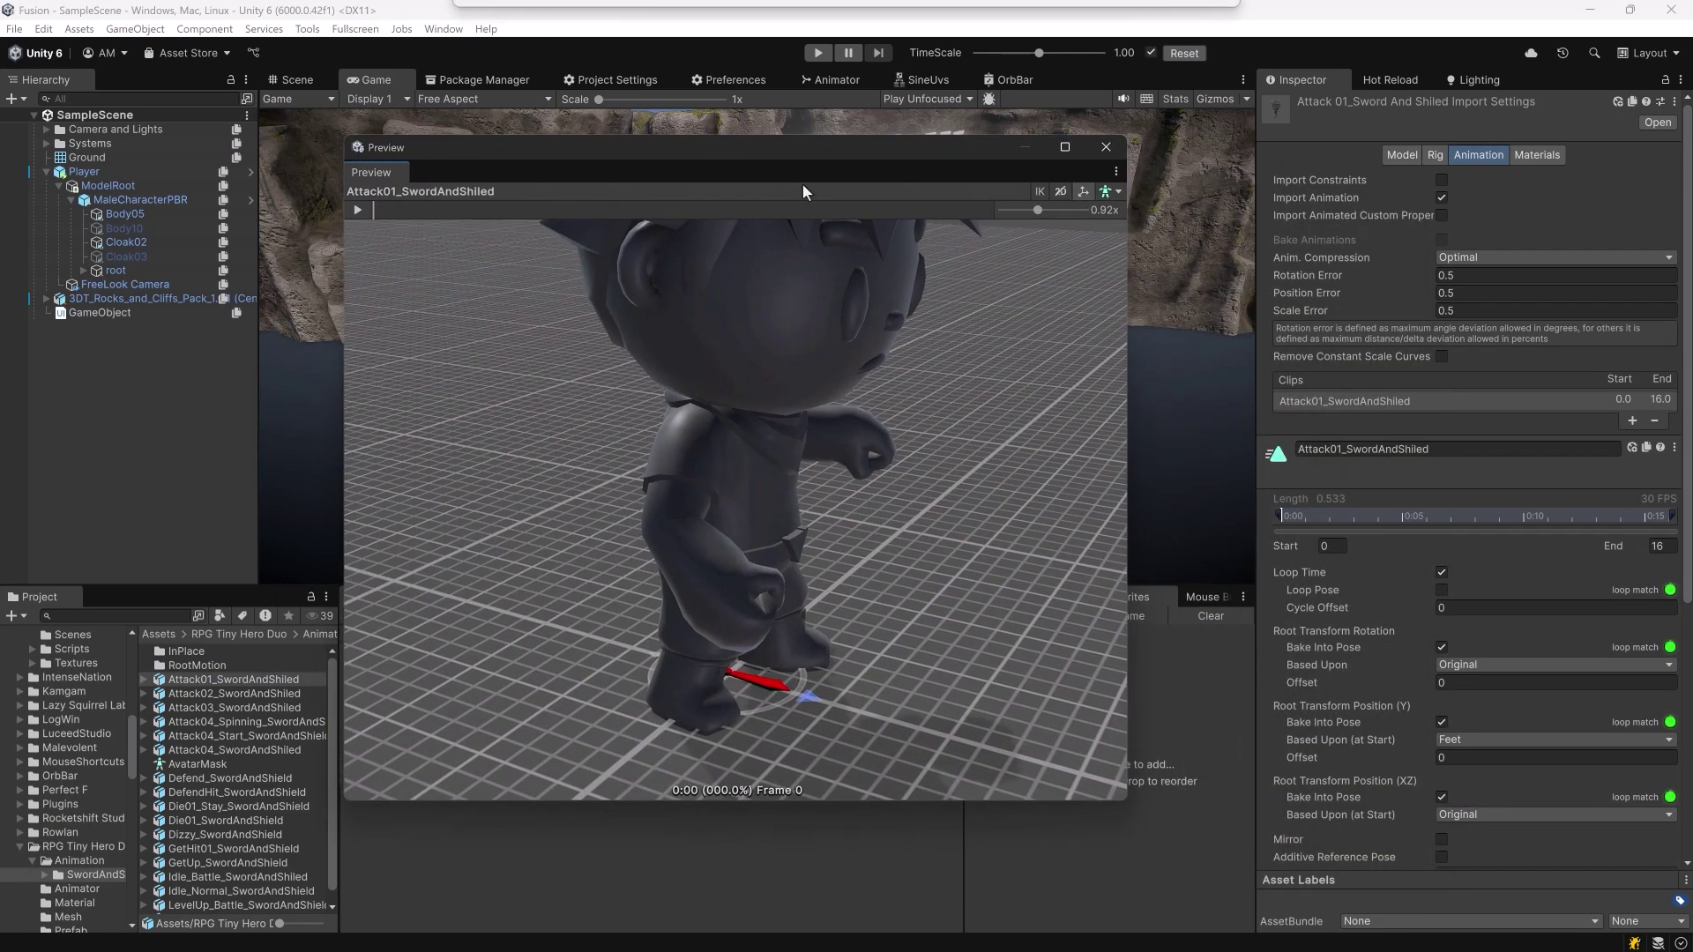
click(357, 210)
drag(530, 305, 367, 212)
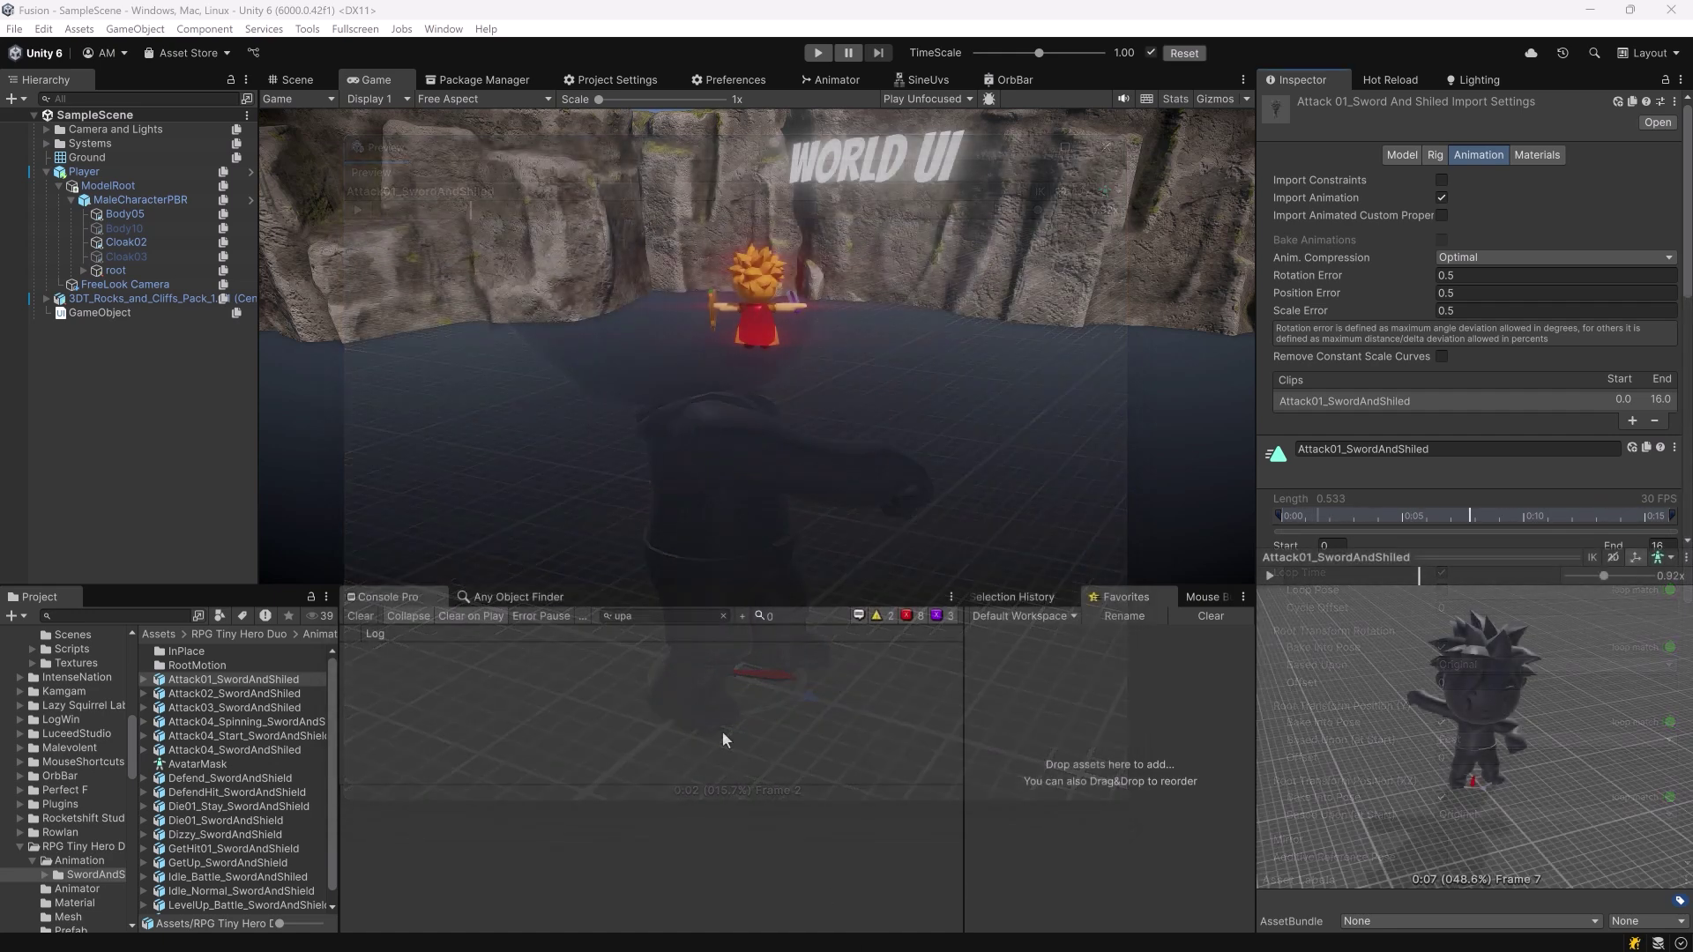
click(154, 169)
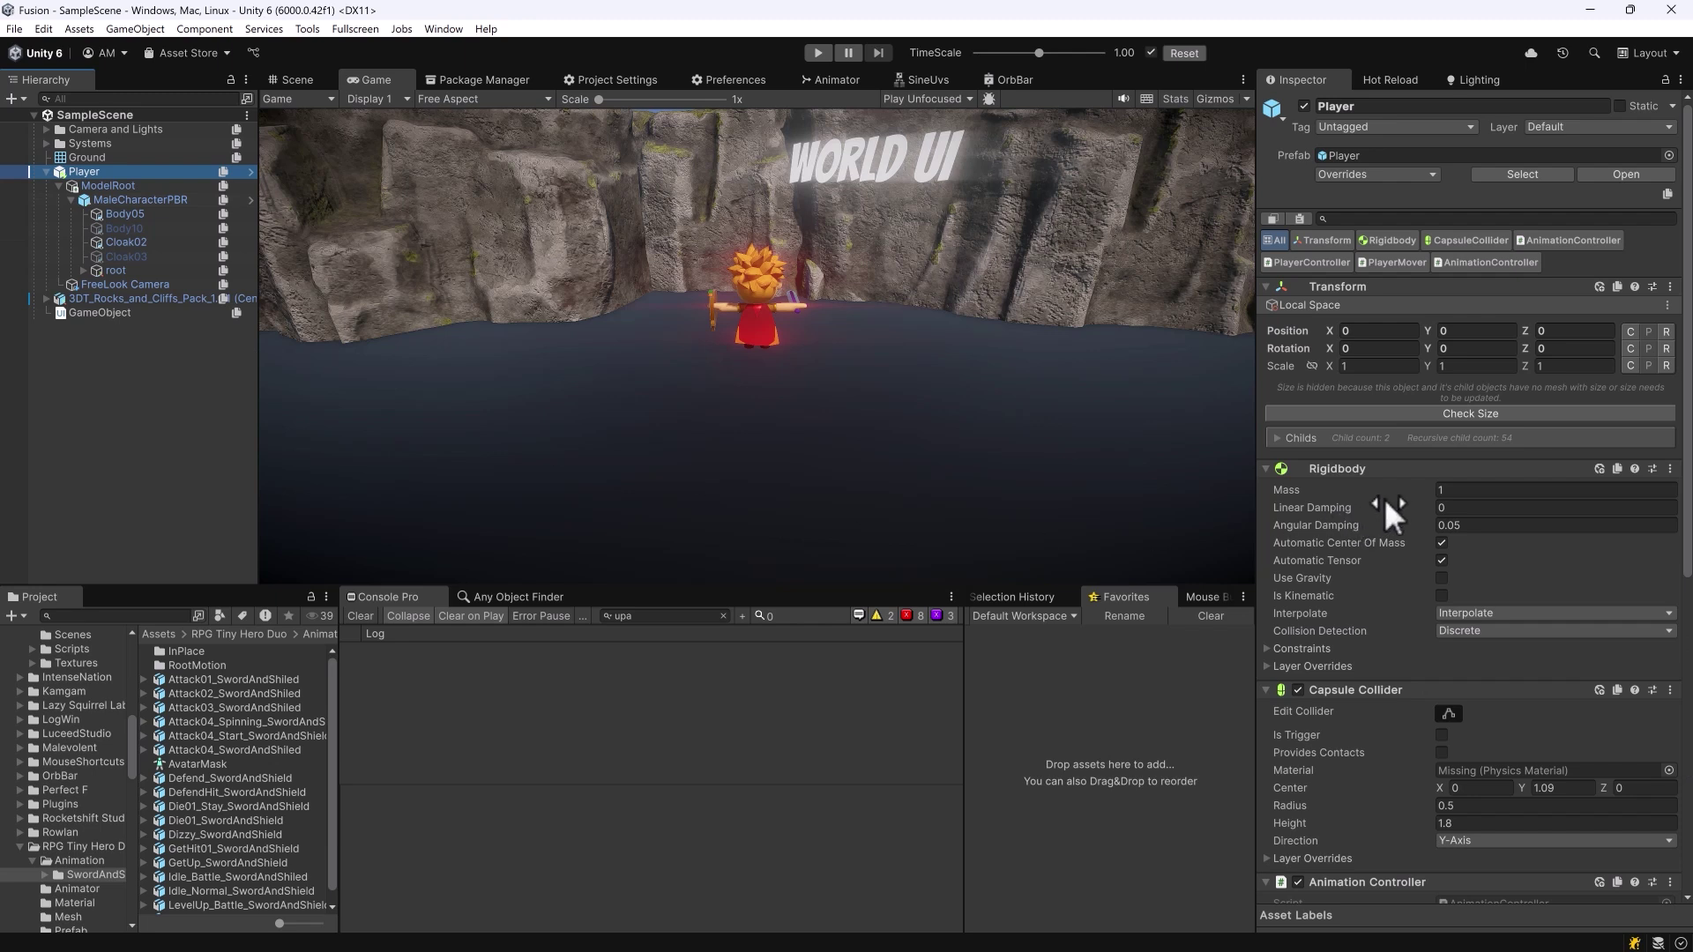
Find scene objects referencing the Player Mover component.
click(1397, 261)
right_click(1431, 288)
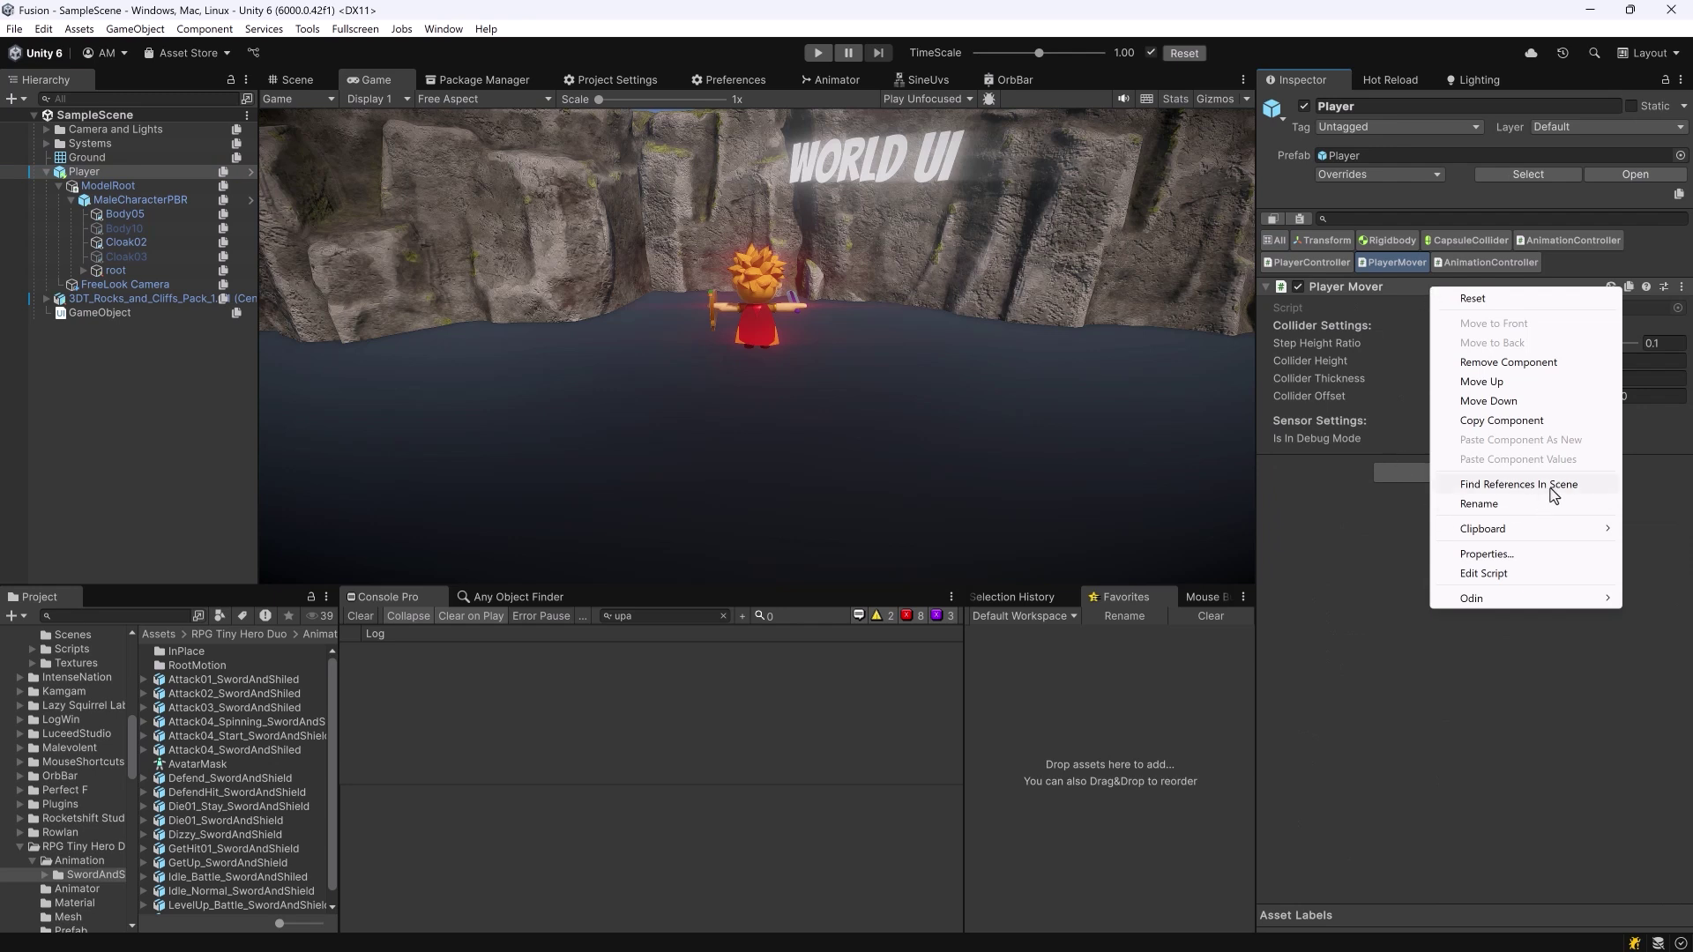
key(Escape)
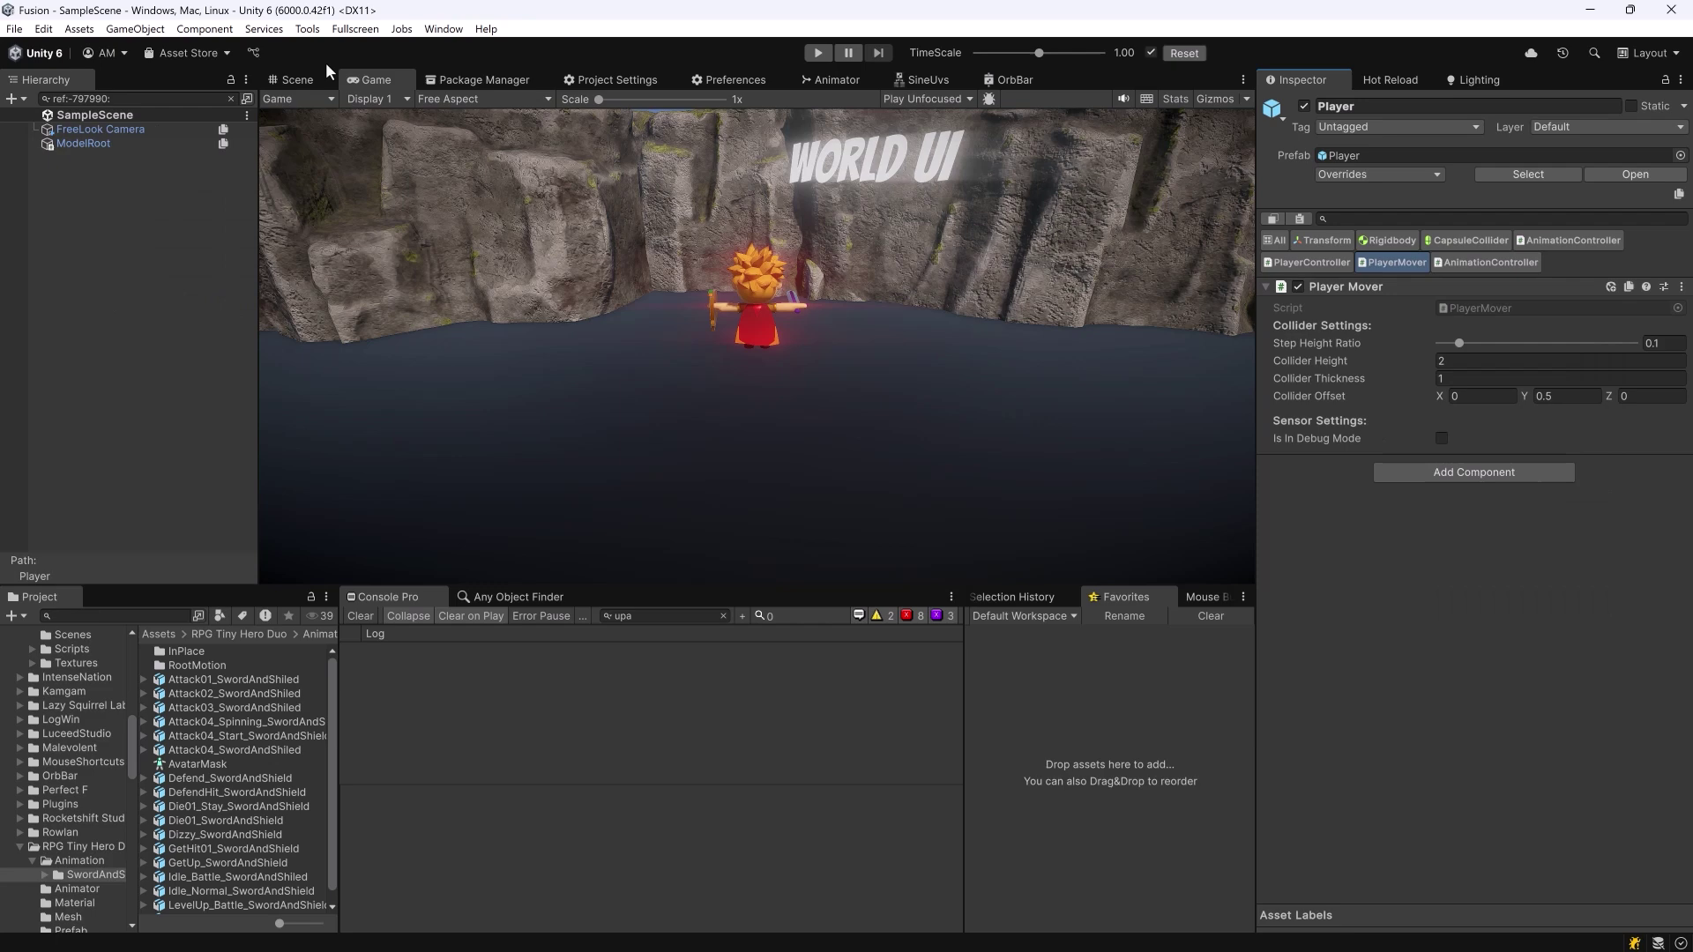
Switch to the Scene view and clear the Hierarchy reference search.
click(296, 81)
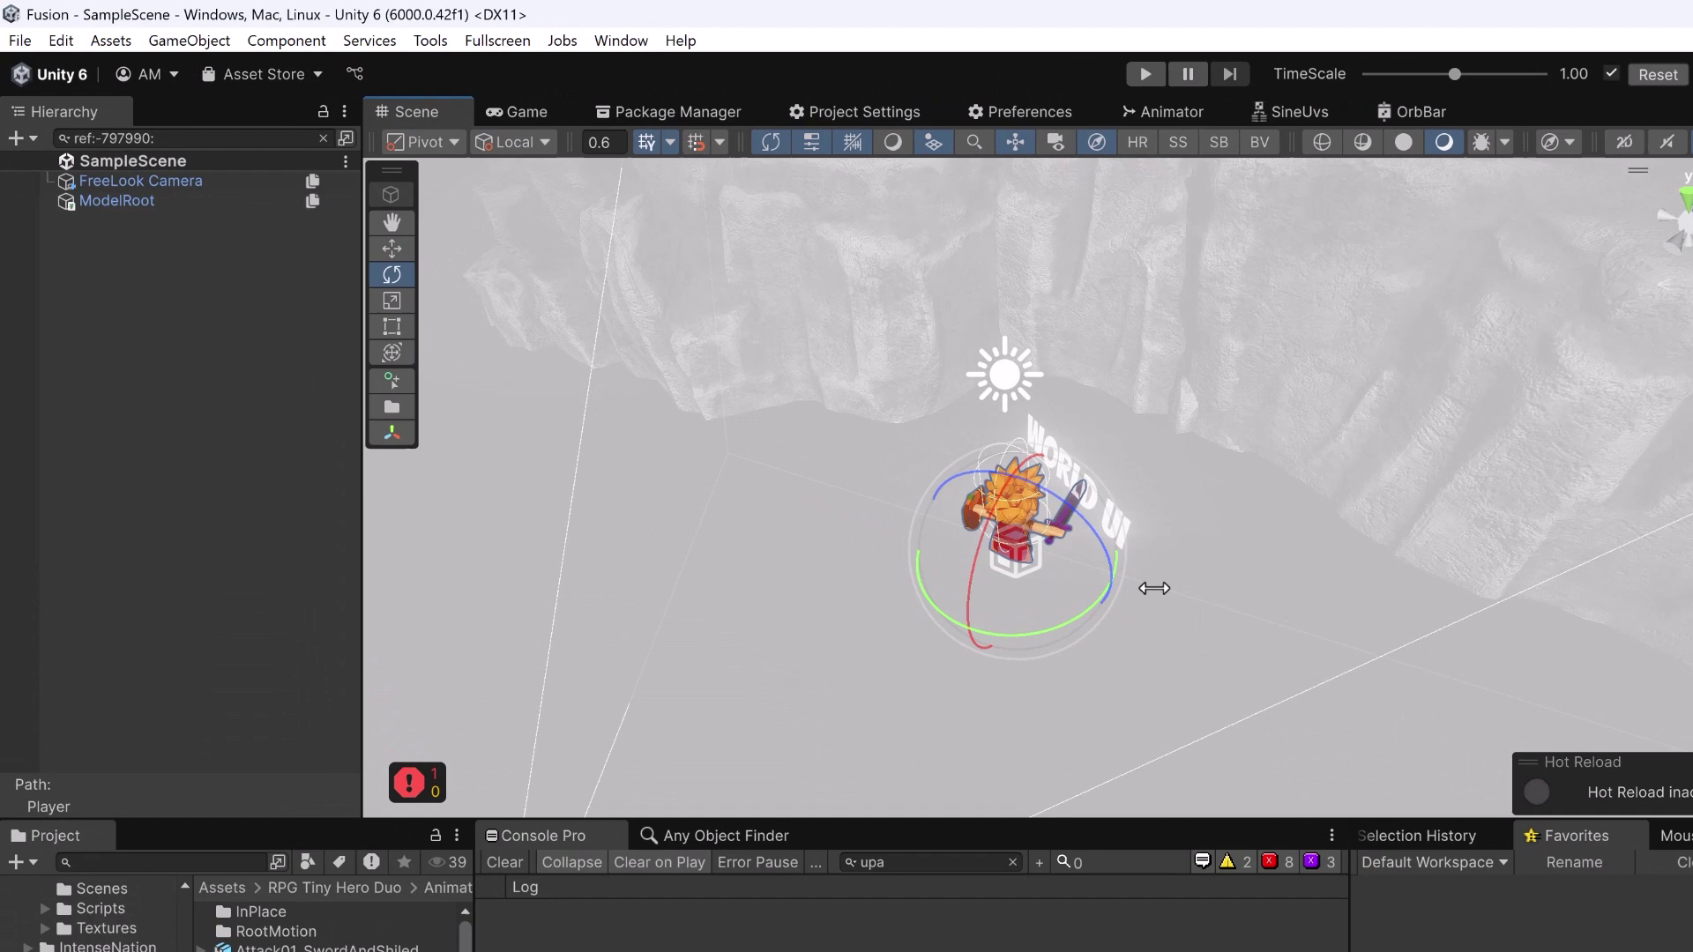
click(209, 138)
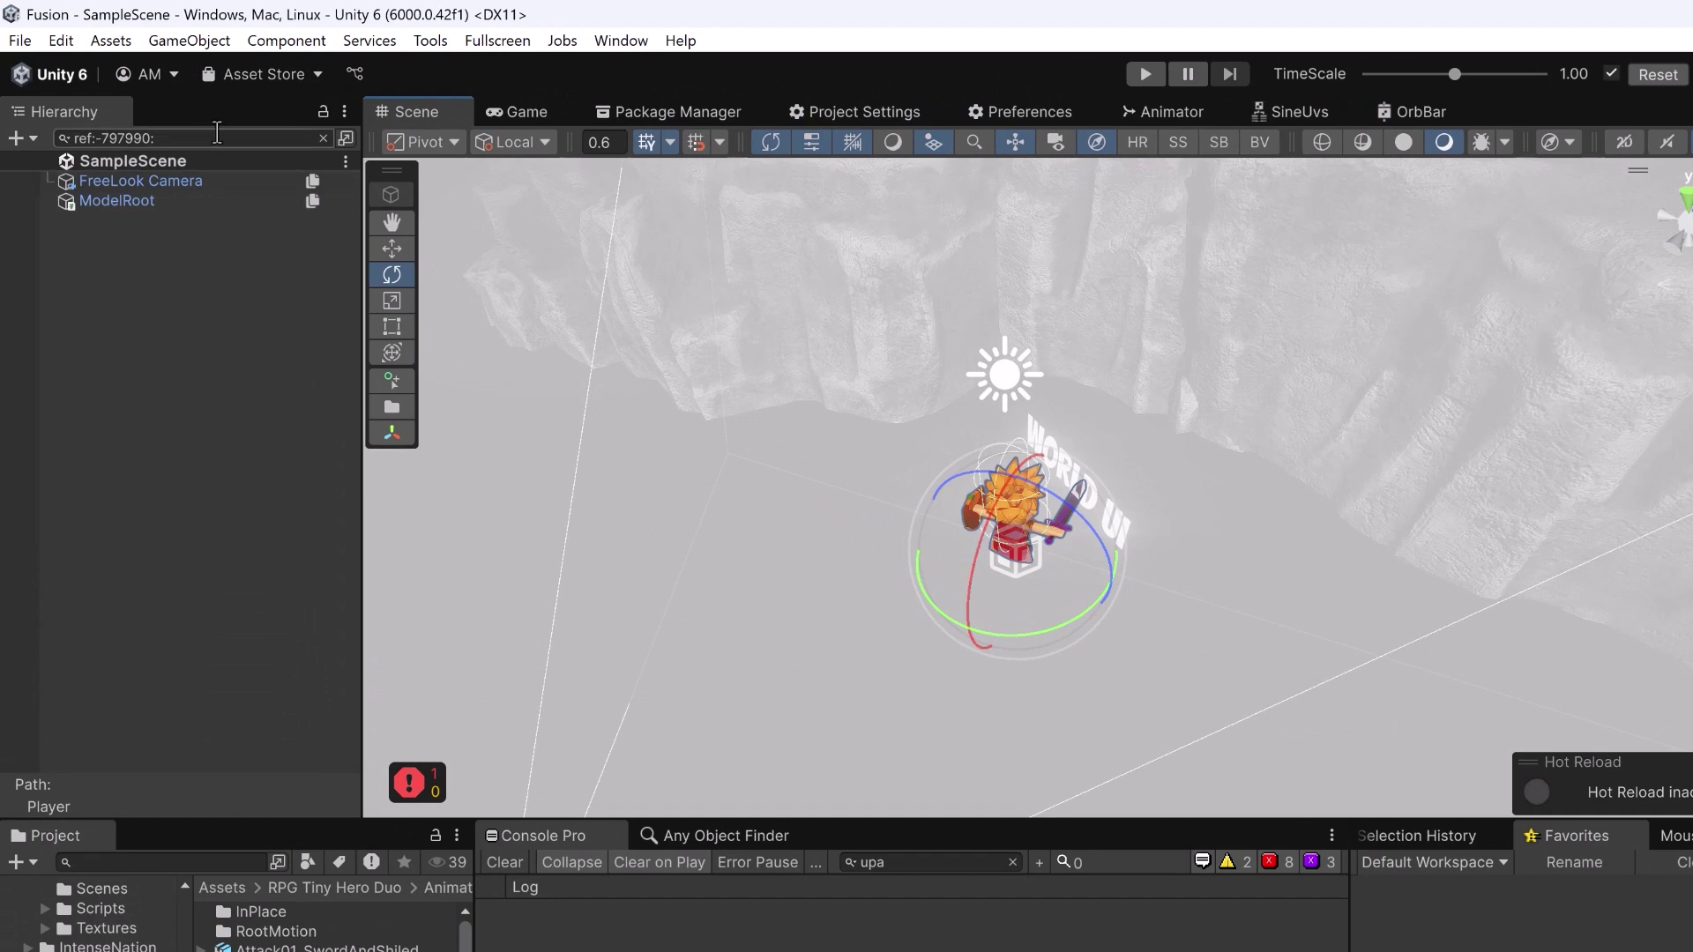
click(323, 137)
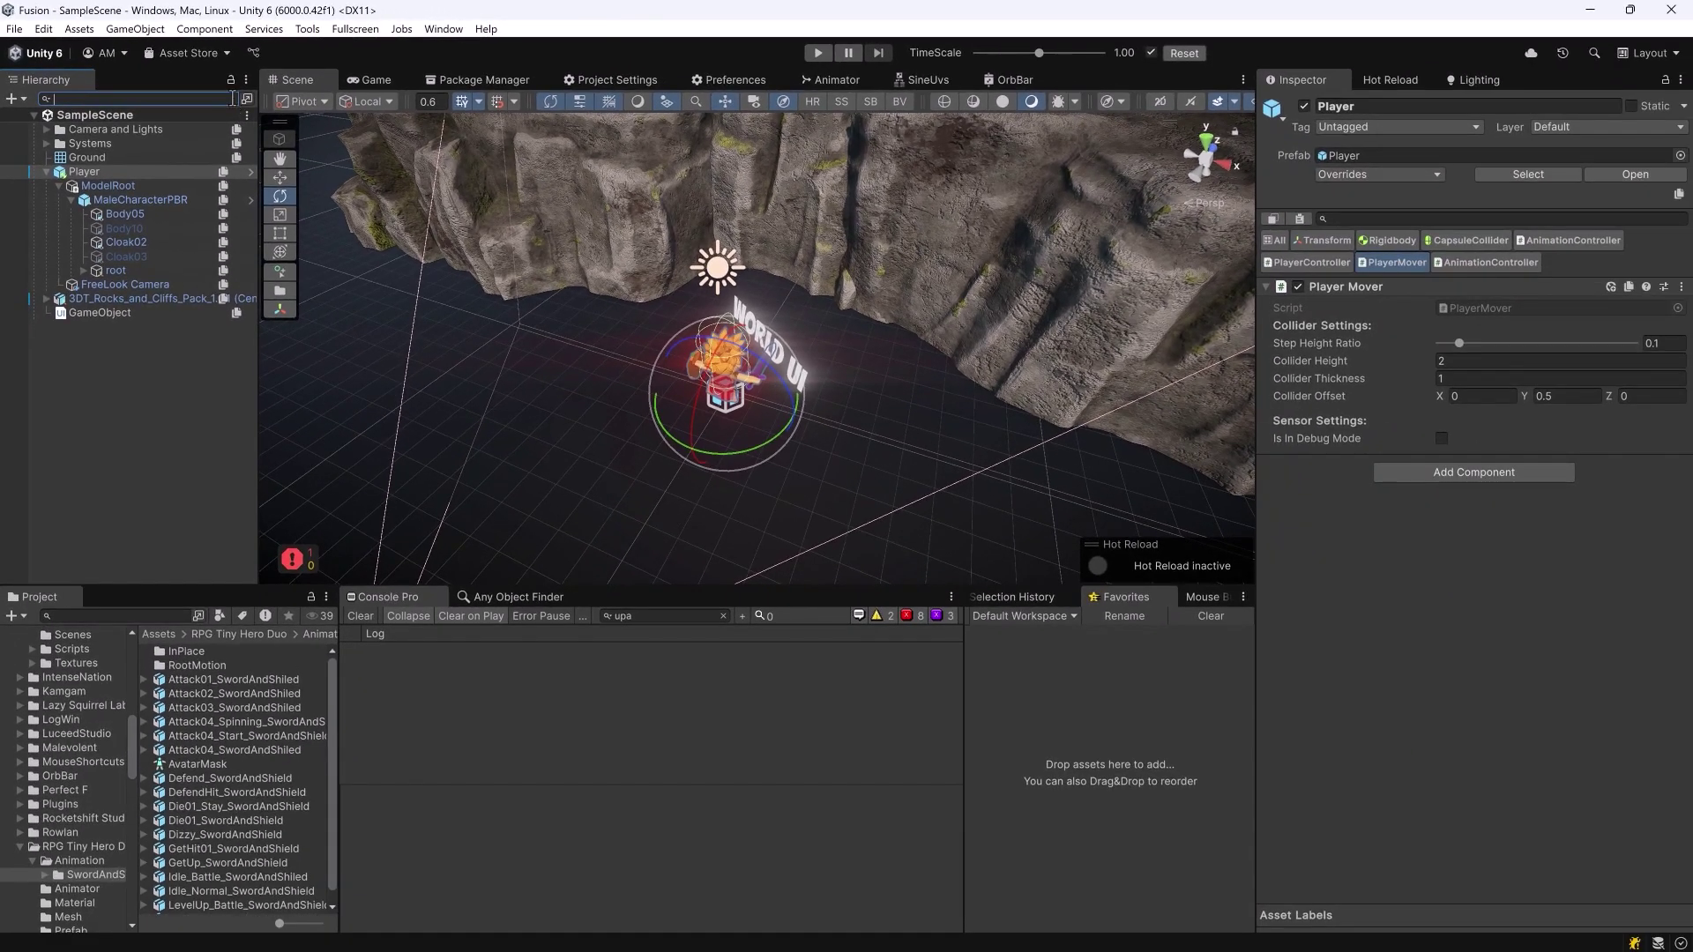
Dock Undo History beside the Inspector and step back to Select Body05, then Select MaleCharacterPBR.
click(43, 32)
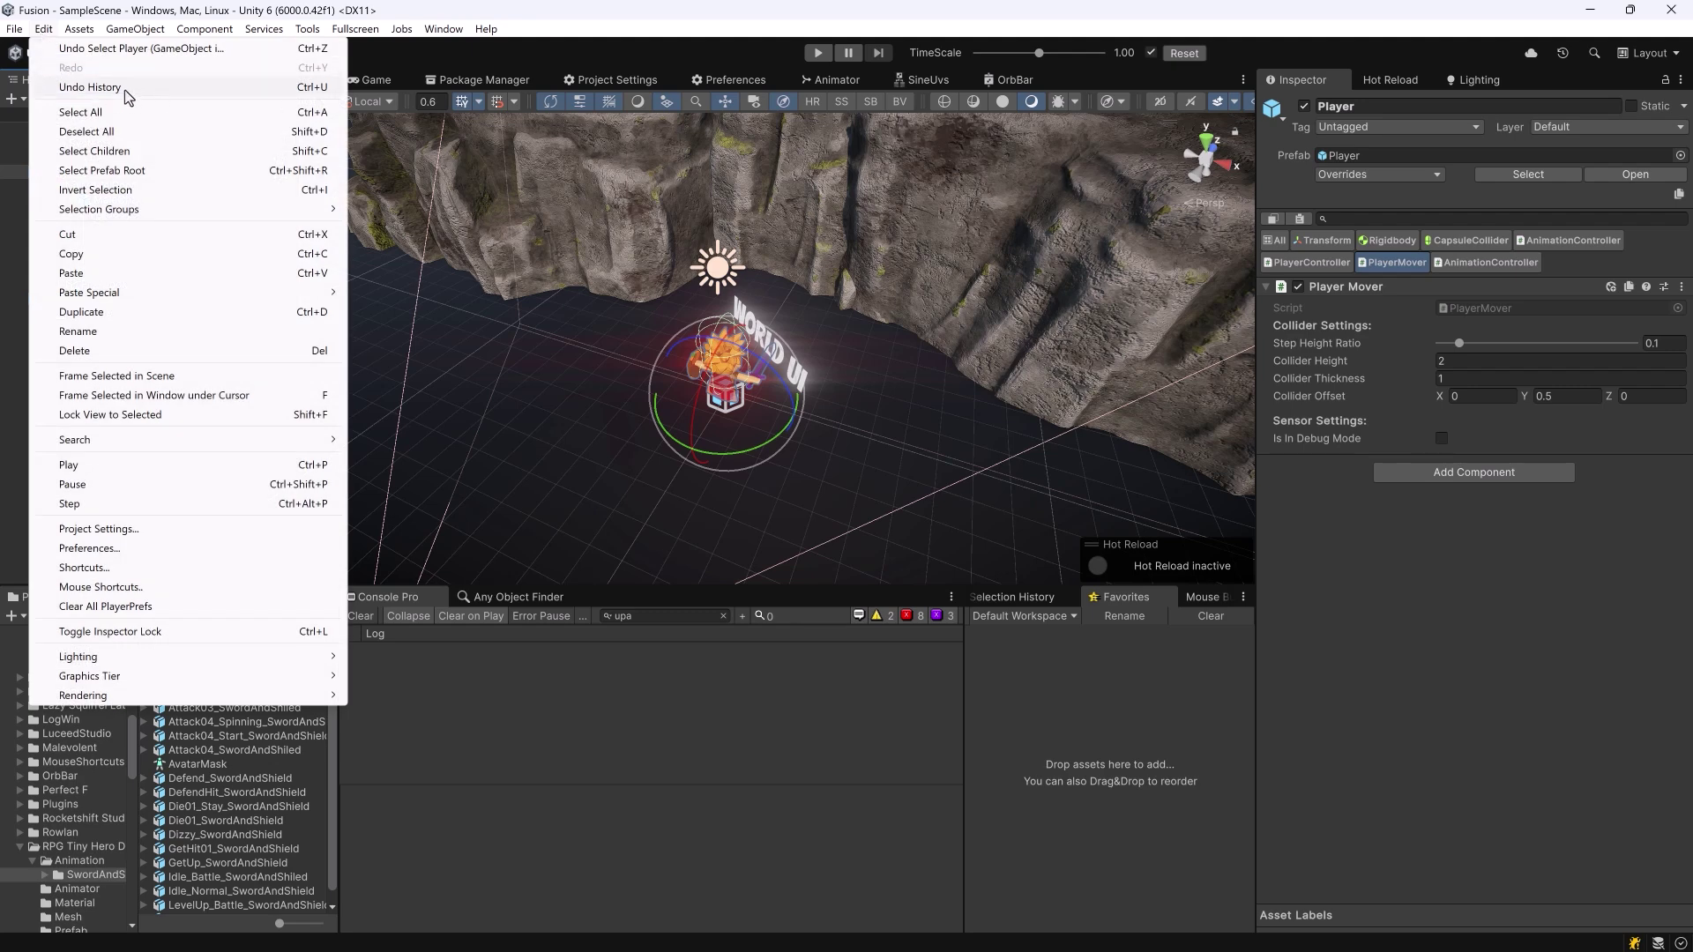
click(124, 88)
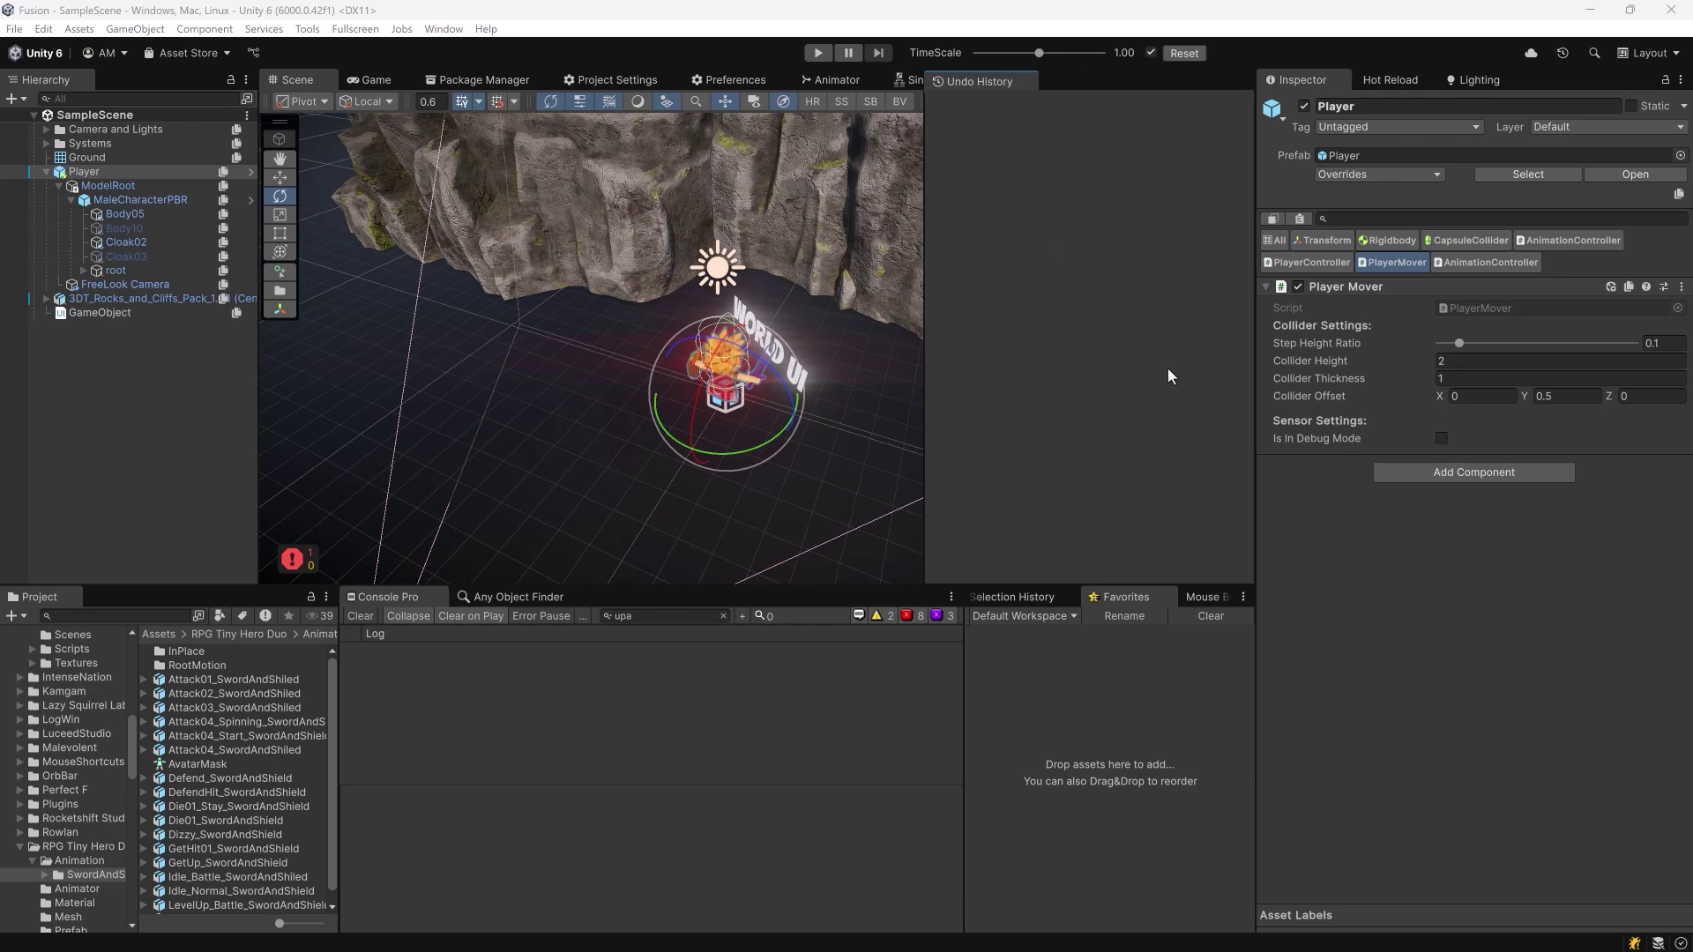
drag(979, 81, 1380, 81)
click(1402, 81)
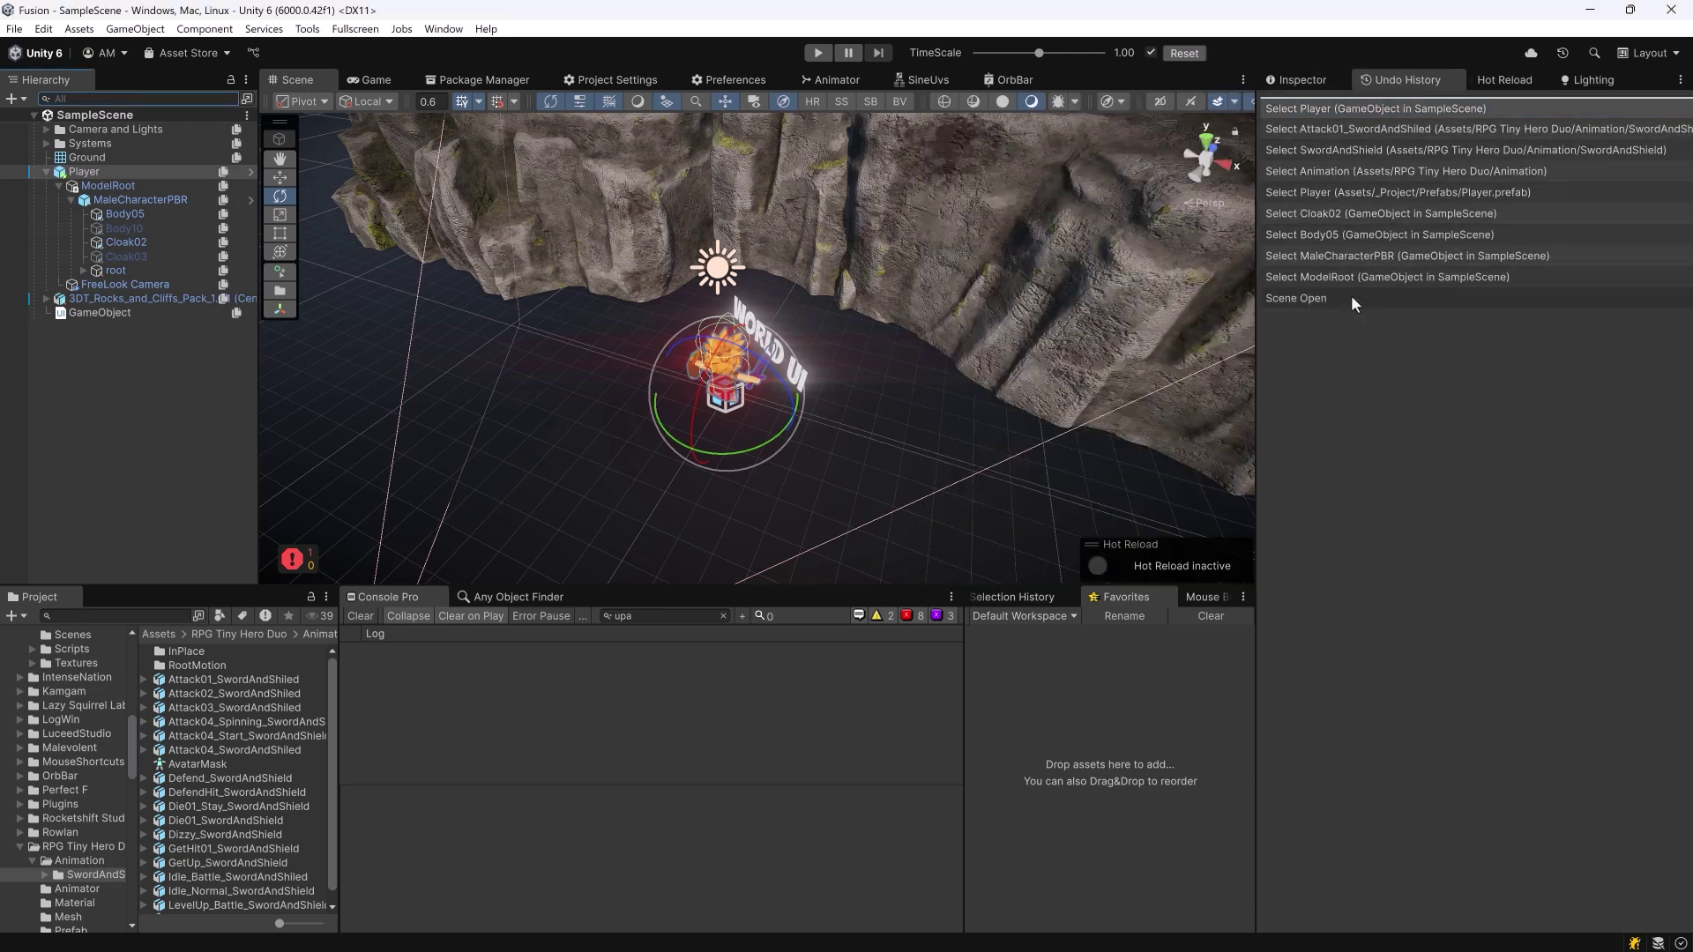
click(1365, 234)
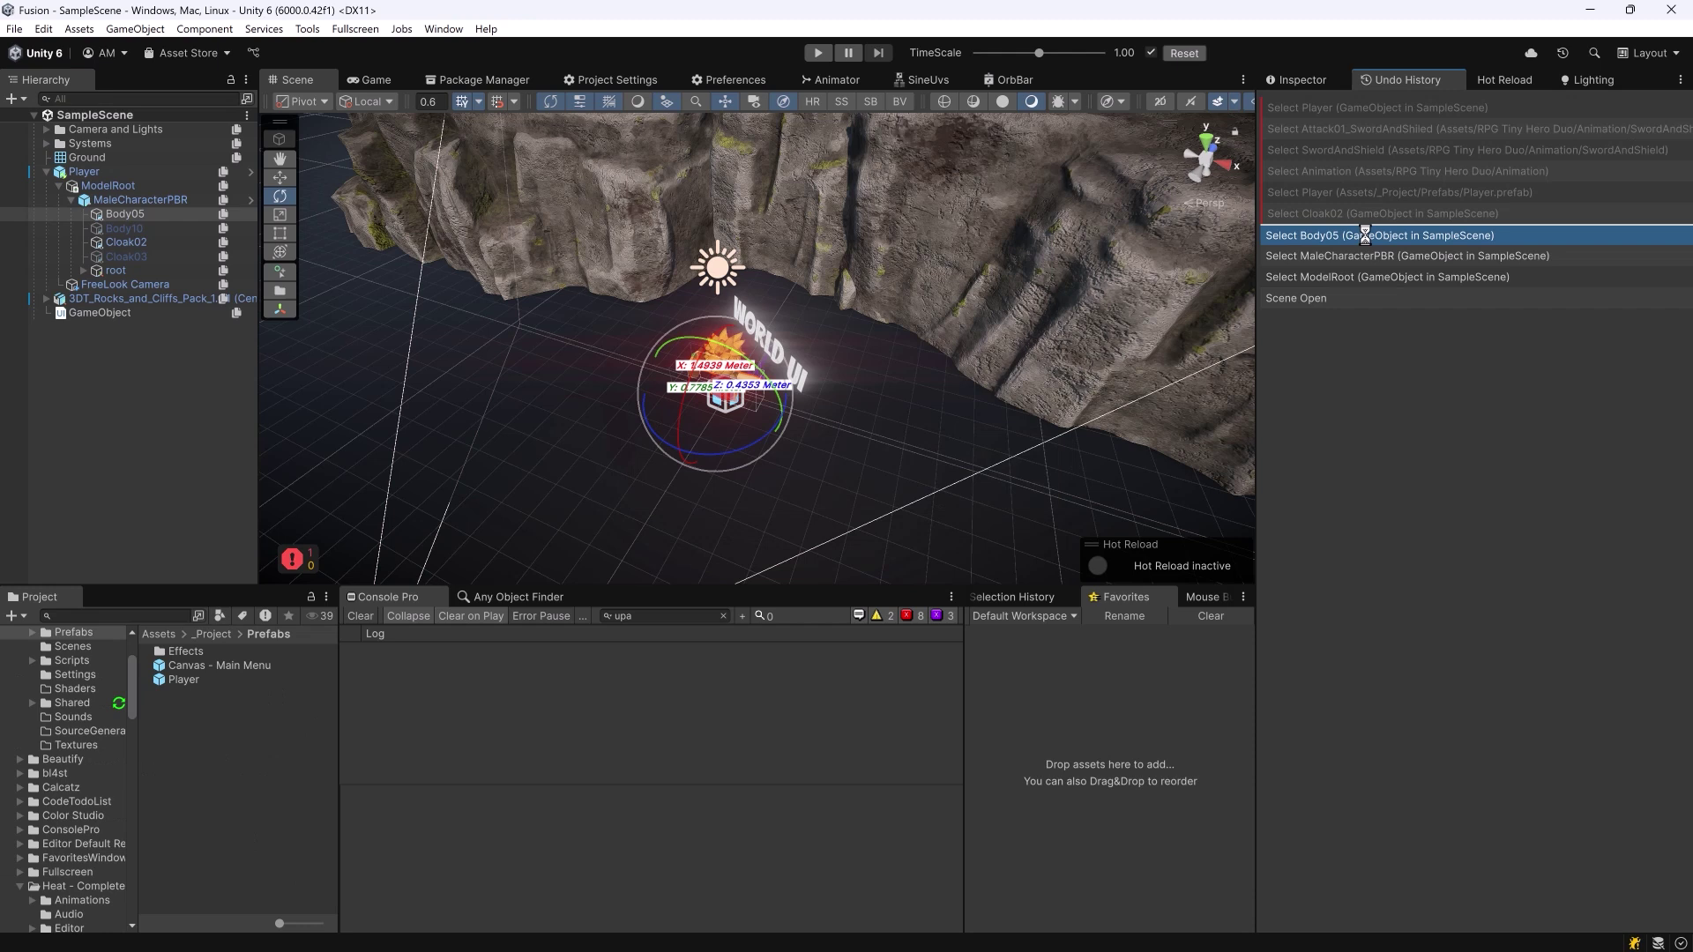
click(1364, 262)
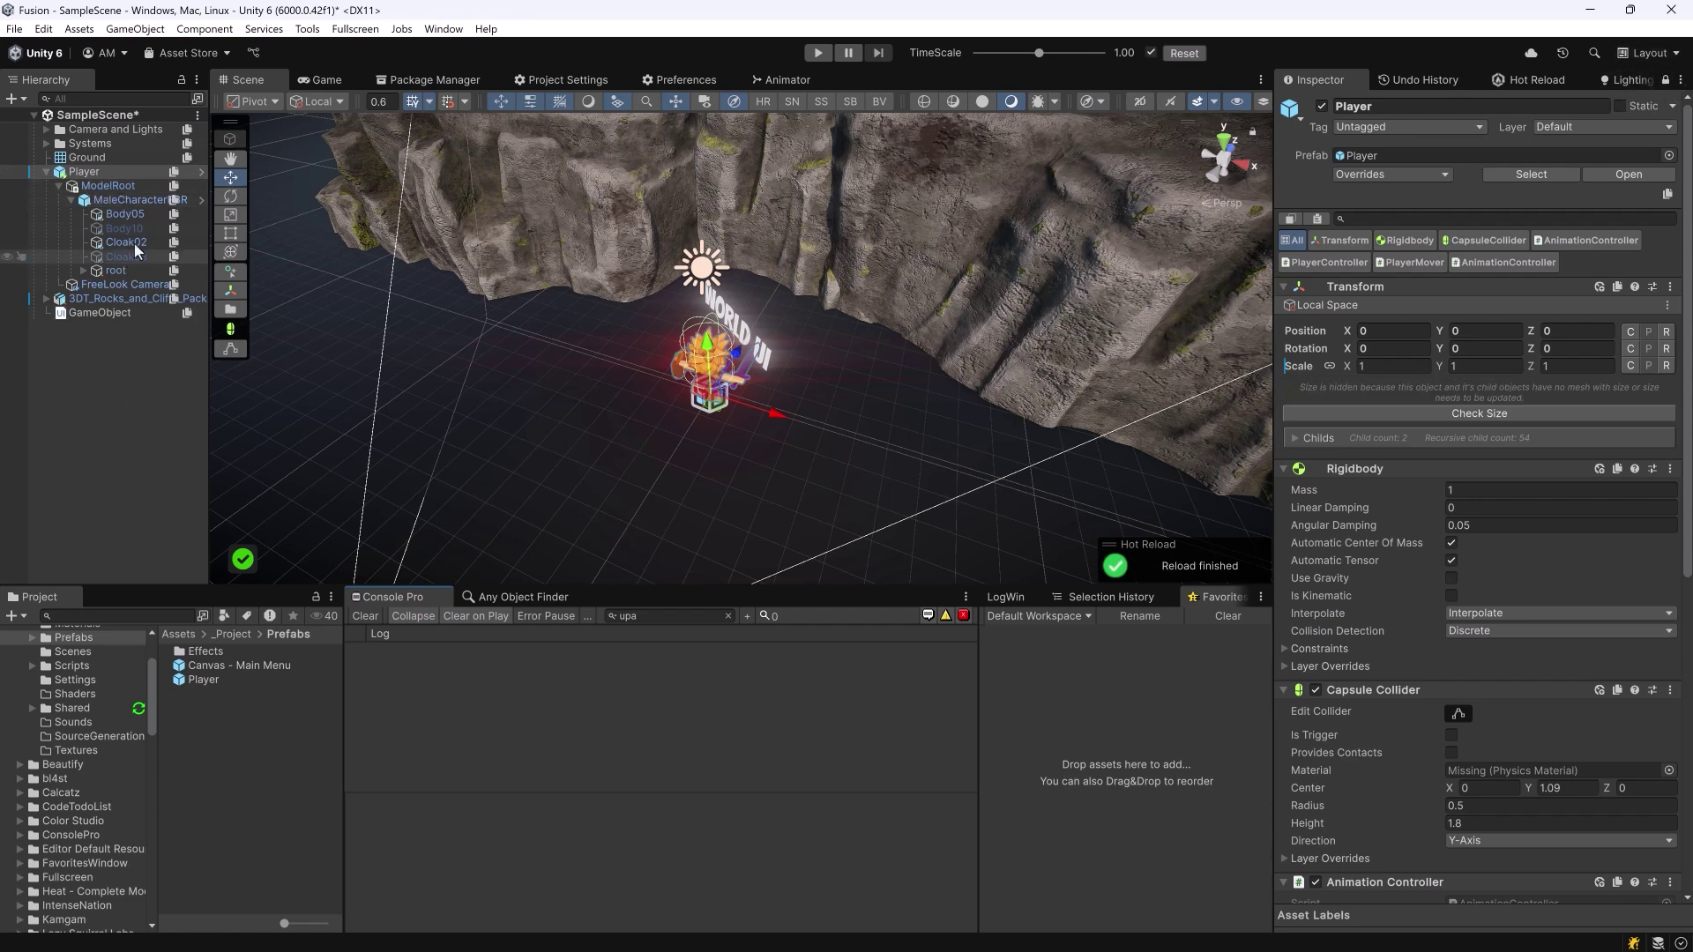
click(123, 201)
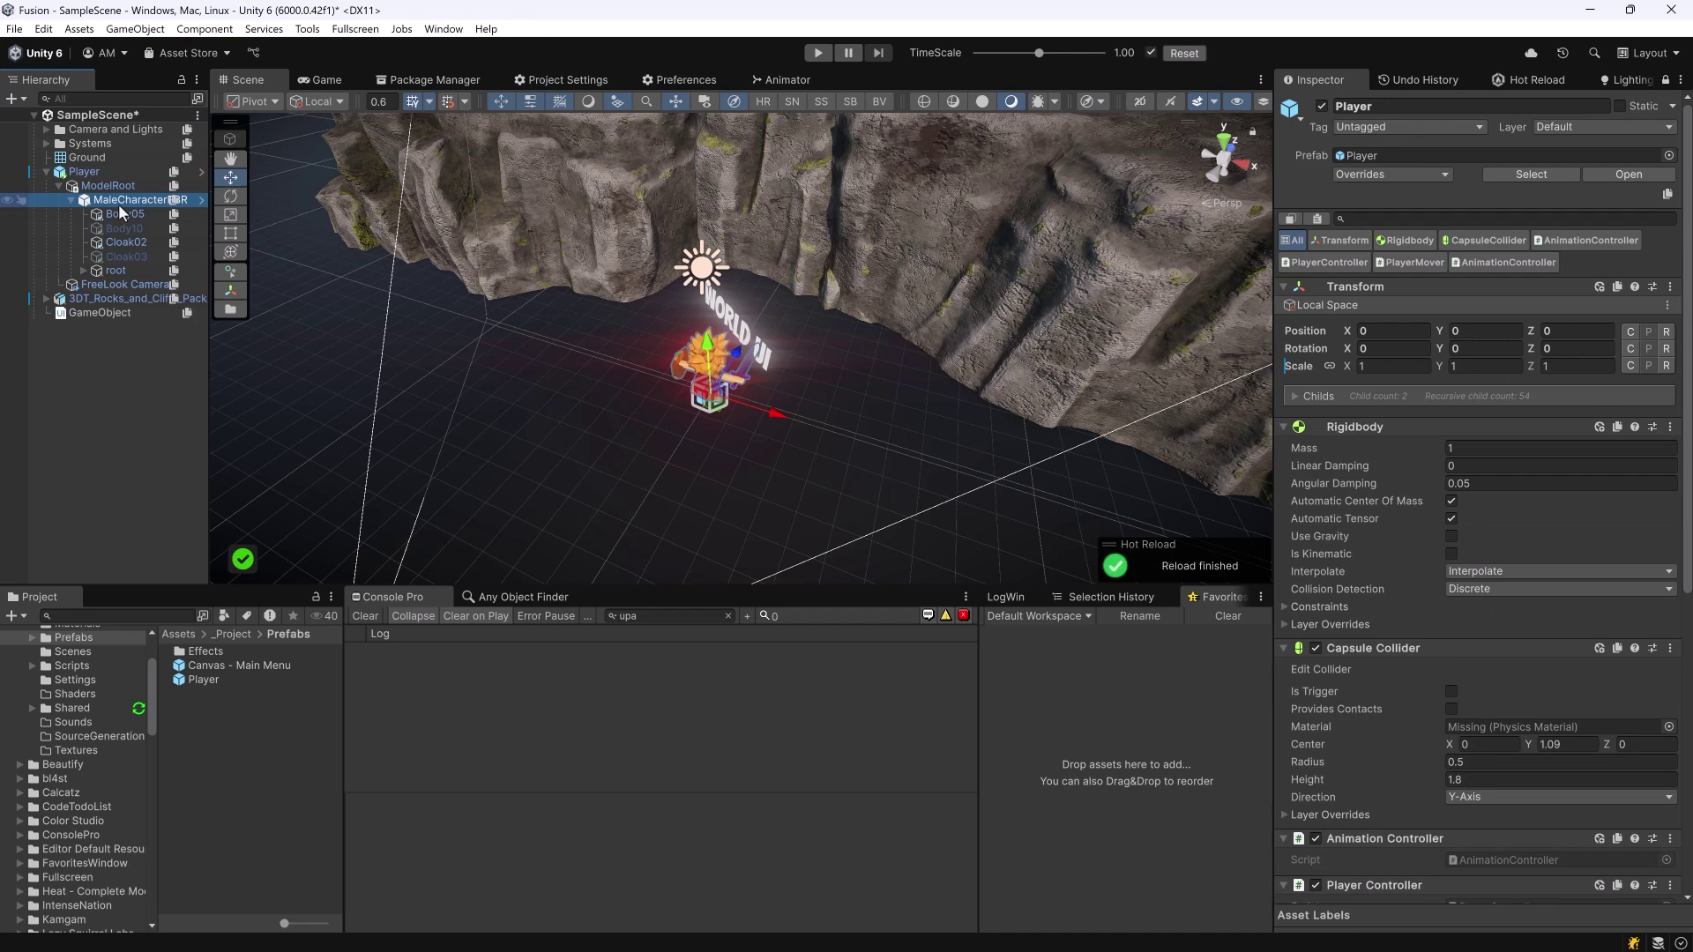
key(alt+p)
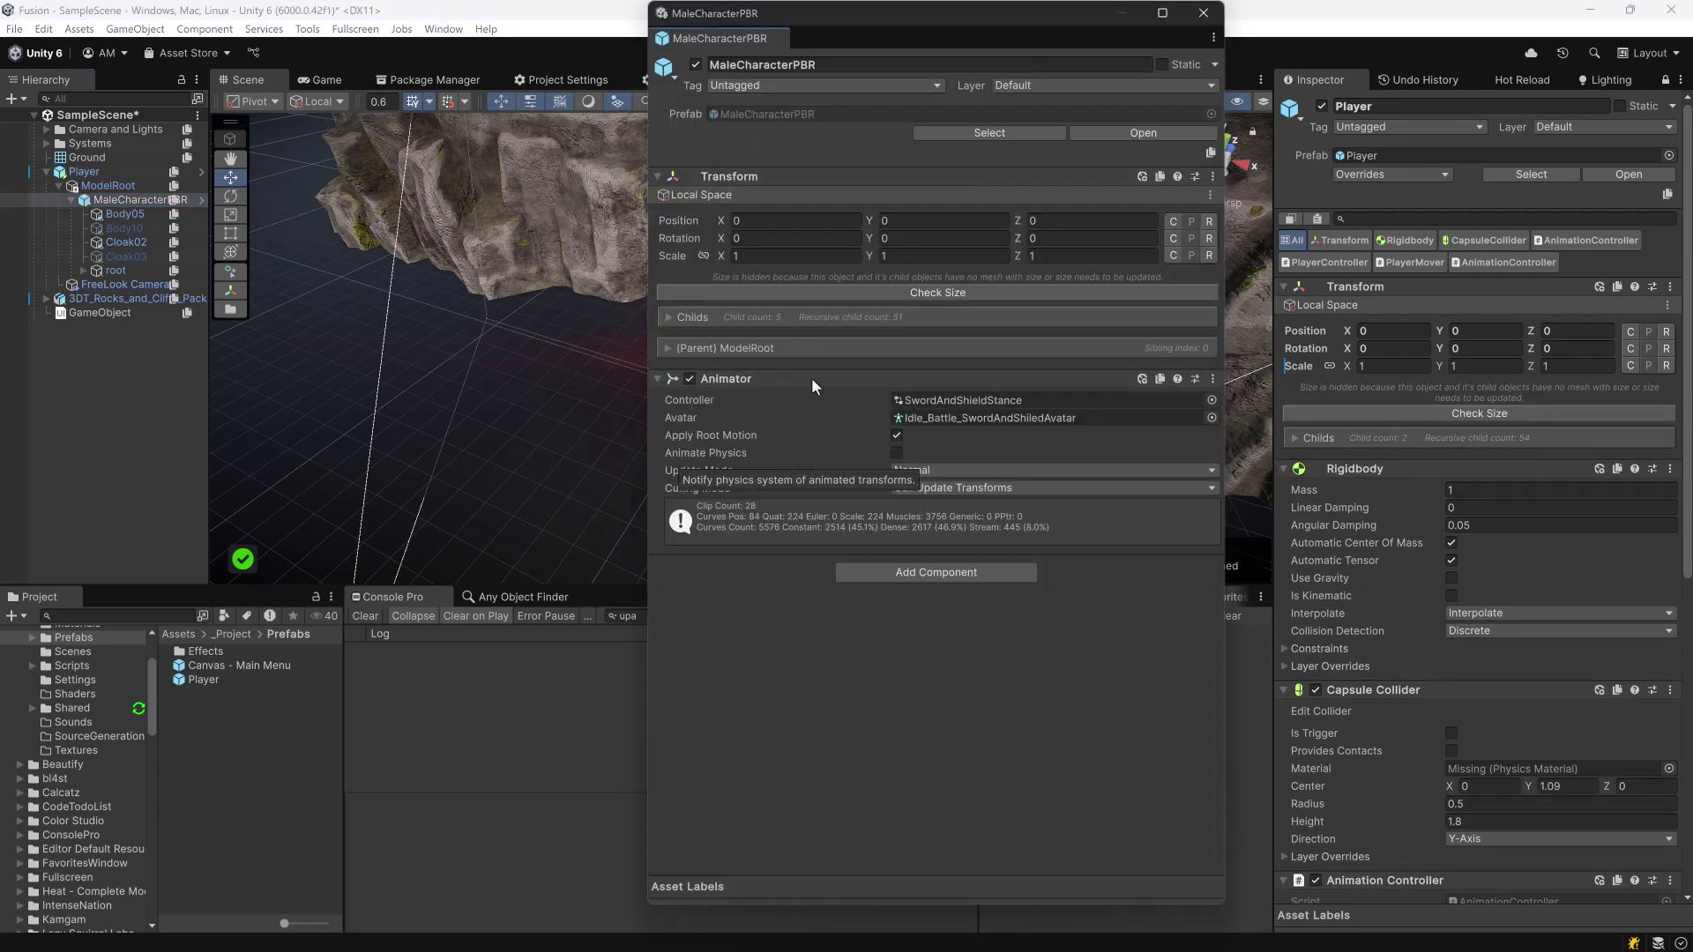
drag(755, 39, 1229, 224)
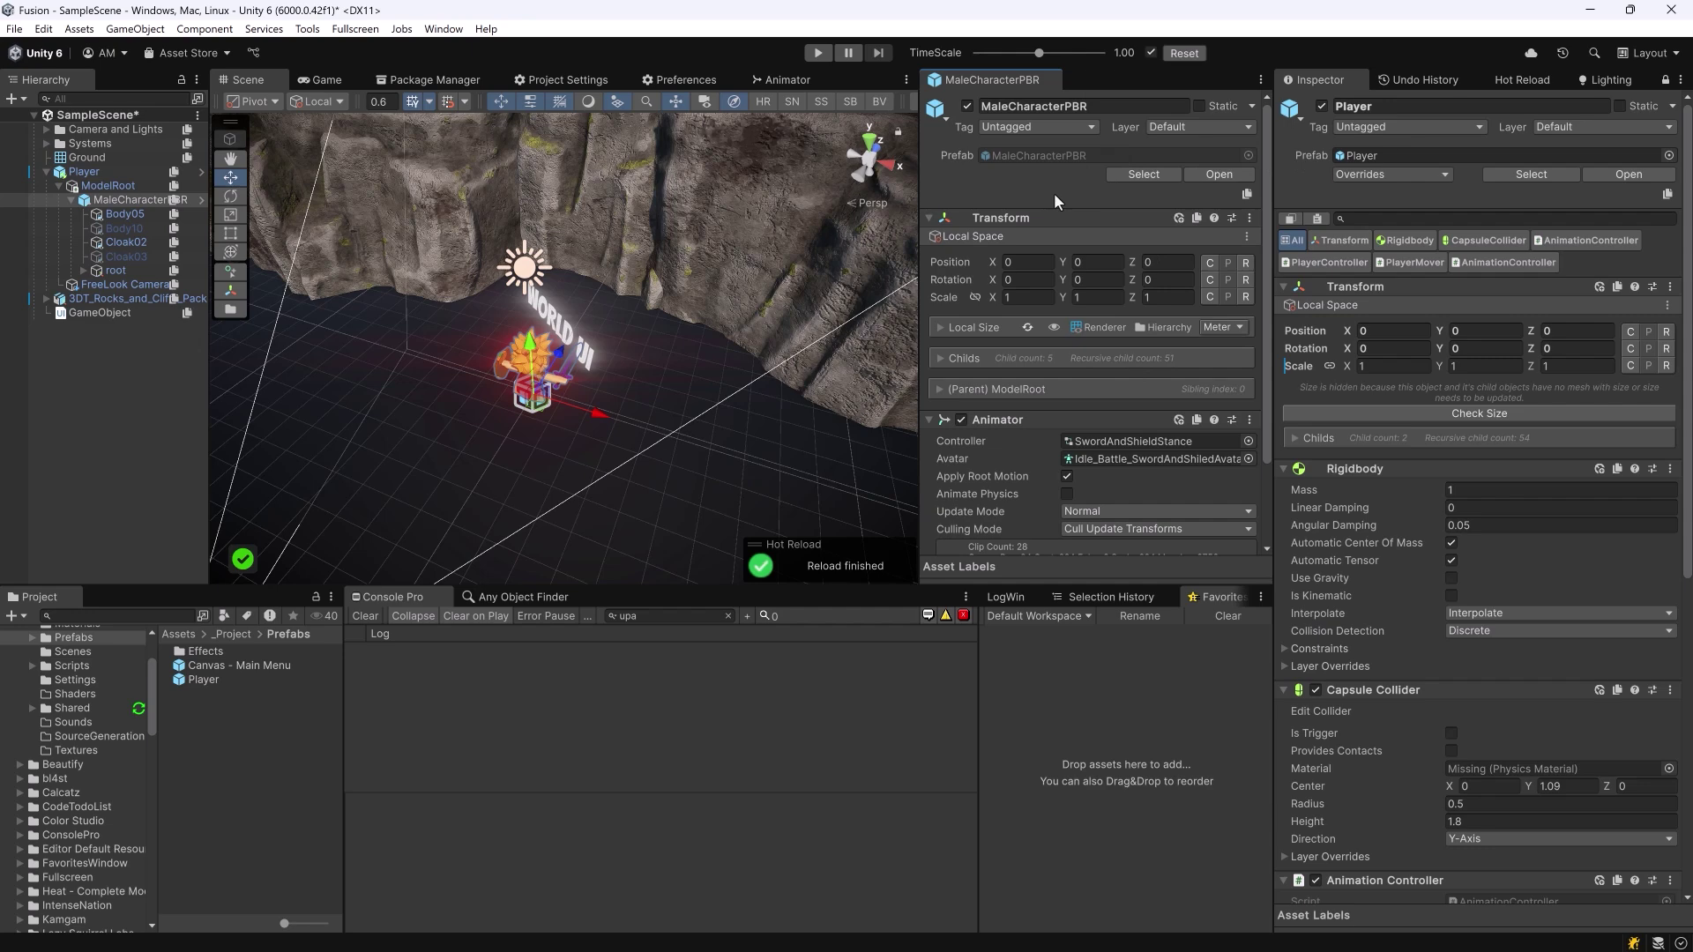
key(ctrl+w)
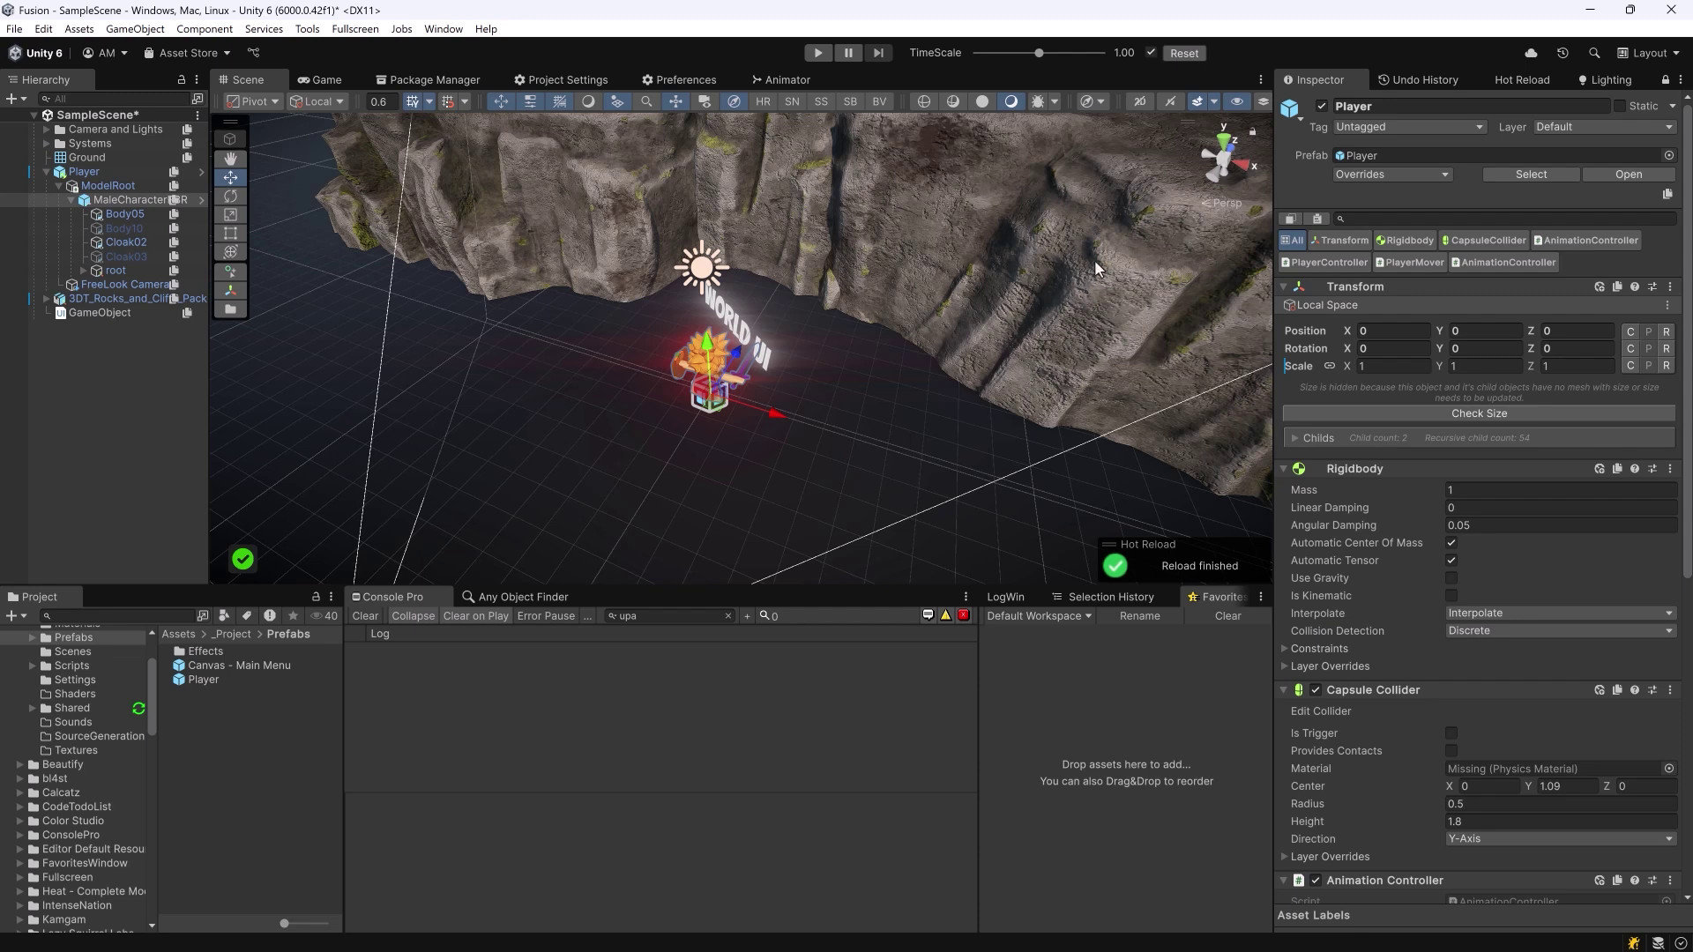